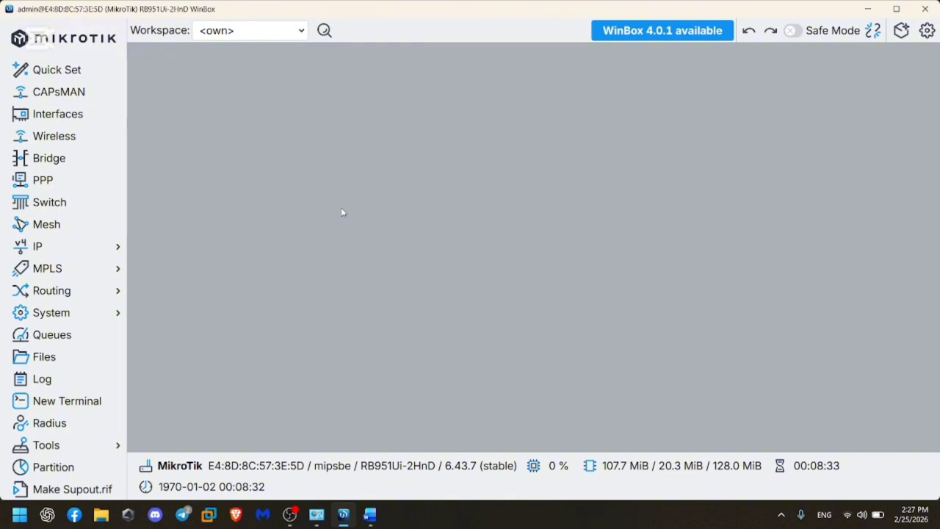
Switch to the Midterm document in Word and read through its bridge, port, IP address and DHCP server tasks
key(alt+Tab)
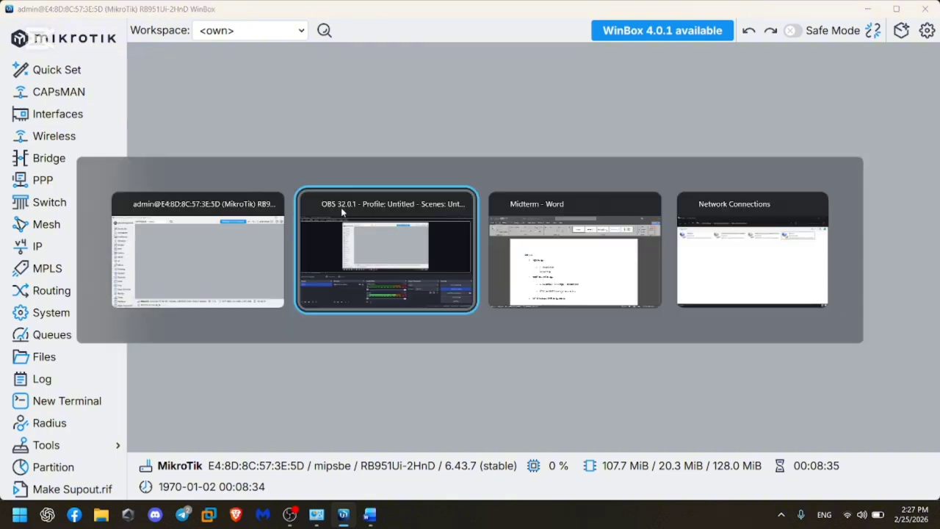
key(alt+Tab)
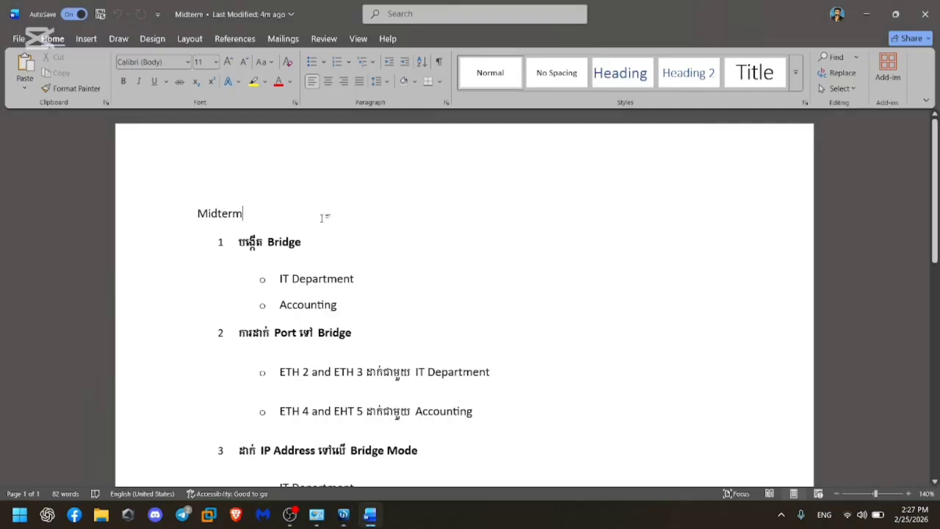
scroll(390, 193, down, 5)
scroll(394, 195, up, 3)
scroll(396, 195, down, 2)
scroll(389, 202, up, 1)
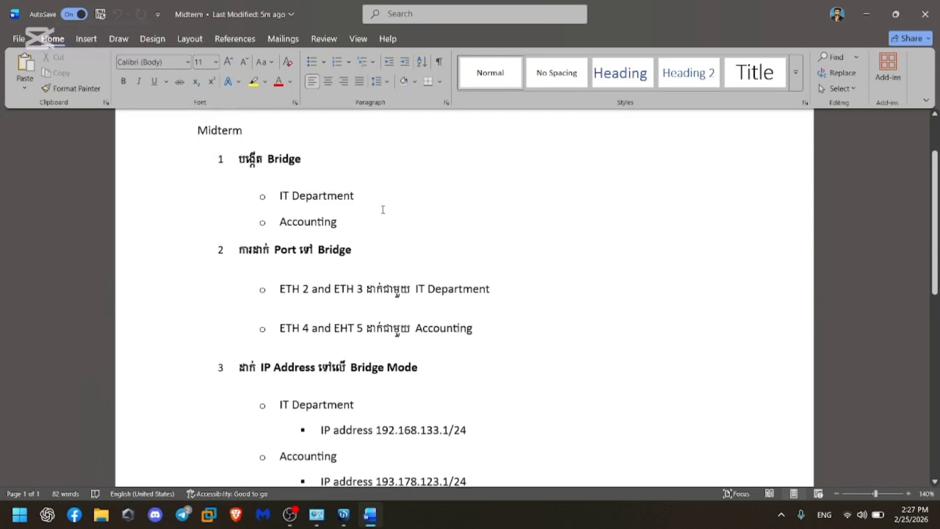
drag(239, 158, 326, 162)
scroll(556, 212, down, 1)
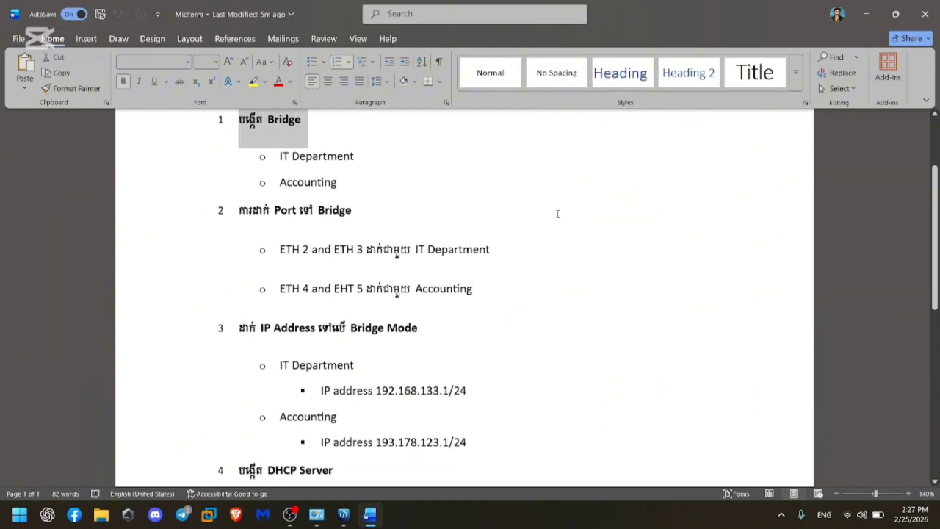
click(352, 209)
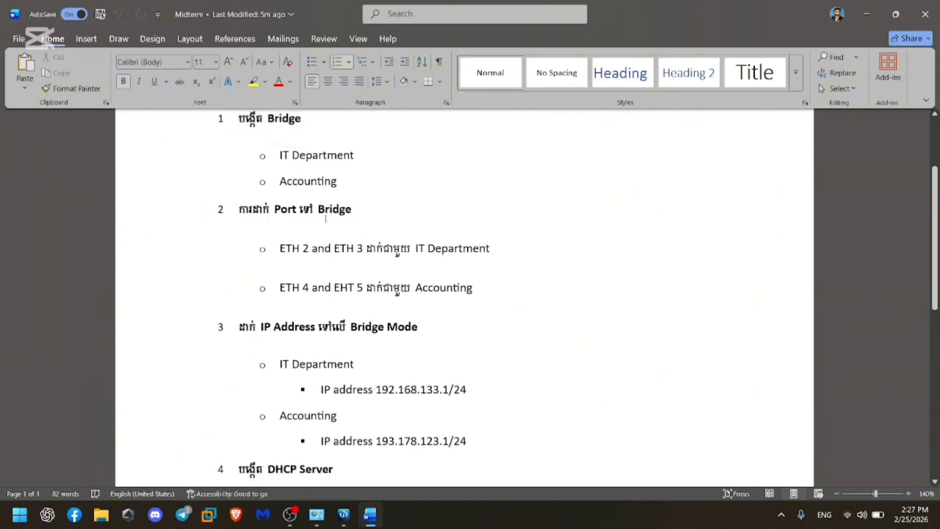
scroll(325, 218, down, 3)
click(614, 278)
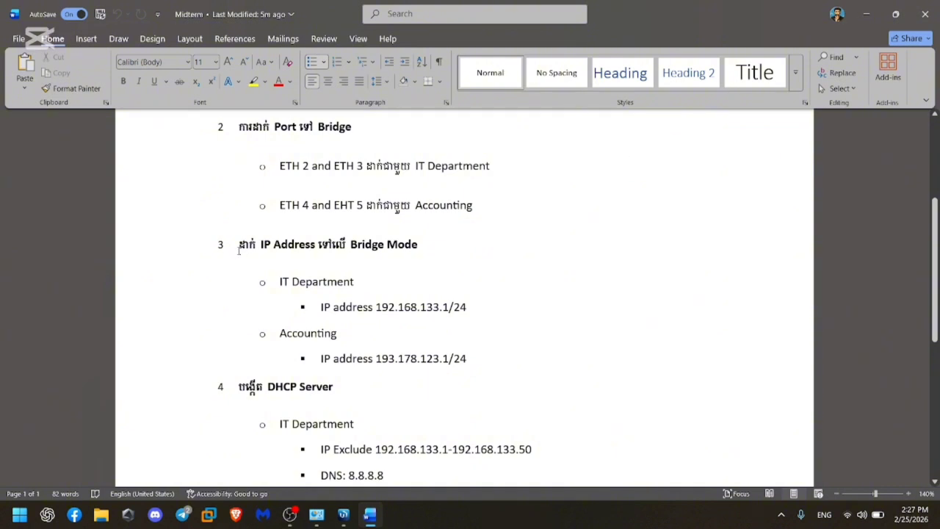
scroll(565, 243, down, 5)
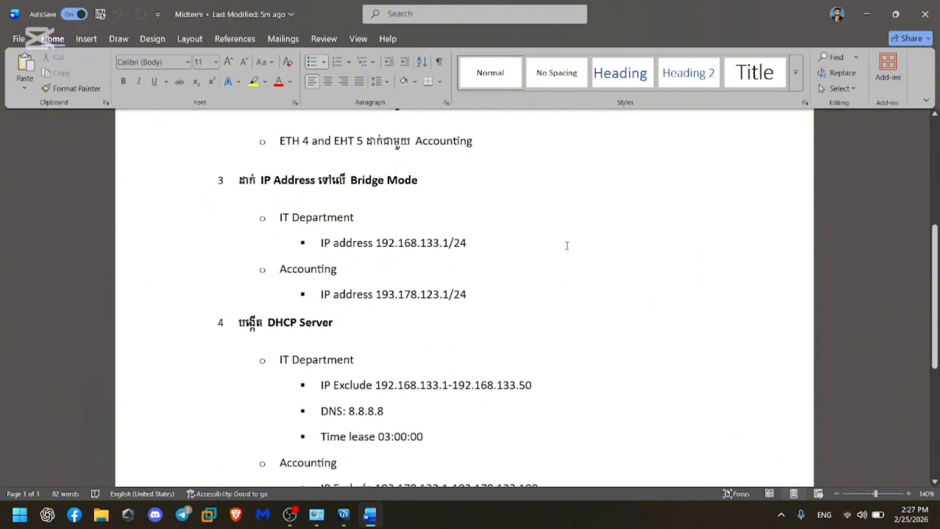
key(Down)
key(Down)
key(Down)
key(End)
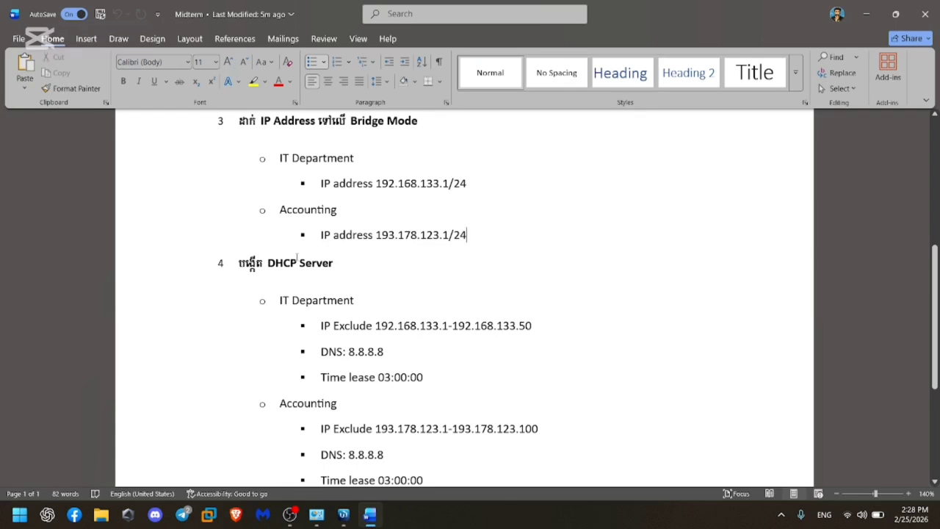
ctrl+scroll(414, 305, up, 3)
scroll(396, 279, up, 10)
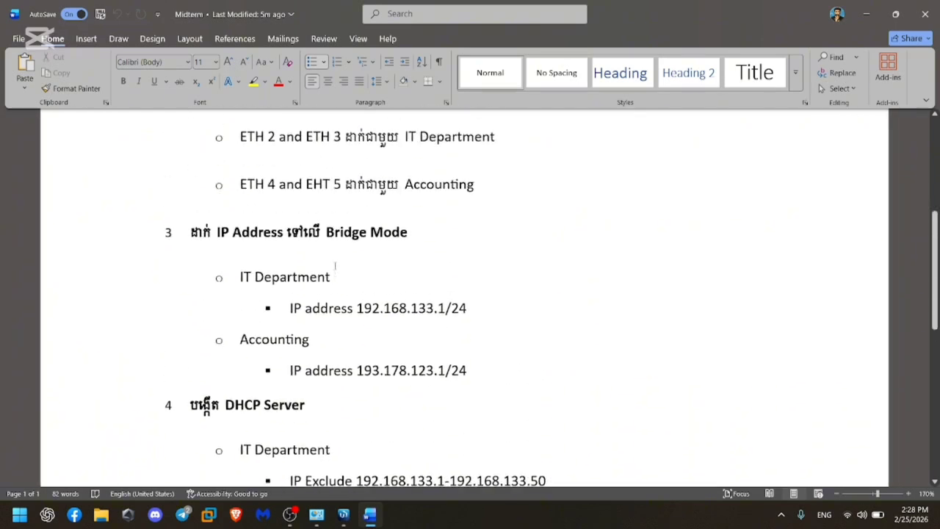
drag(168, 270, 298, 275)
click(298, 274)
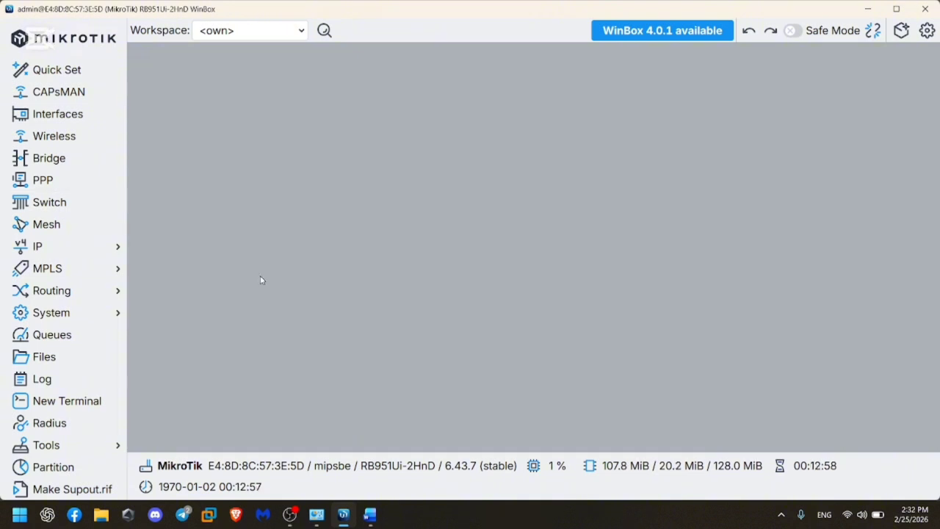
Look over the router's interface list and start a new bridge in the bridge configuration
click(46, 158)
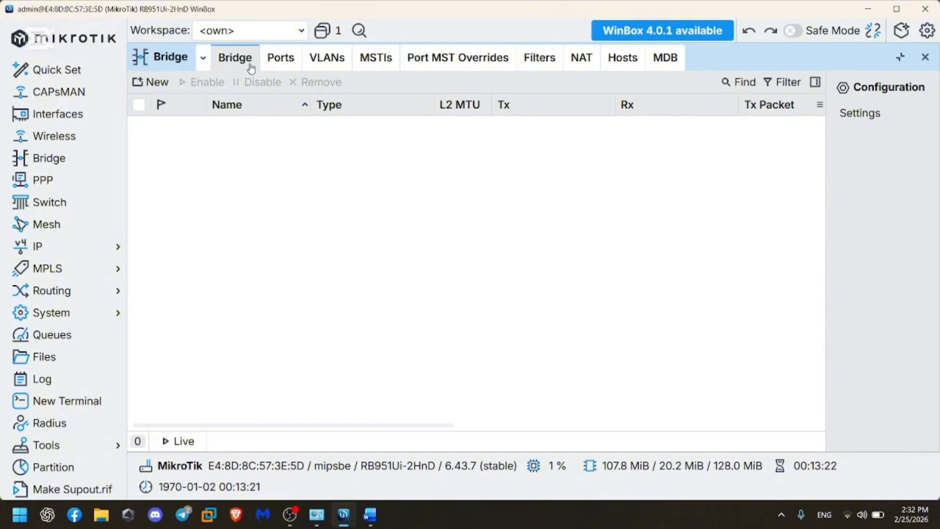
click(104, 122)
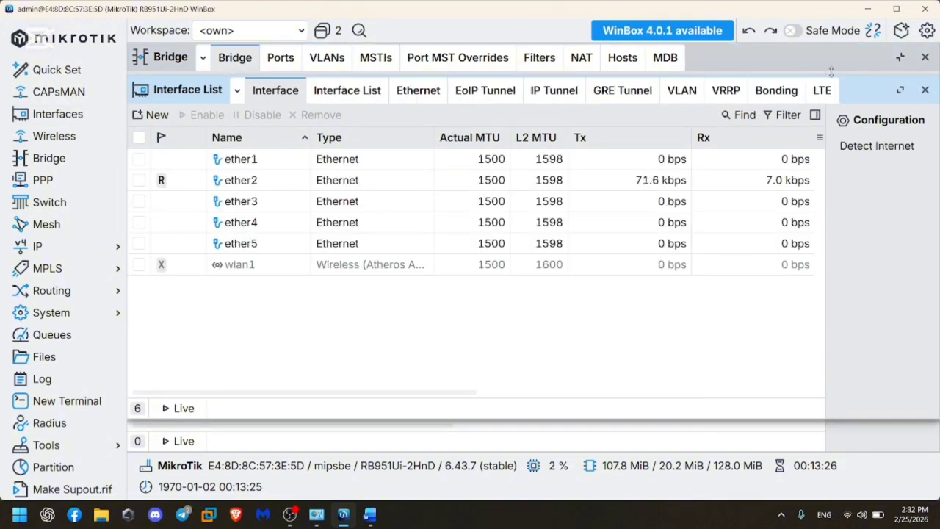
click(924, 90)
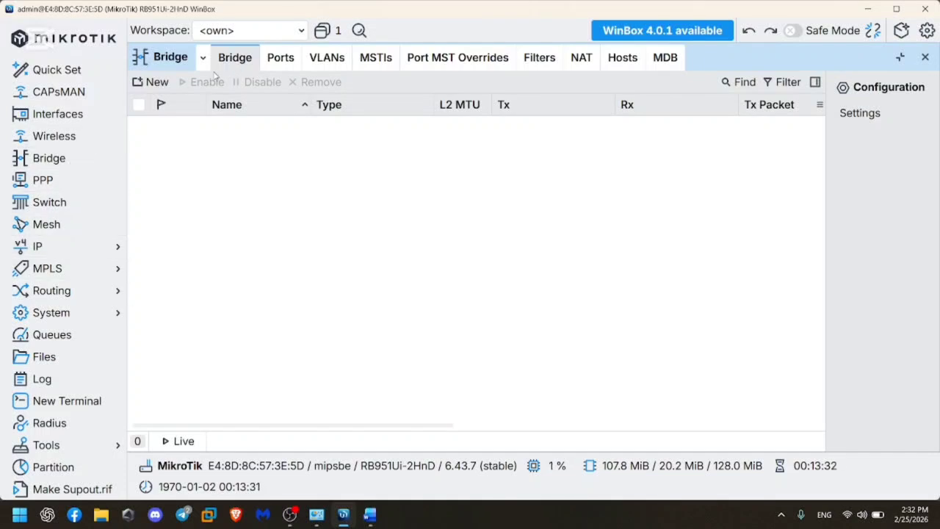
click(157, 81)
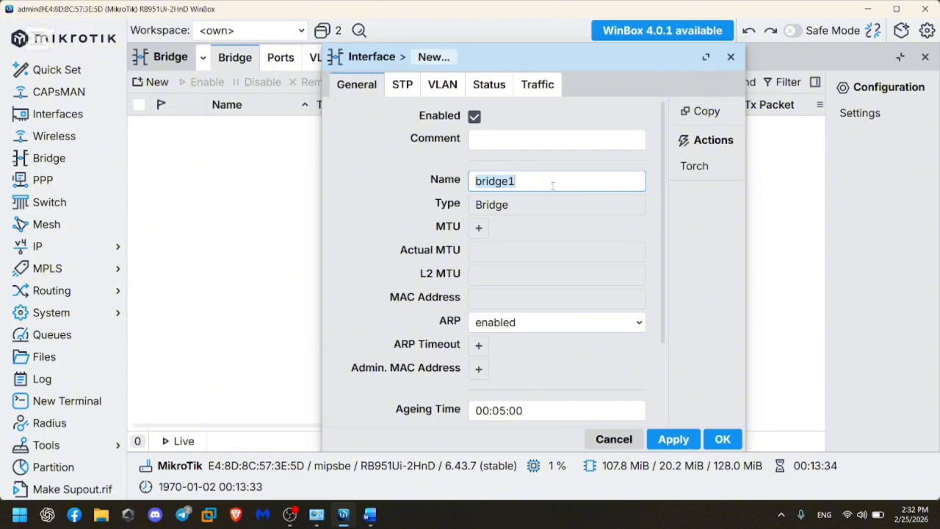
Check the required bridge names under task 1 of the Midterm document in Word, and return to WinBox
key(alt+Tab)
key(alt+Tab)
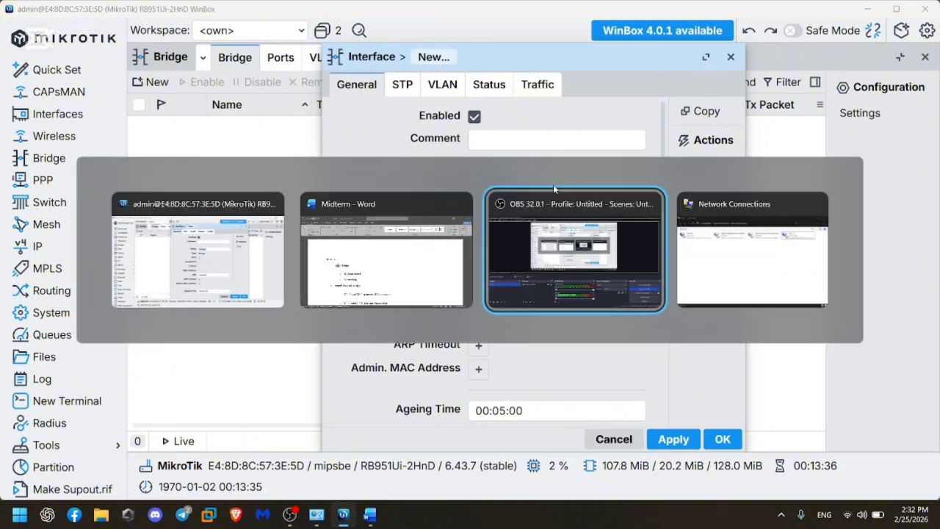
click(310, 265)
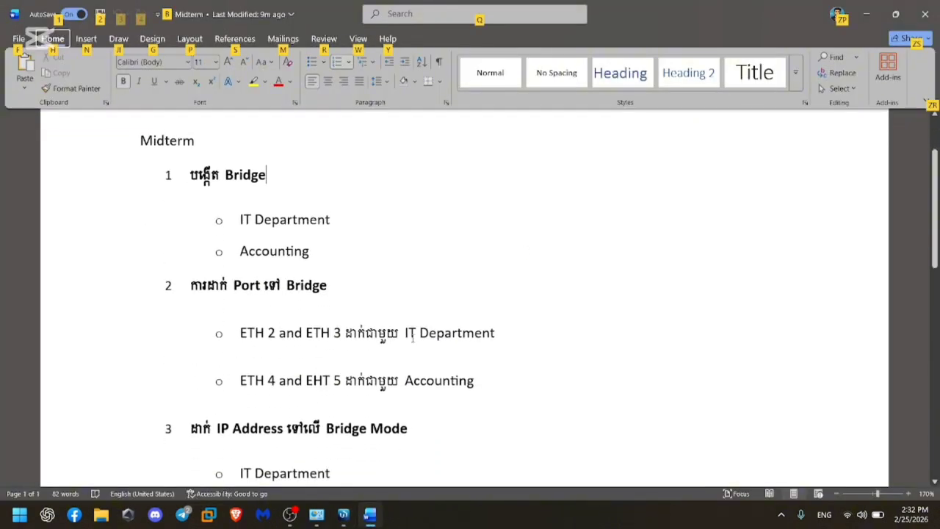
click(310, 266)
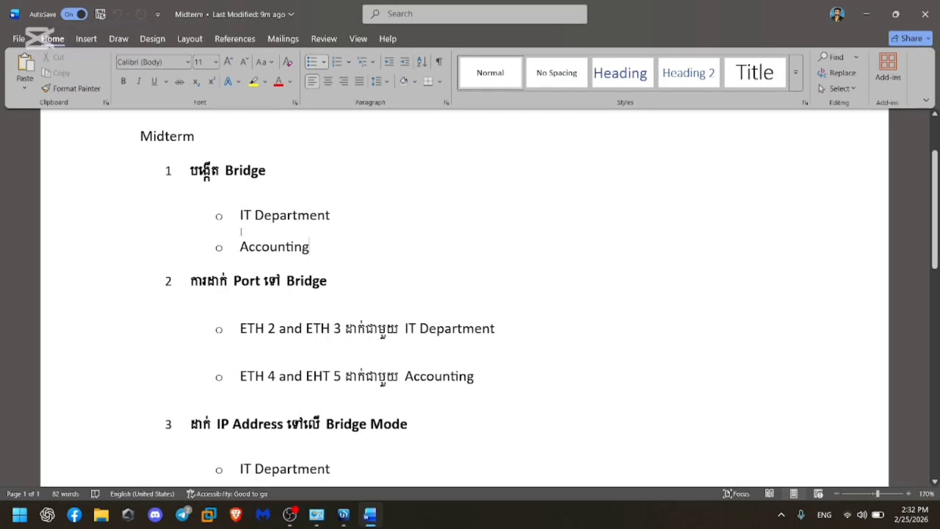
drag(240, 215, 405, 220)
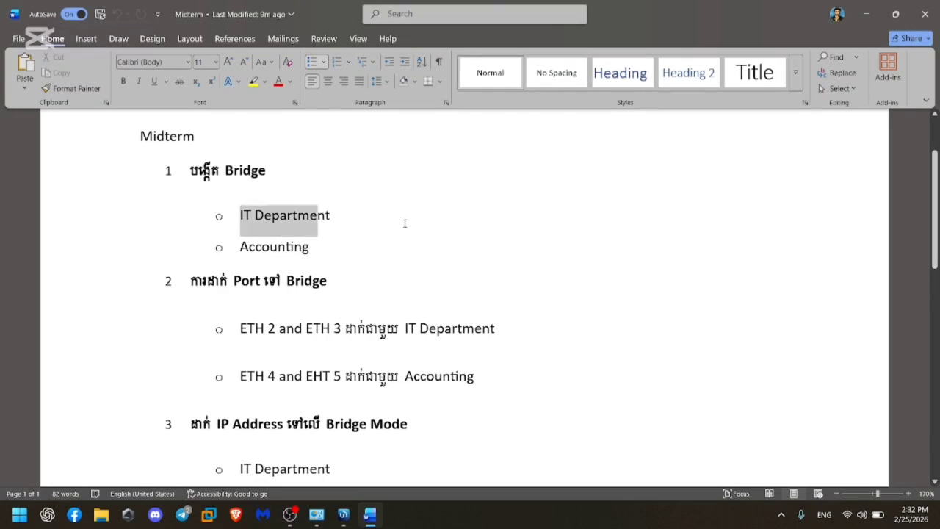
click(409, 225)
drag(236, 222, 366, 229)
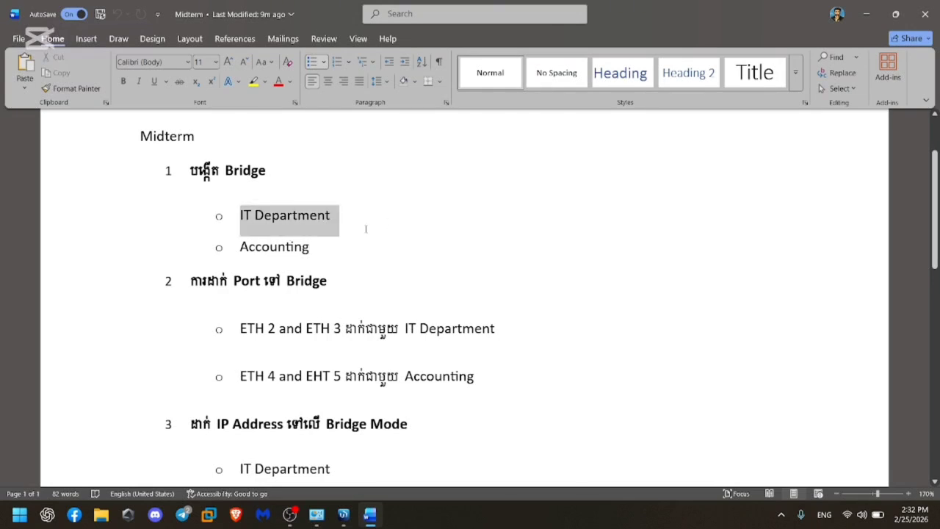
click(239, 227)
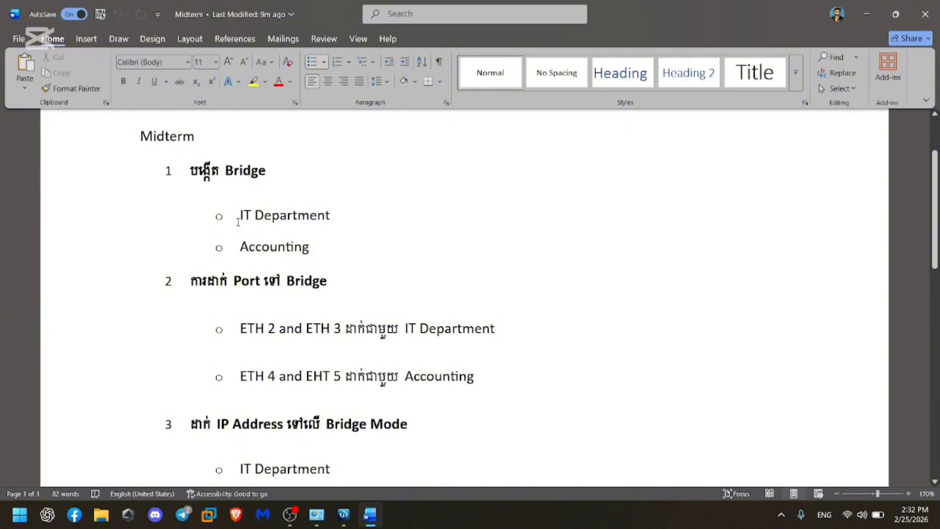
drag(238, 251, 311, 251)
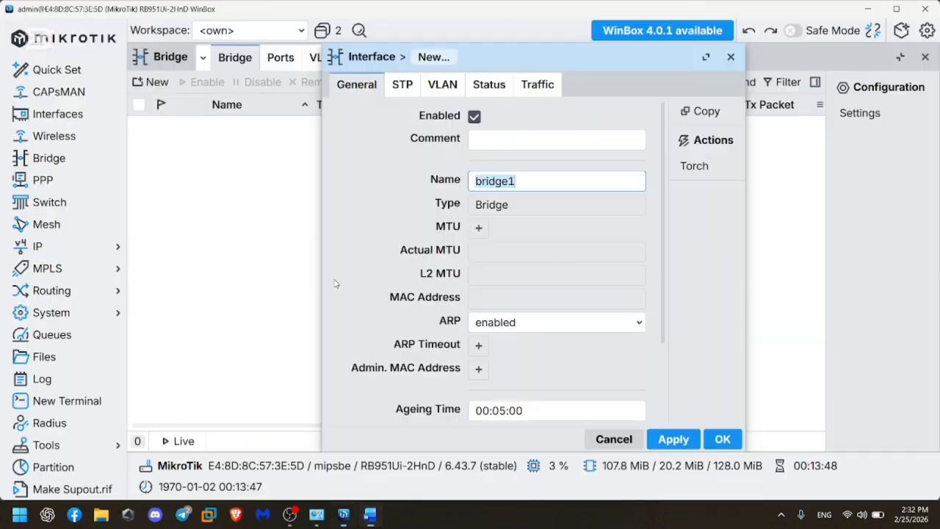
key(alt+Tab)
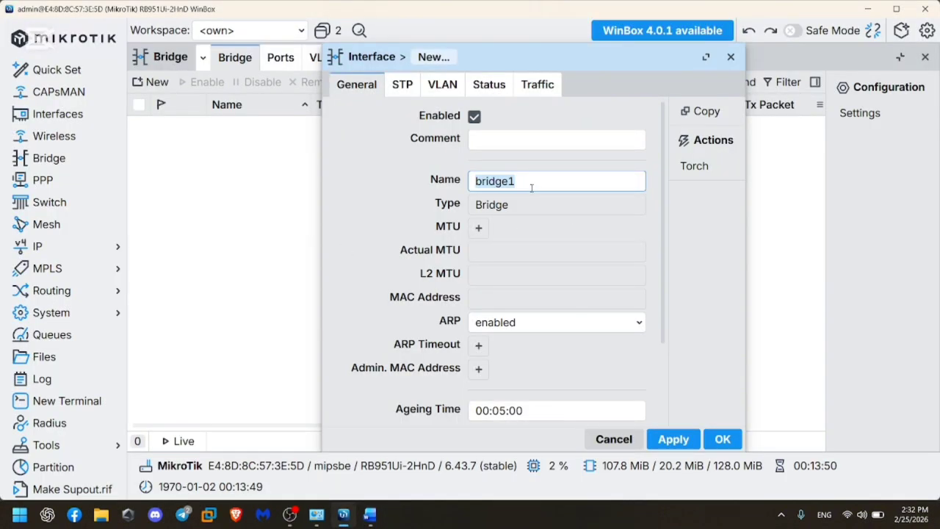
Name the new bridge IT-Department and save it
text(IT)
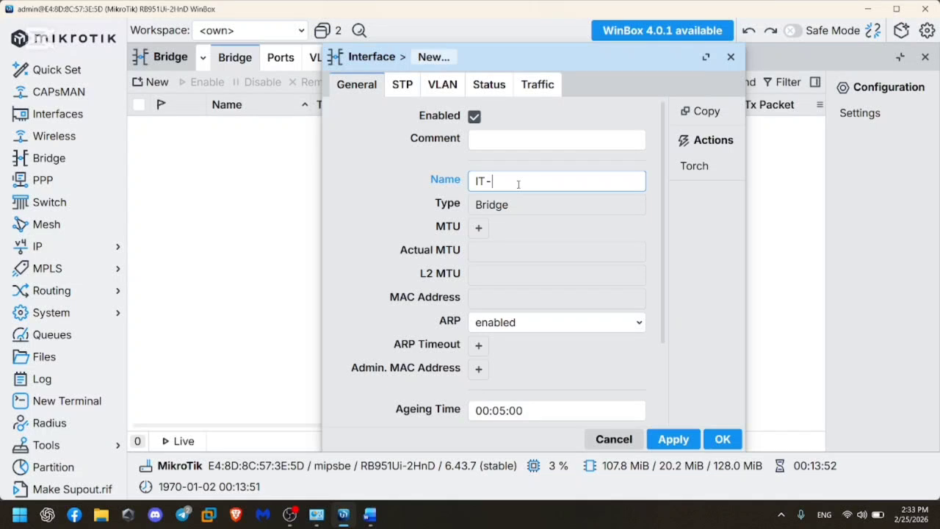
text(-Deap)
key(BackSpace)
text(partment)
click(673, 439)
click(722, 439)
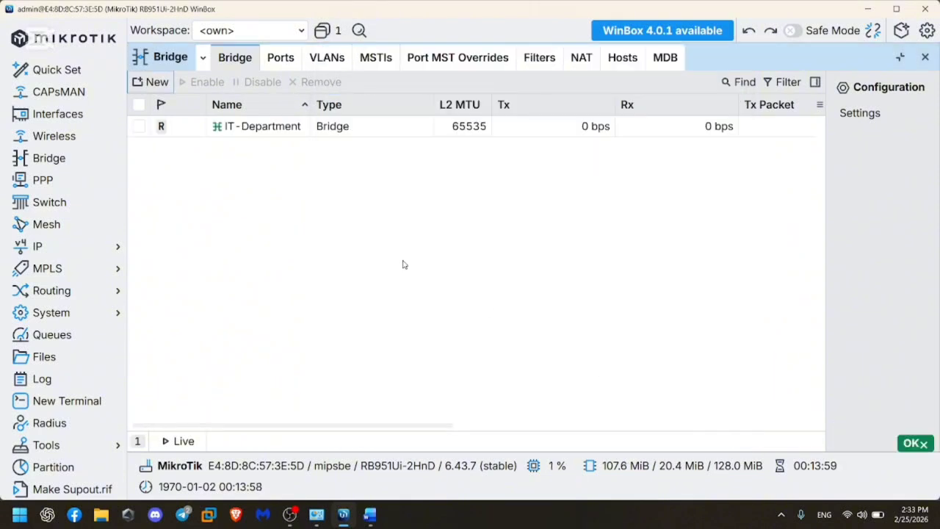
Create a second bridge named Acccounting
click(151, 83)
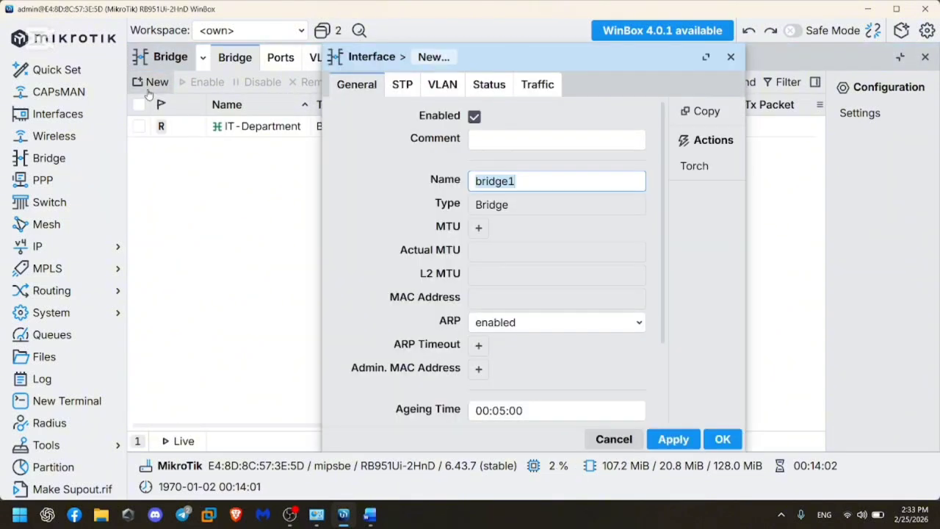
text(Acc)
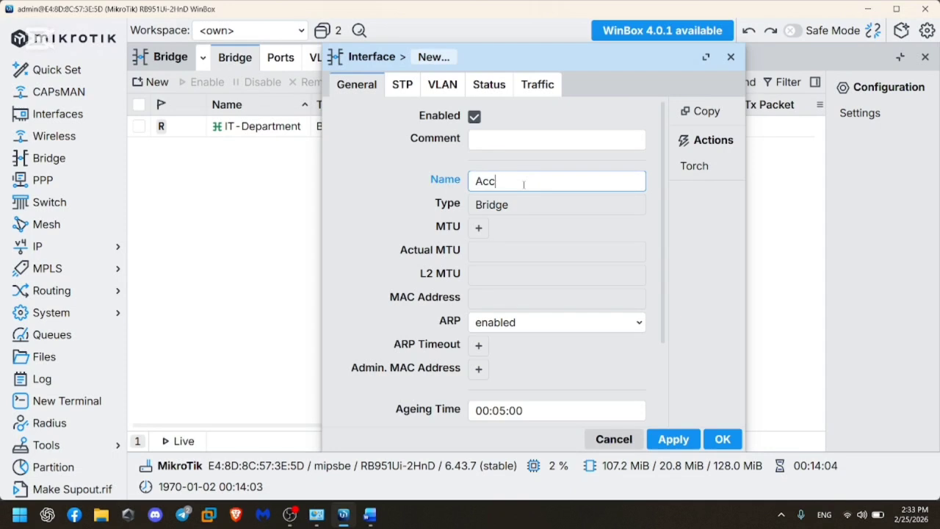
text(counting)
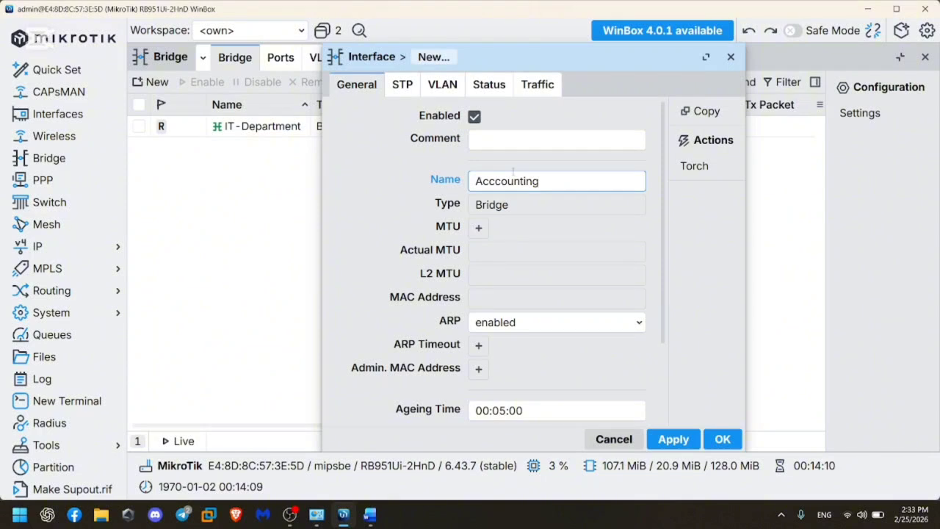
click(669, 439)
click(732, 438)
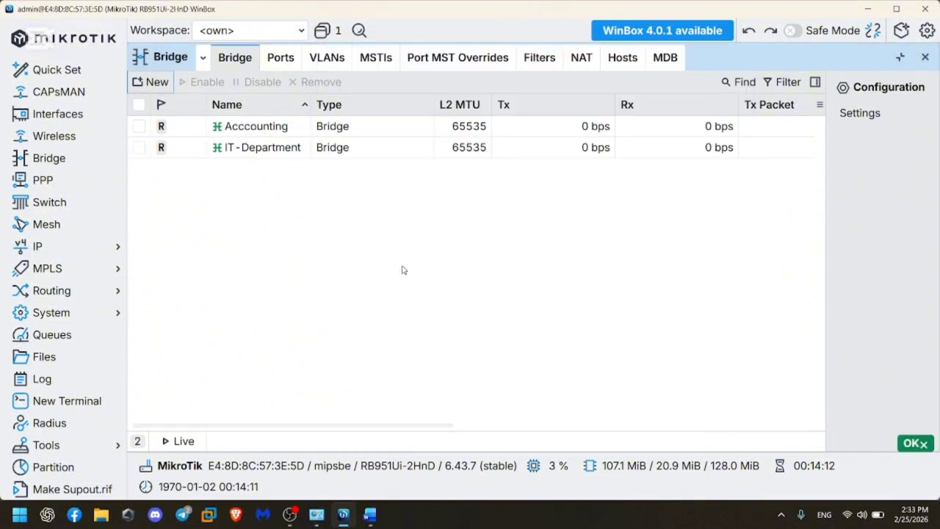
Read the port-to-bridge assignments under task 2 of the Midterm document in Word, and return to WinBox
key(alt+Tab)
scroll(433, 220, down, 1)
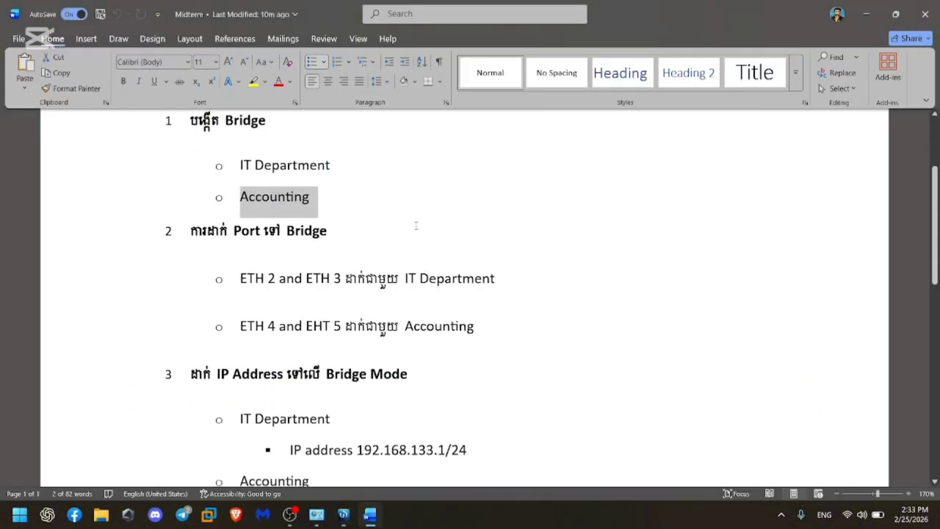
click(418, 224)
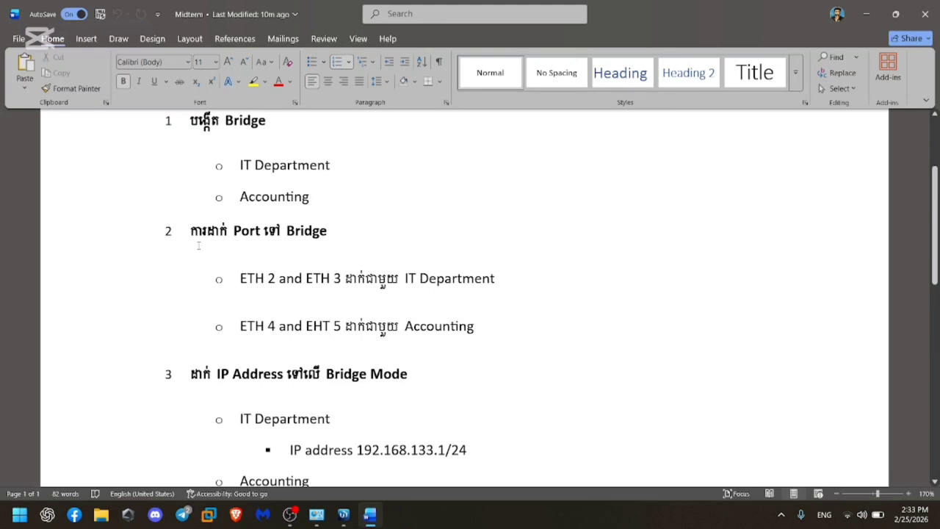
scroll(324, 254, down, 1)
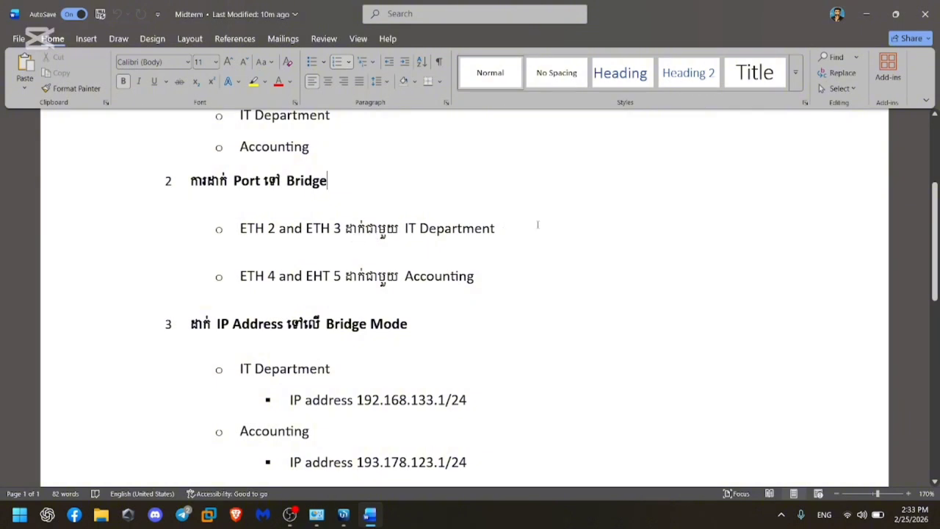
key(alt+Tab)
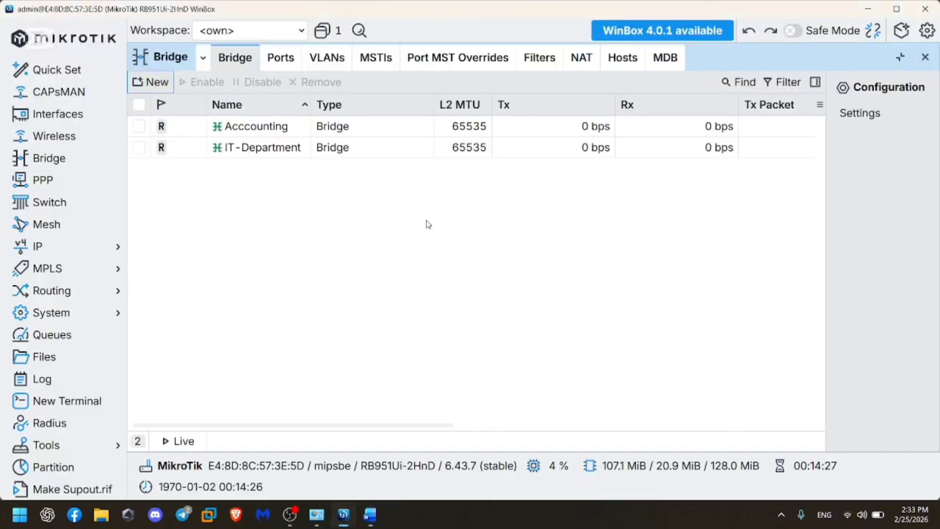
Add ether2 as a port of the IT-Department bridge
click(287, 62)
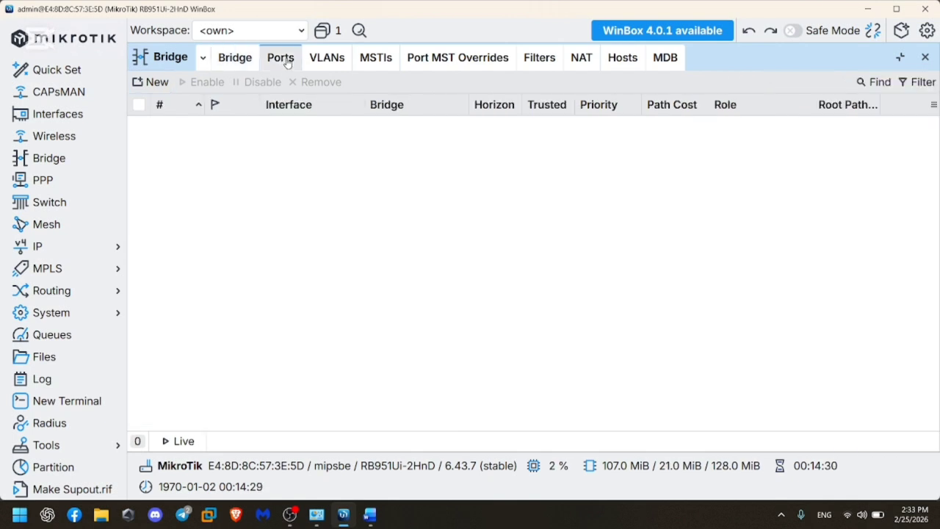
click(144, 85)
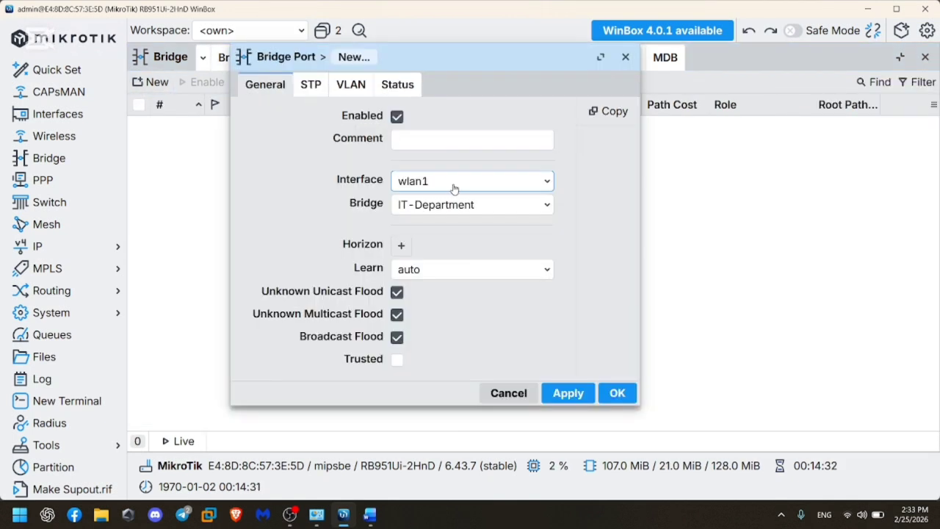
click(422, 185)
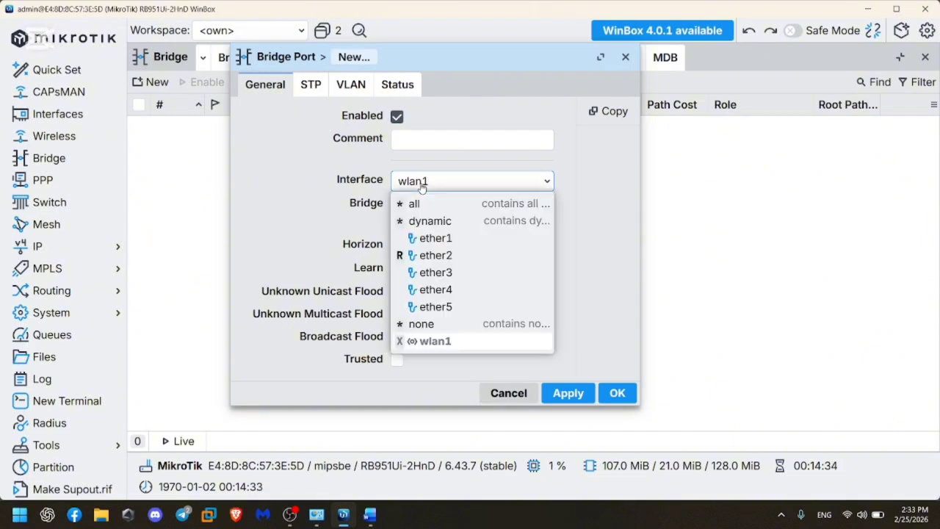
click(453, 255)
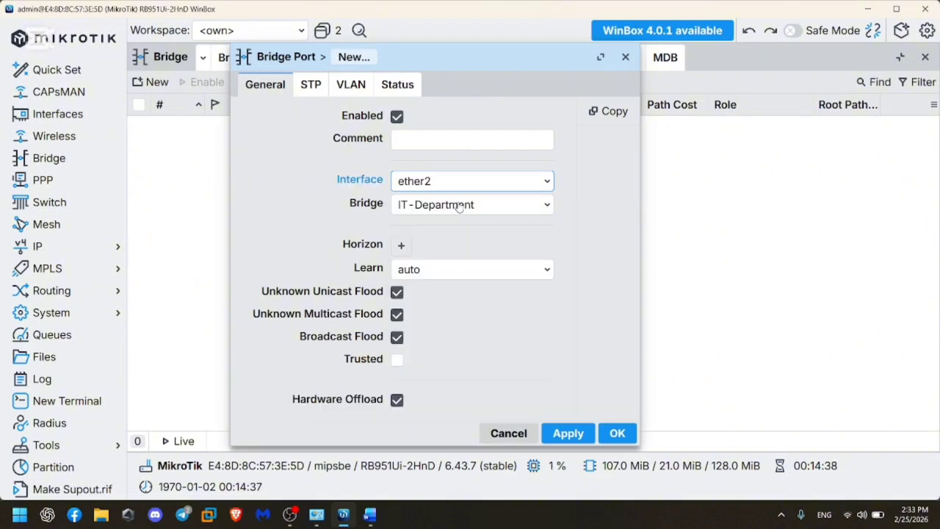
click(567, 432)
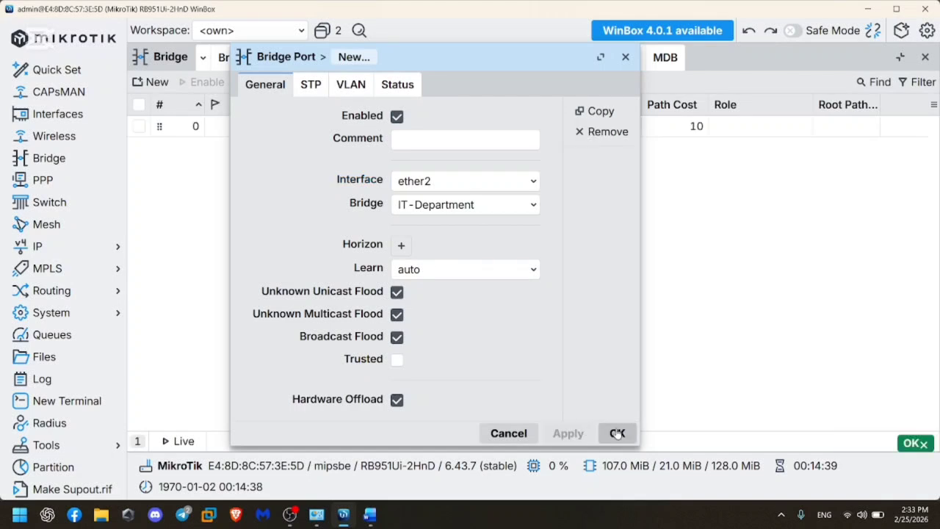
click(617, 432)
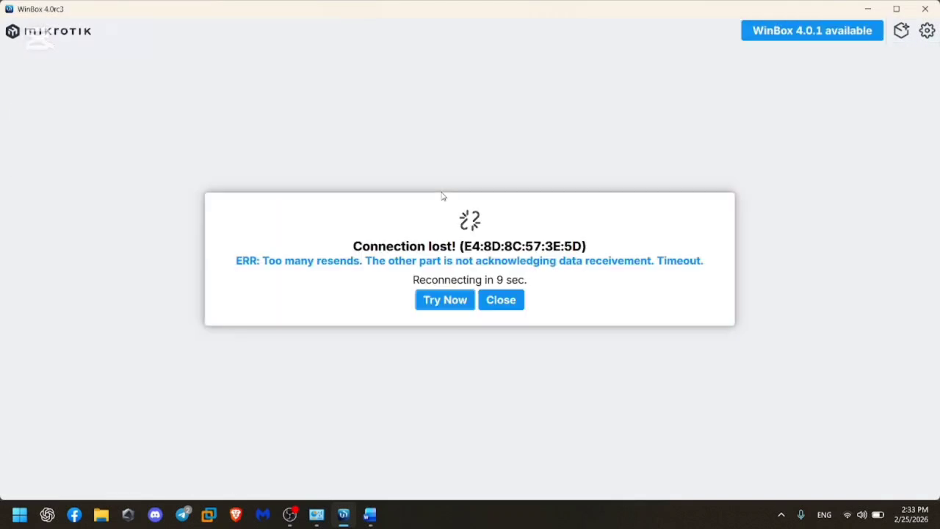
Reconnect to the MikroTik router from the neighbors list and add ether3 as a port of the IT-Department bridge
click(502, 303)
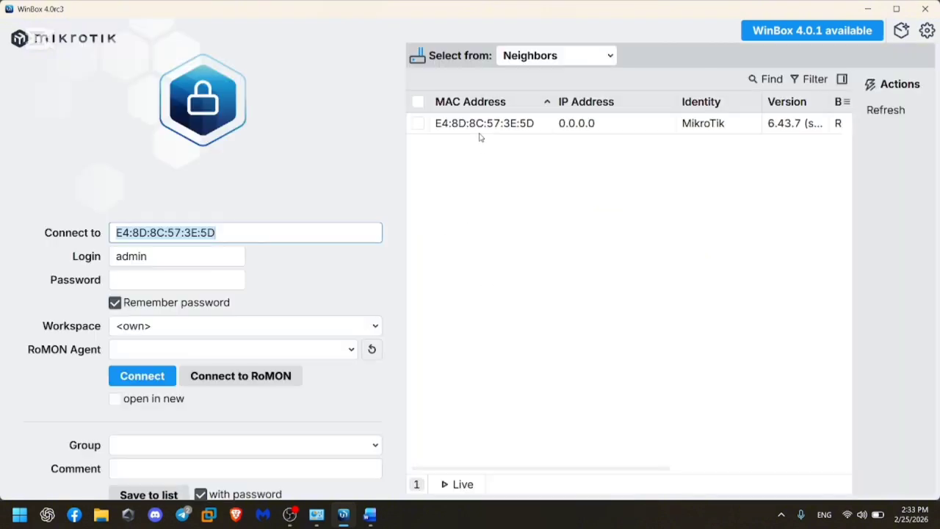
double_click(487, 125)
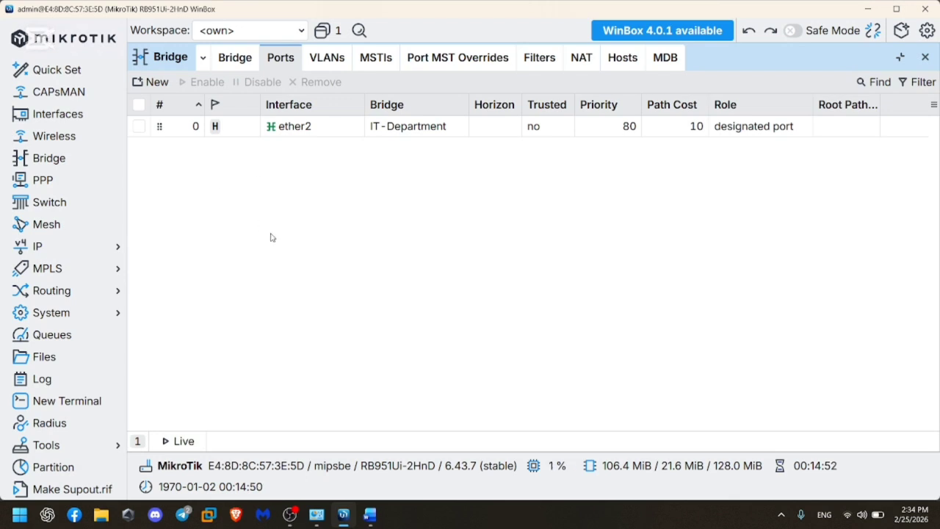
click(151, 82)
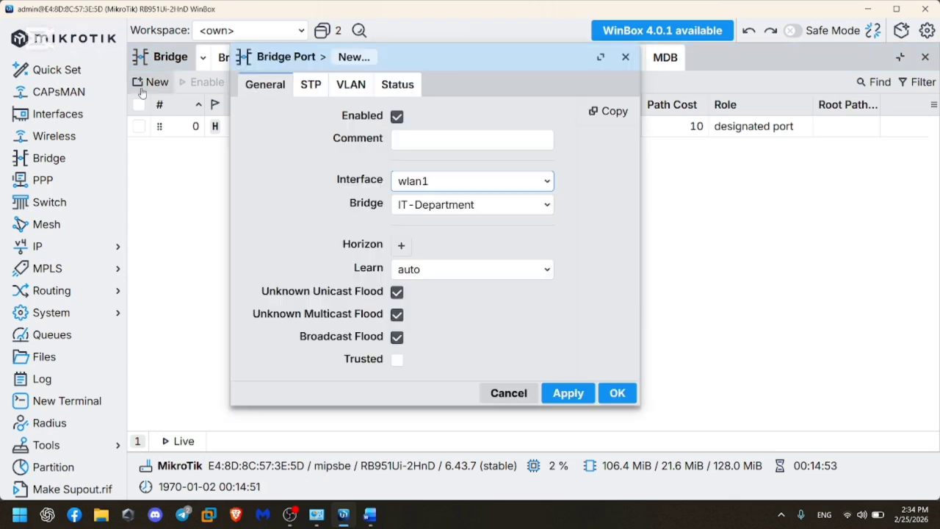
click(461, 188)
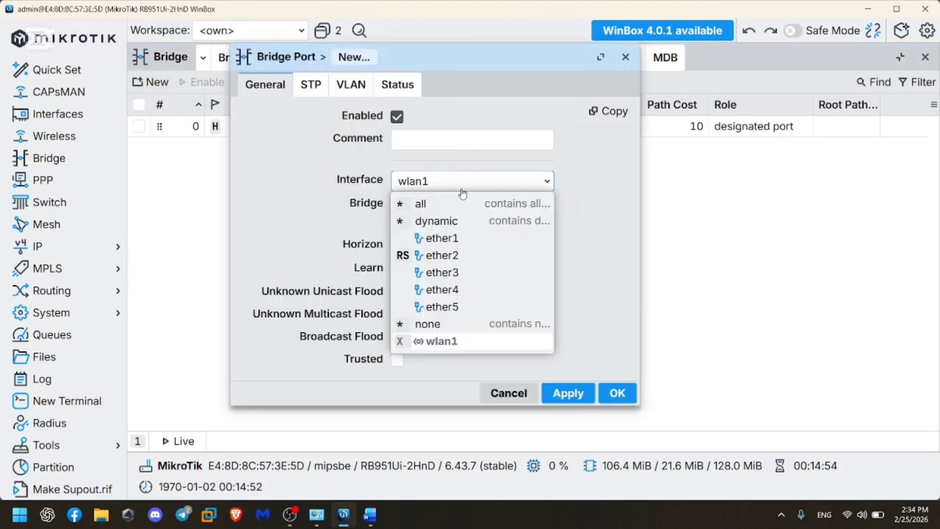
click(467, 273)
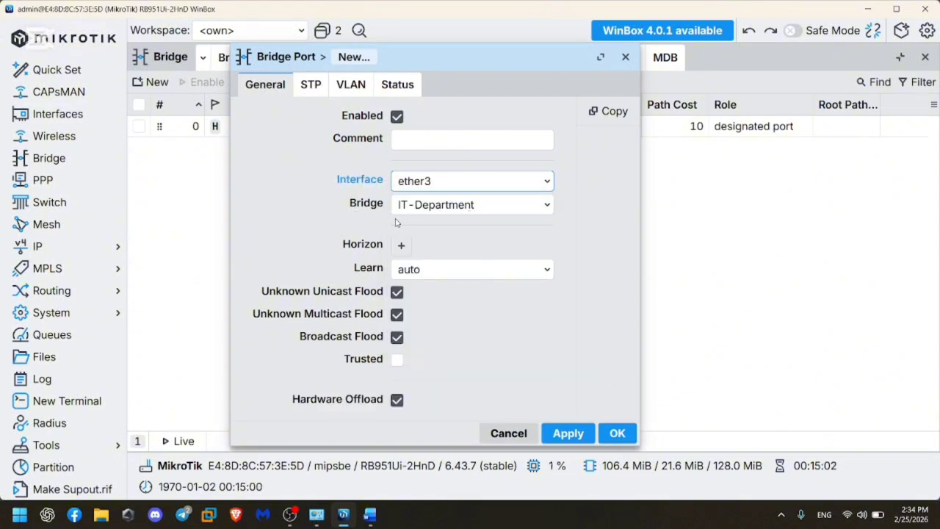
click(569, 433)
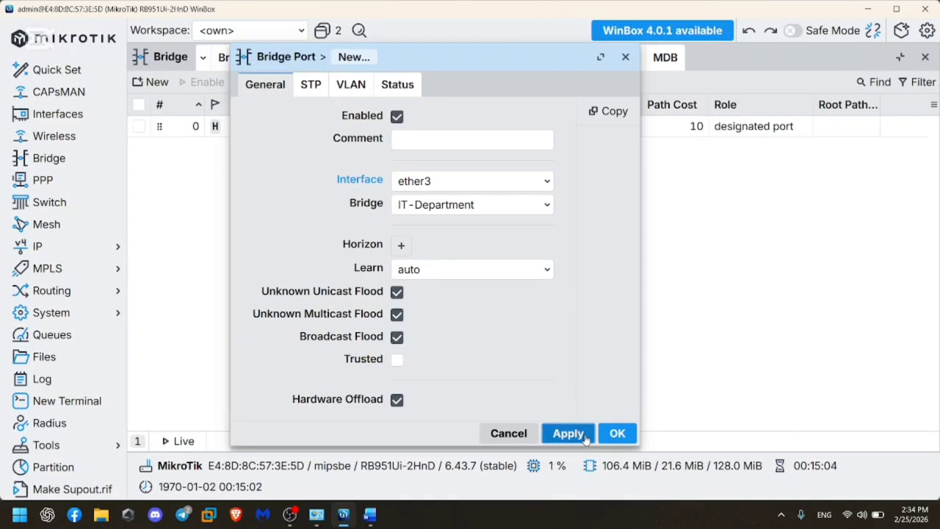
click(613, 434)
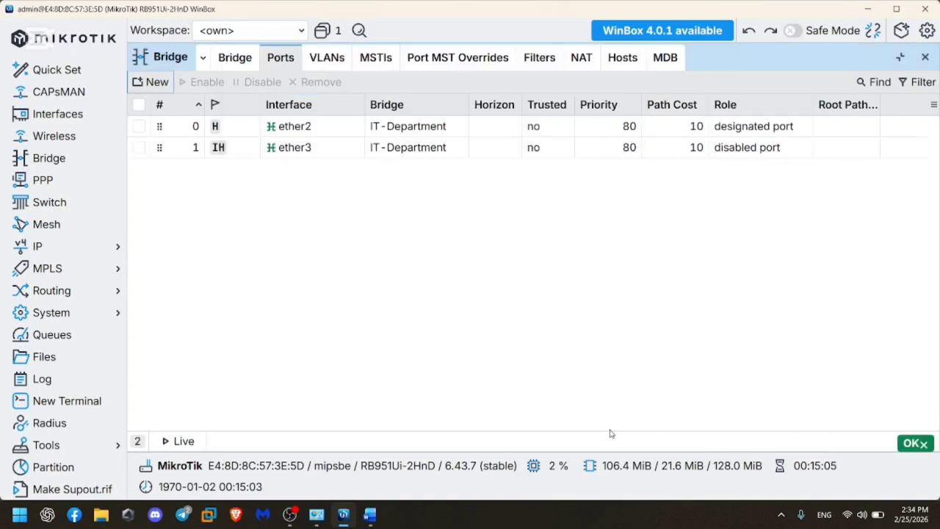
Add ether4 as a port of the Acccounting bridge
click(156, 83)
click(451, 184)
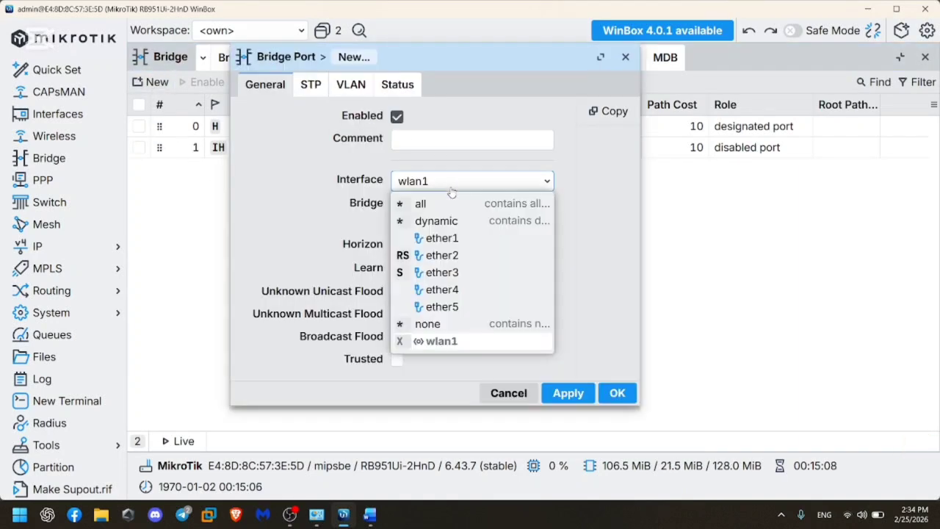
click(453, 290)
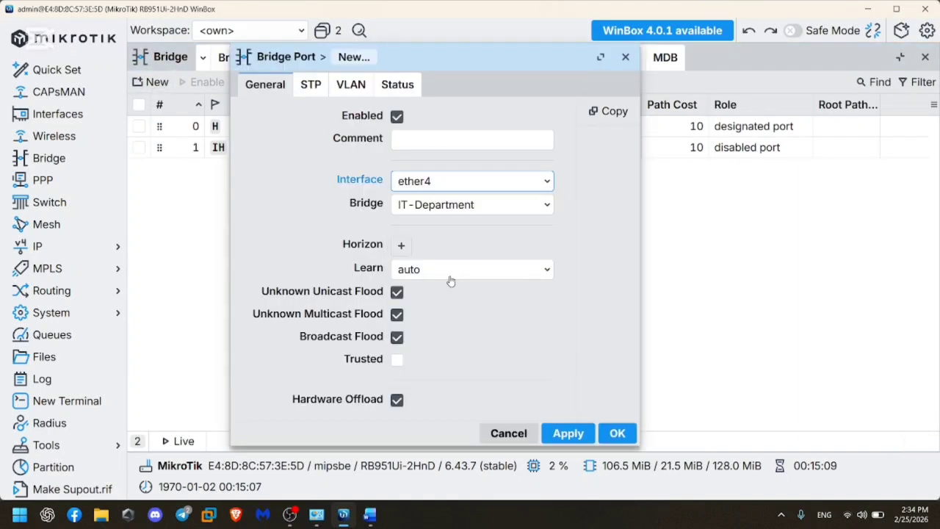
click(464, 208)
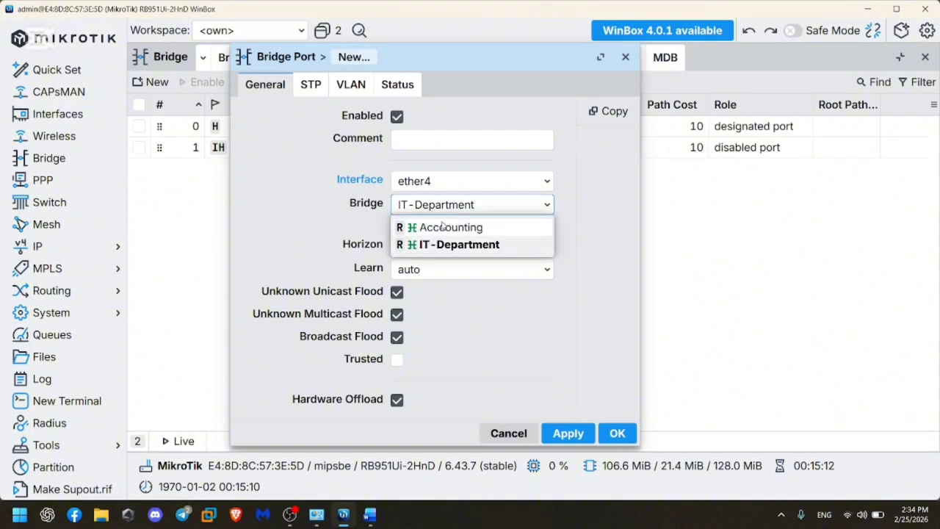
click(443, 227)
click(613, 434)
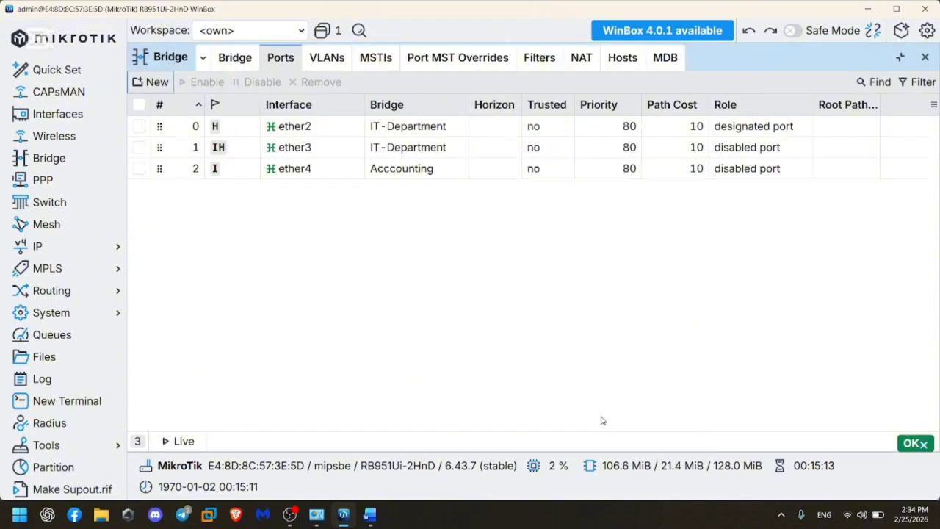
Add ether5 as a port of the Acccounting bridge
click(150, 82)
click(474, 187)
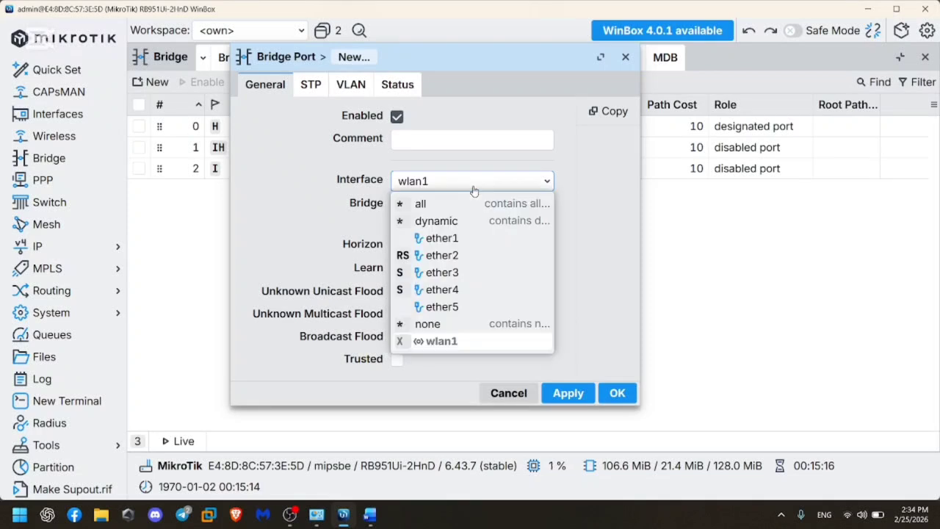
click(460, 308)
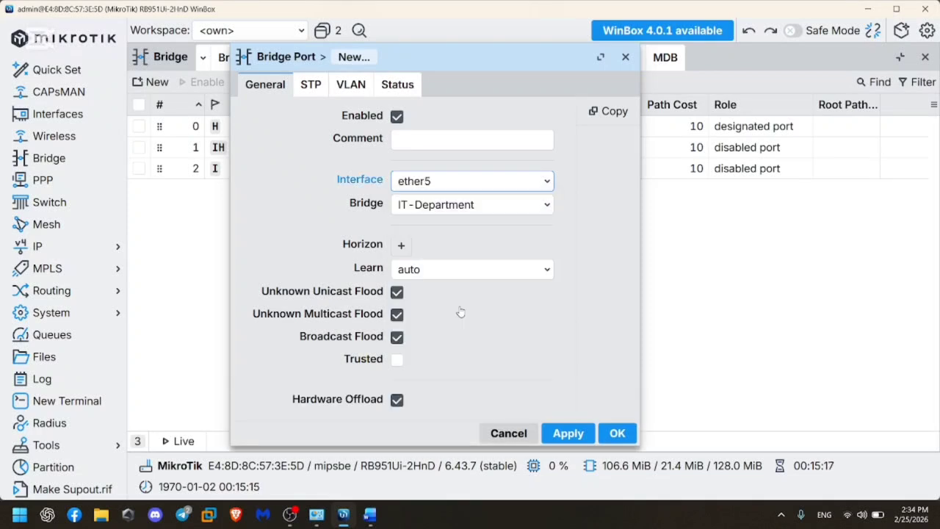
click(415, 209)
click(441, 225)
click(617, 432)
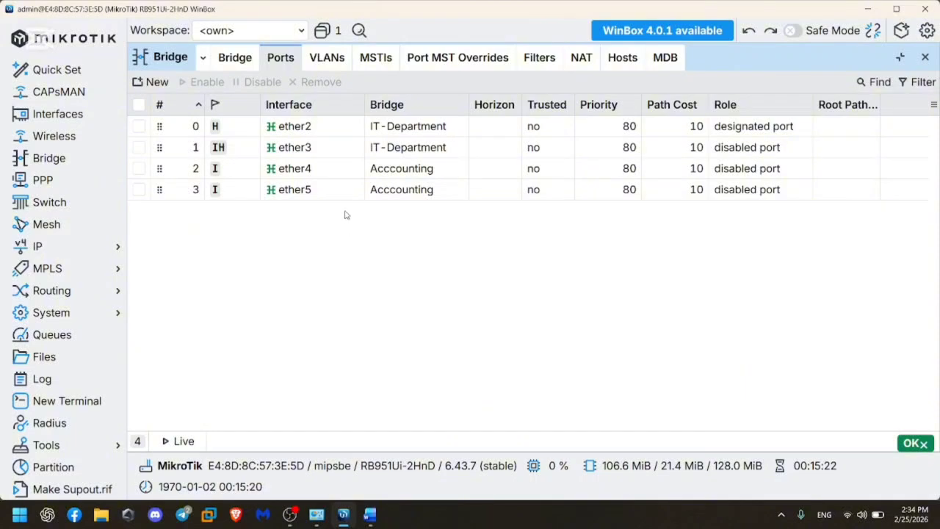
Review the bridge list and its port assignments, and close the Bridge window
click(232, 64)
click(274, 64)
click(233, 64)
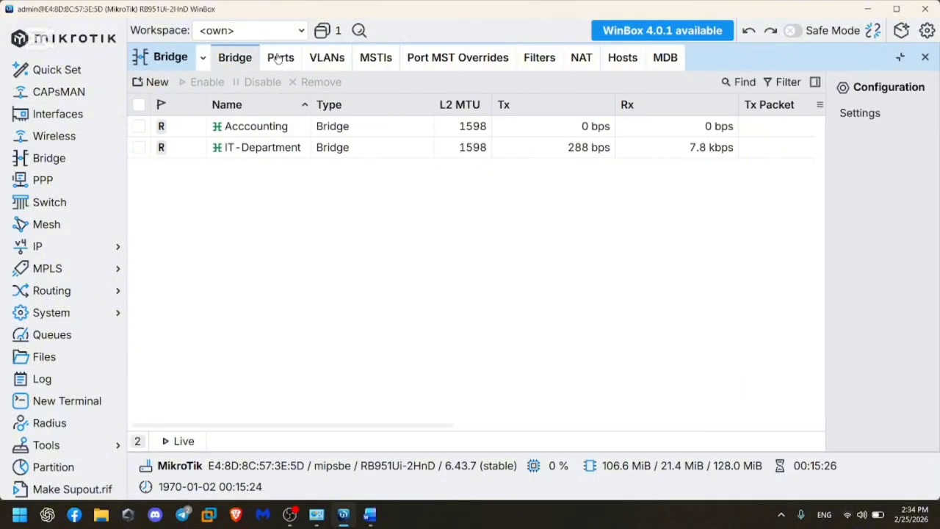
click(276, 62)
click(238, 64)
click(274, 61)
click(248, 63)
click(274, 64)
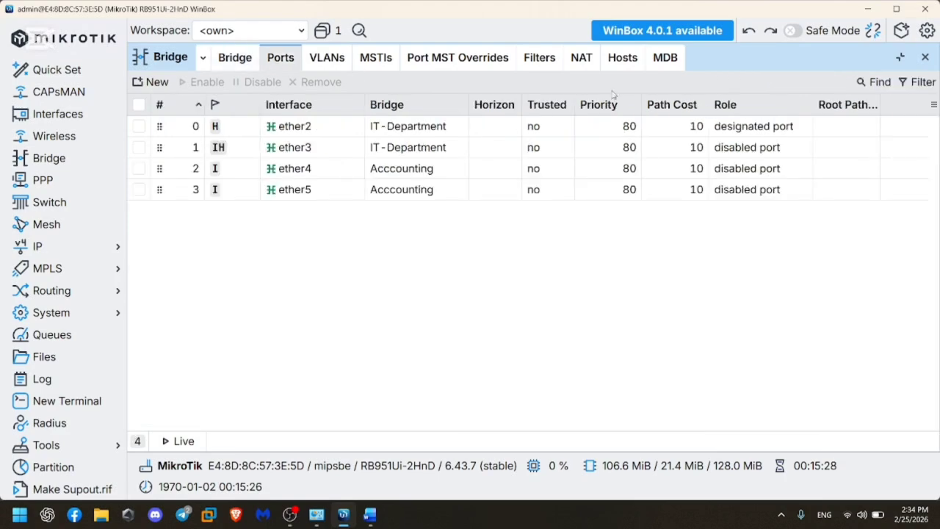
click(924, 57)
Read the bridge IP addresses required under task 3 of the Midterm document in Word, and return to WinBox
key(alt+Tab)
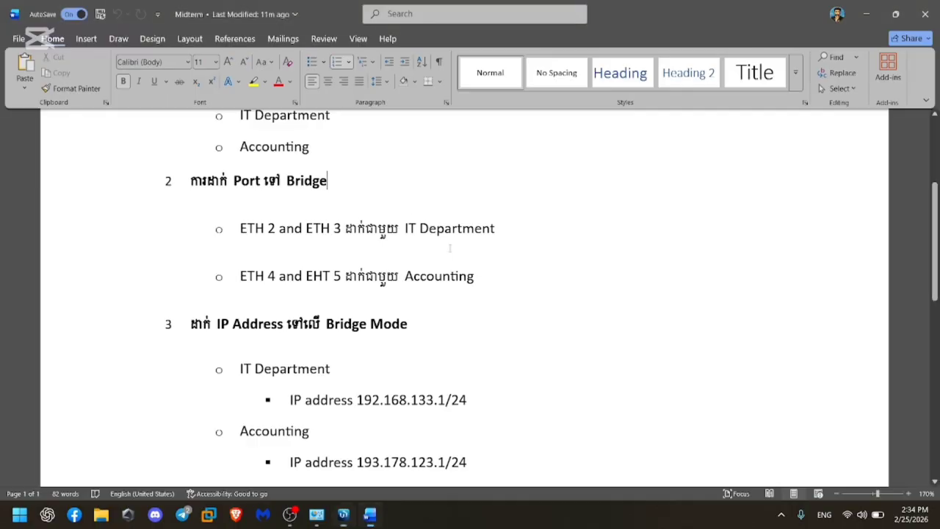
scroll(323, 256, down, 1)
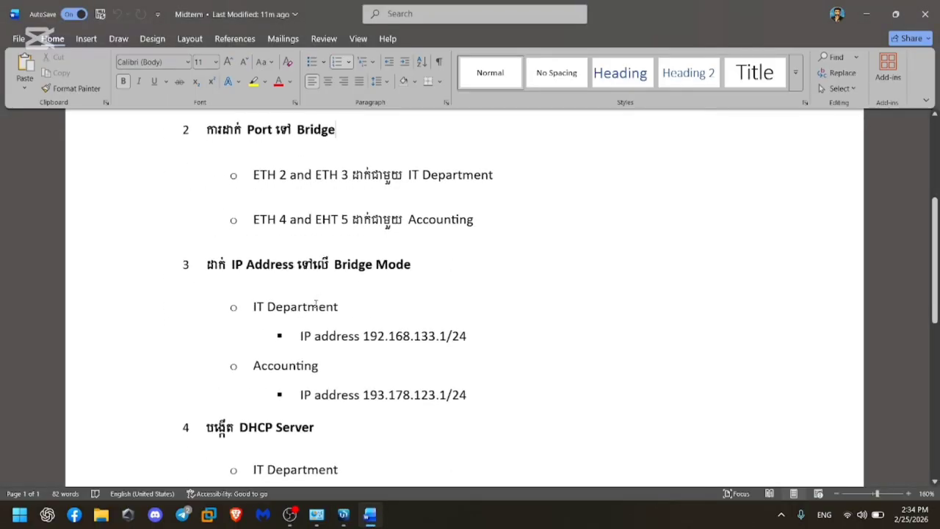
scroll(263, 259, down, 2)
drag(208, 175, 387, 177)
click(485, 224)
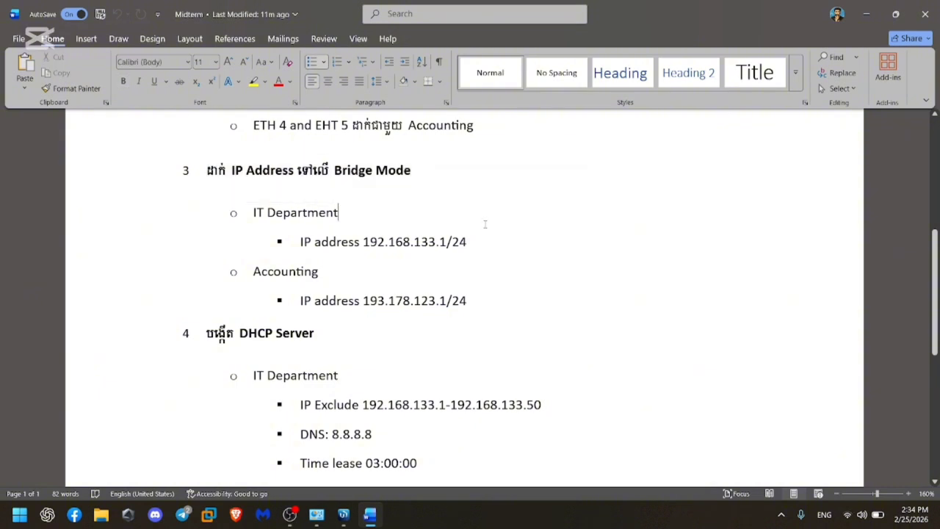
scroll(327, 260, up, 1)
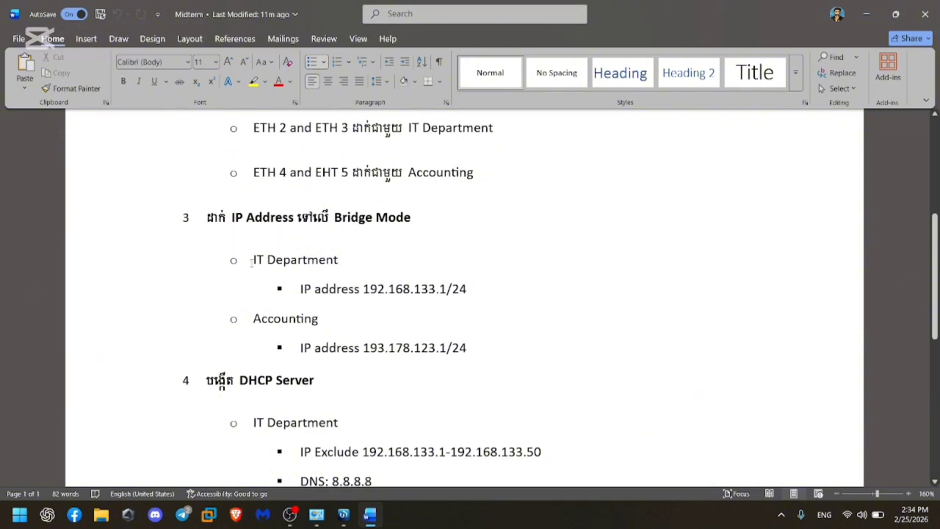
key(alt+Tab)
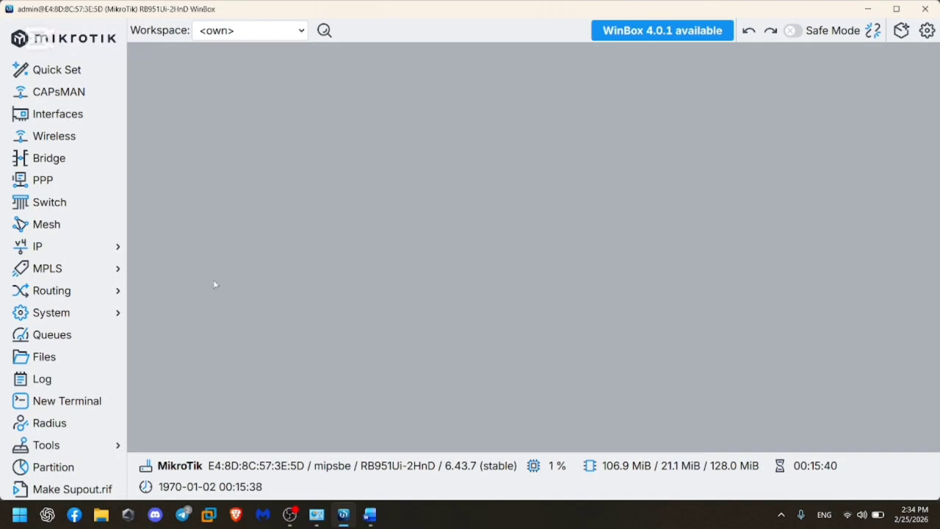
Open the IP address list maximized and start a new address entry with the comment IT
click(89, 250)
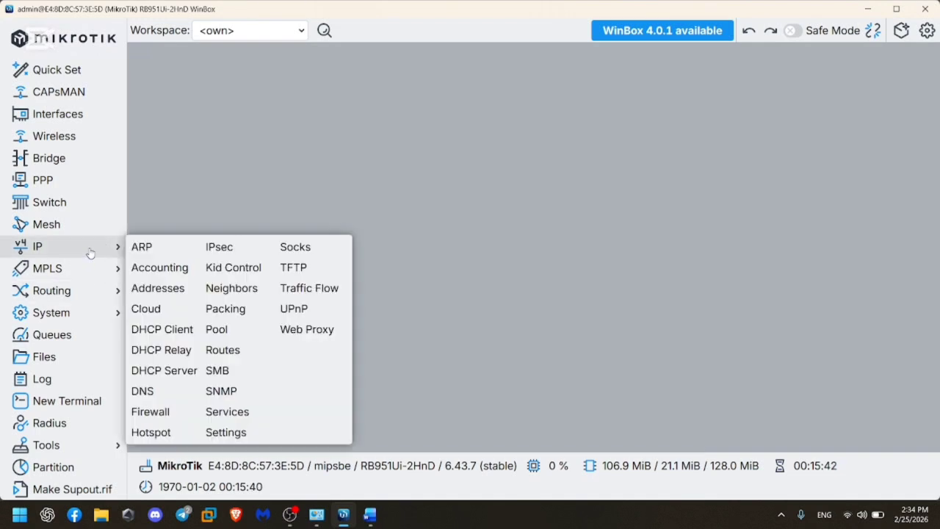
click(155, 289)
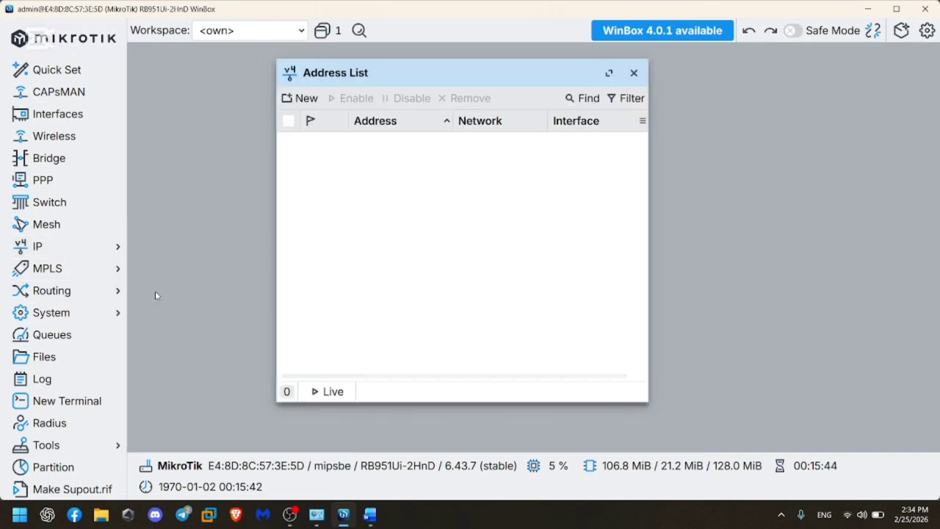
click(609, 73)
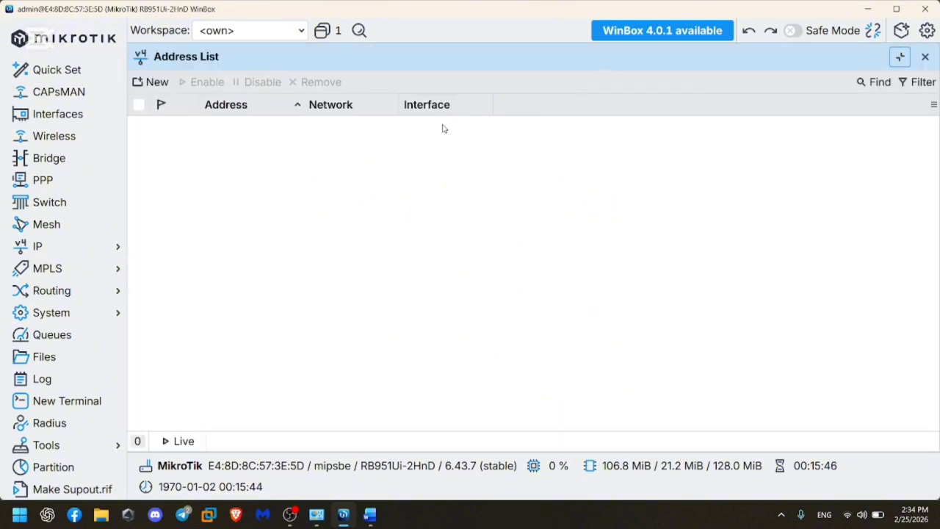
click(152, 84)
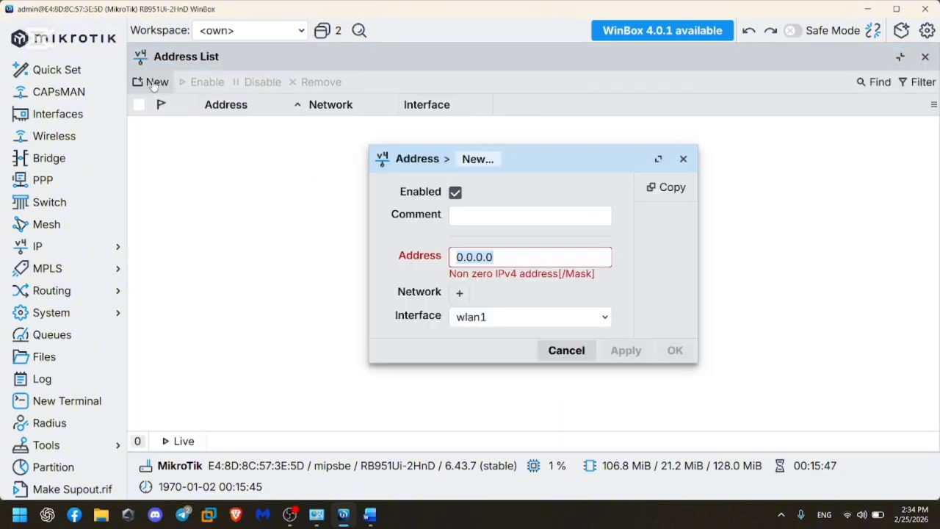
click(508, 218)
text(IT)
key(Tab)
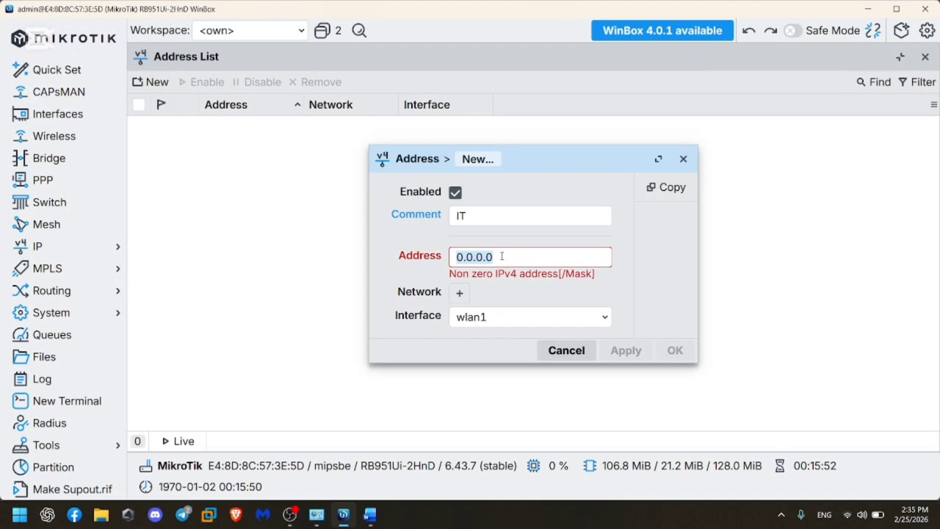
Check the IT Department address in the Word document and enter 192.168.133.1/24 as the new WinBox entry's address
key(alt+Tab)
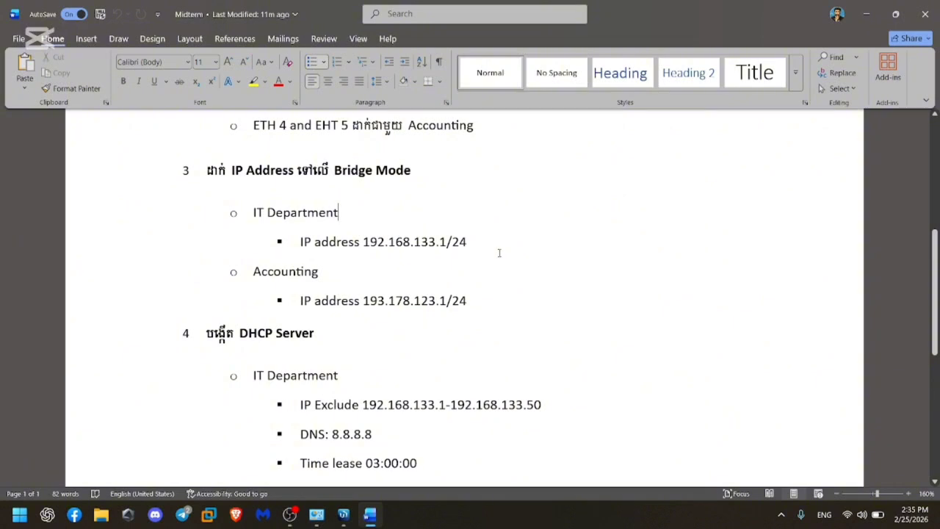
key(alt+Tab)
text(193)
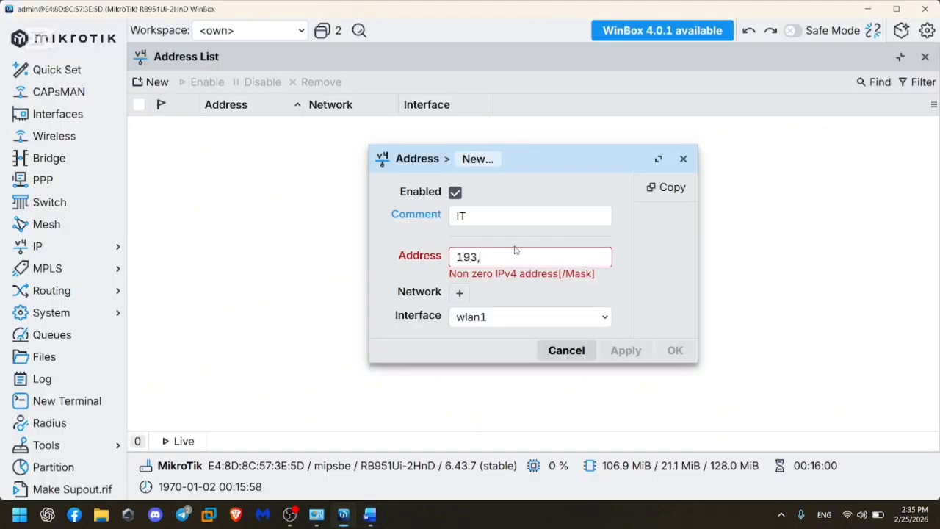
key(BackSpace)
text(2.1)
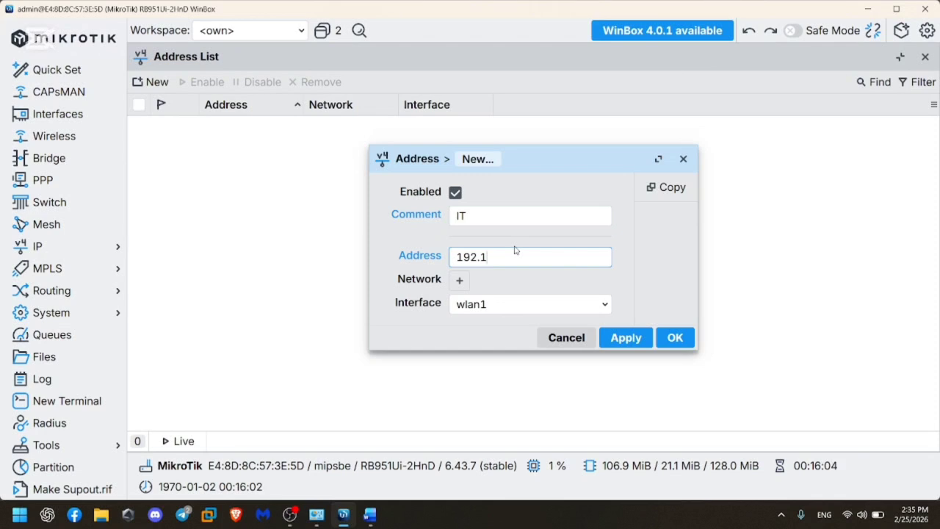
text(68.133.1/)
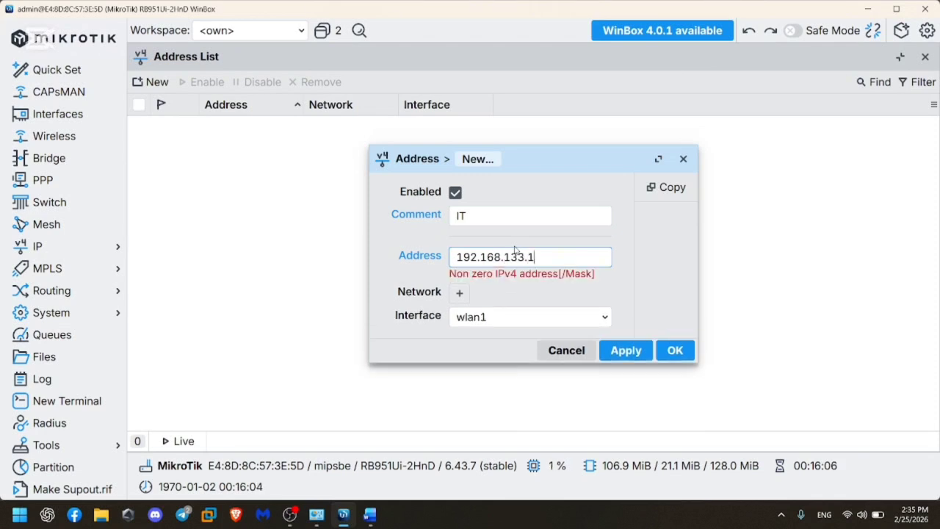
text(24)
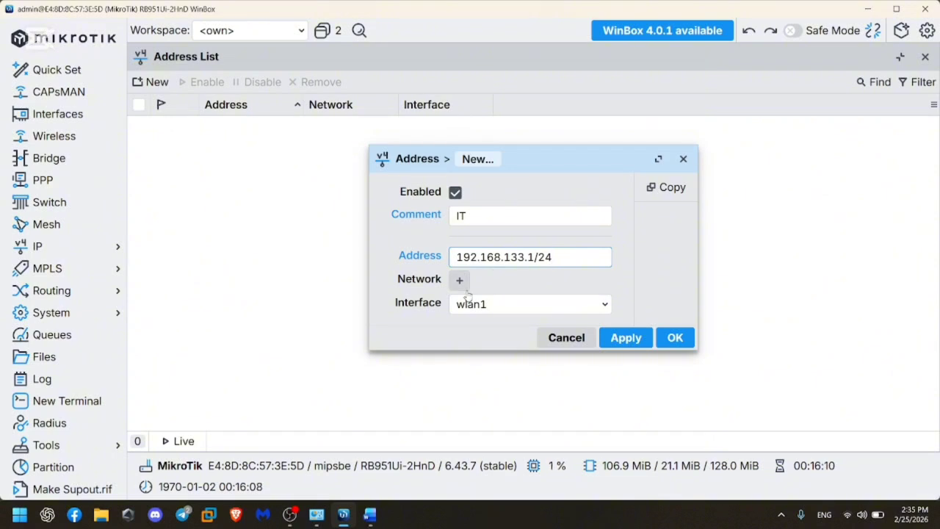
Assign the IT address entry to the IT-Department interface and save it
mouse_move(511, 256)
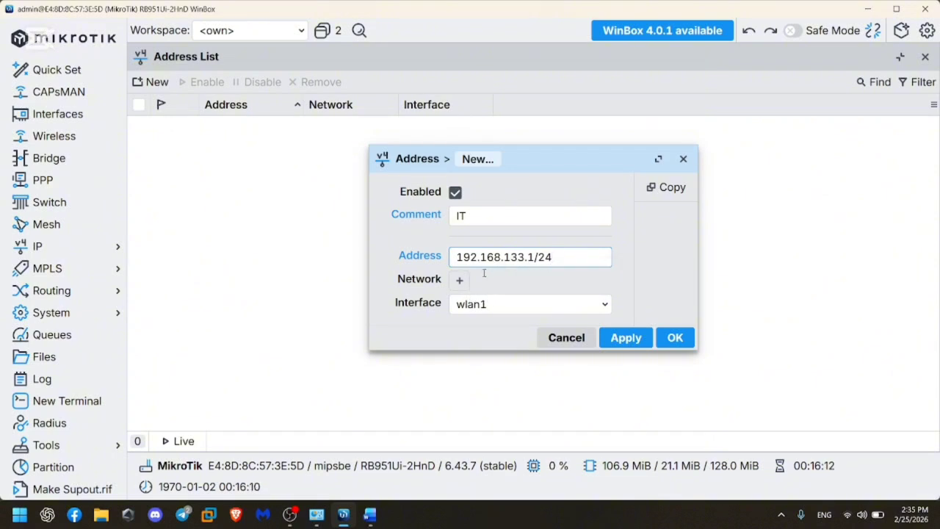
click(469, 302)
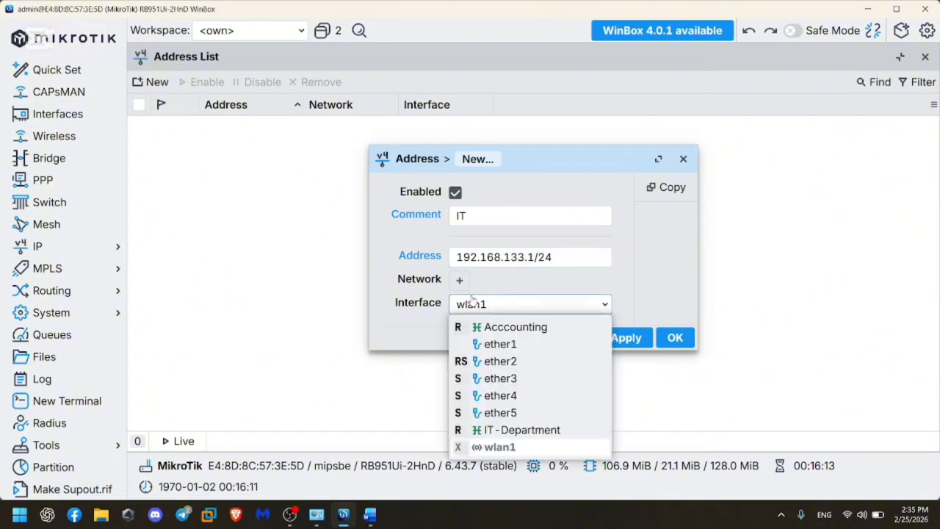
click(512, 431)
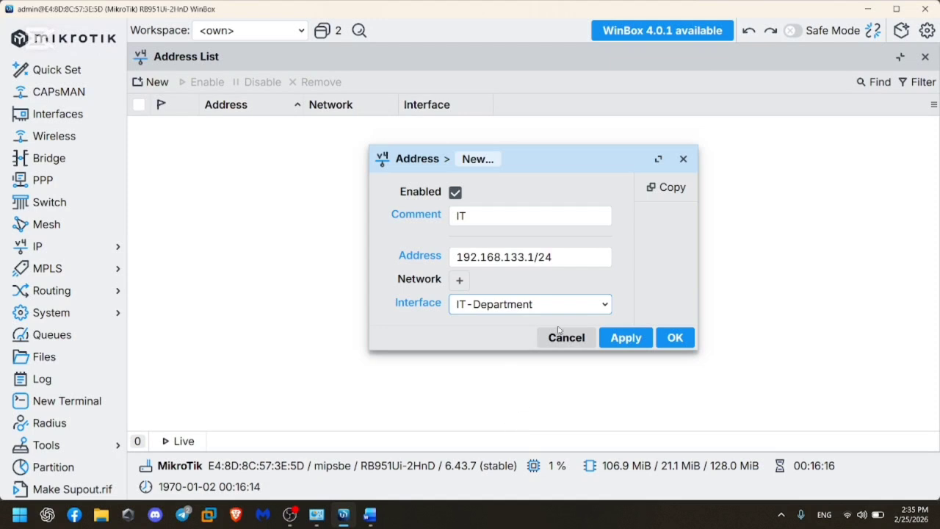
click(621, 339)
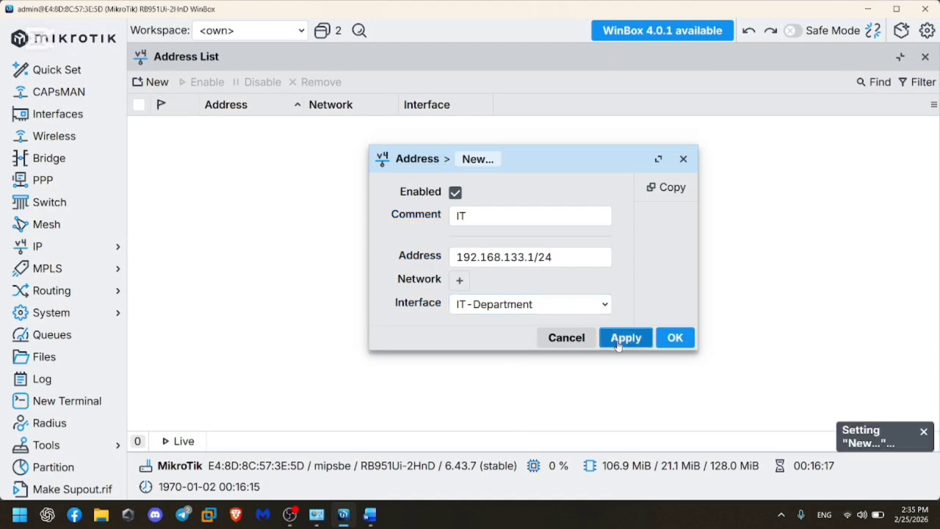
click(675, 337)
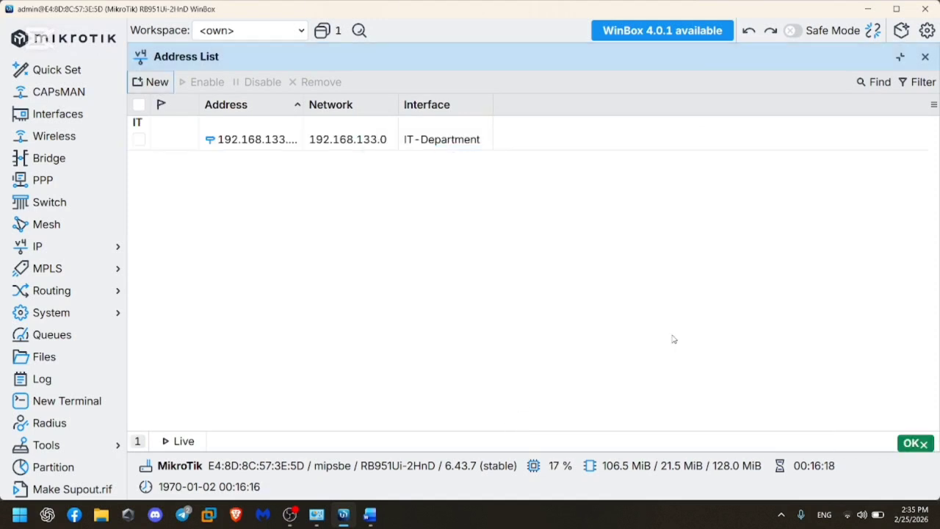
Start another IP address entry with the comment ACC
click(151, 81)
click(488, 216)
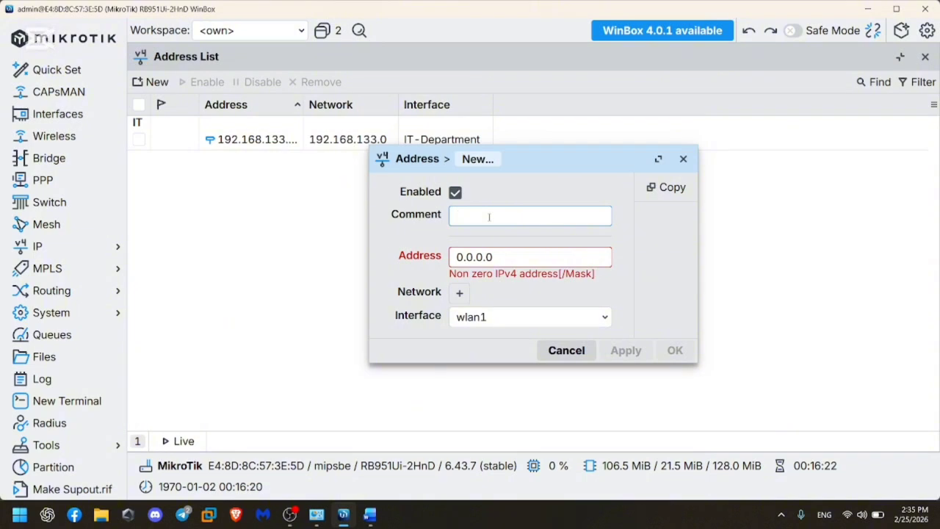
text(ACC)
key(Tab)
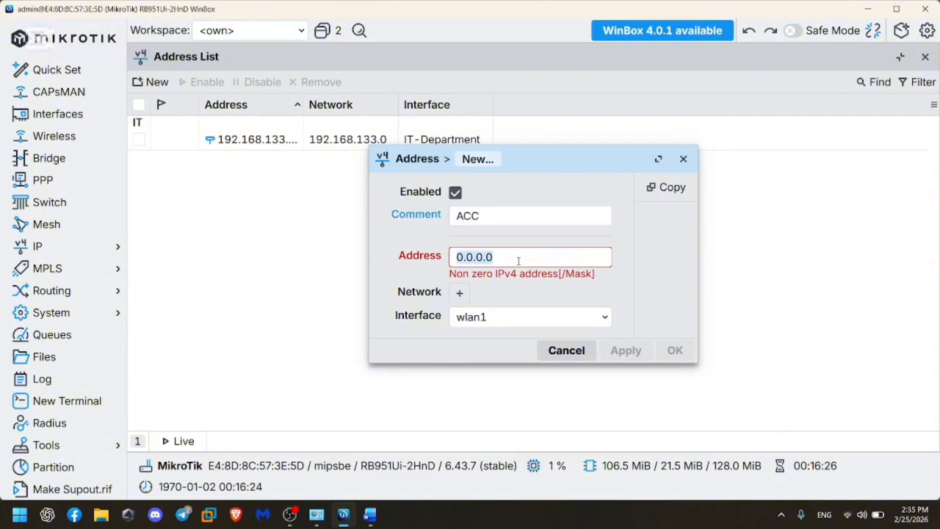
Copy the Accounting address 193.178.123.1/24 from the Word document and paste it as the ACC entry's address in WinBox
key(alt+Tab)
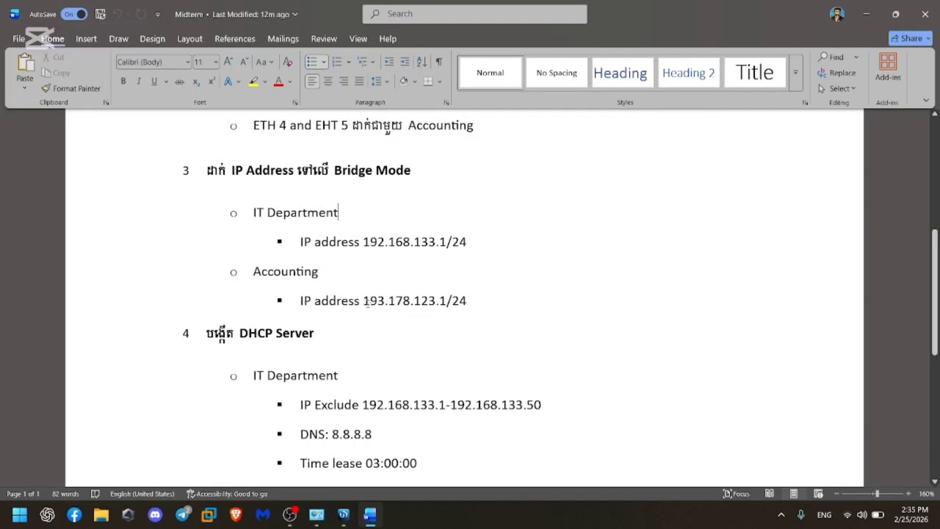
drag(365, 303, 486, 300)
key(ctrl+c)
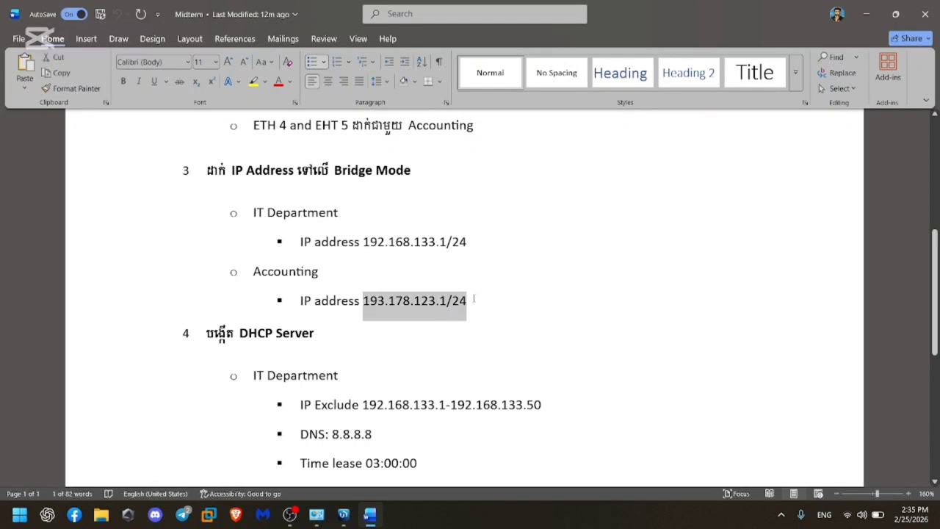
key(alt+Tab)
key(ctrl+v)
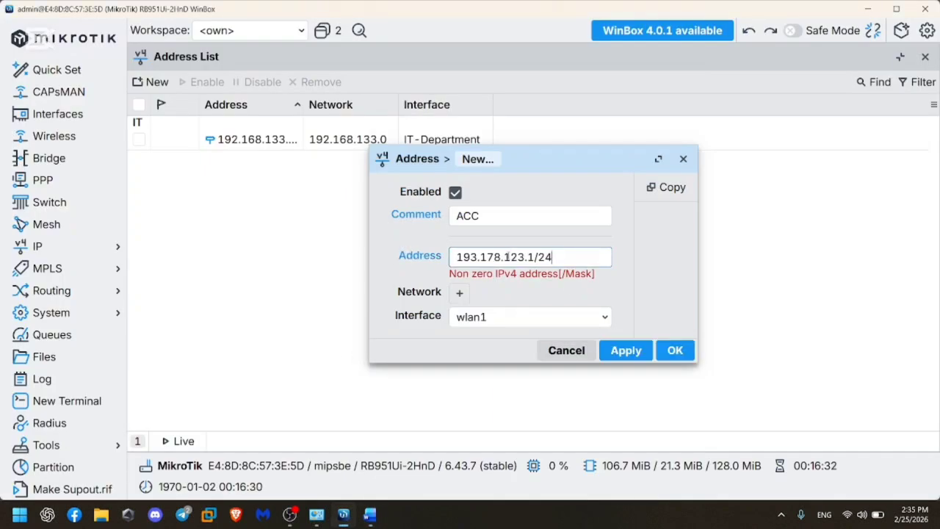
Assign the ACC address entry to the Acccounting interface, save it and close the address list
click(498, 314)
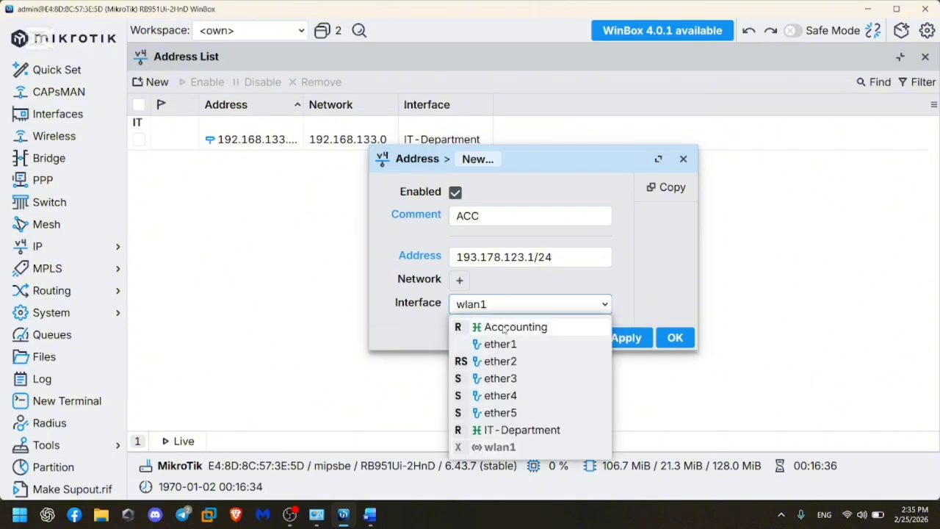
click(504, 329)
click(636, 339)
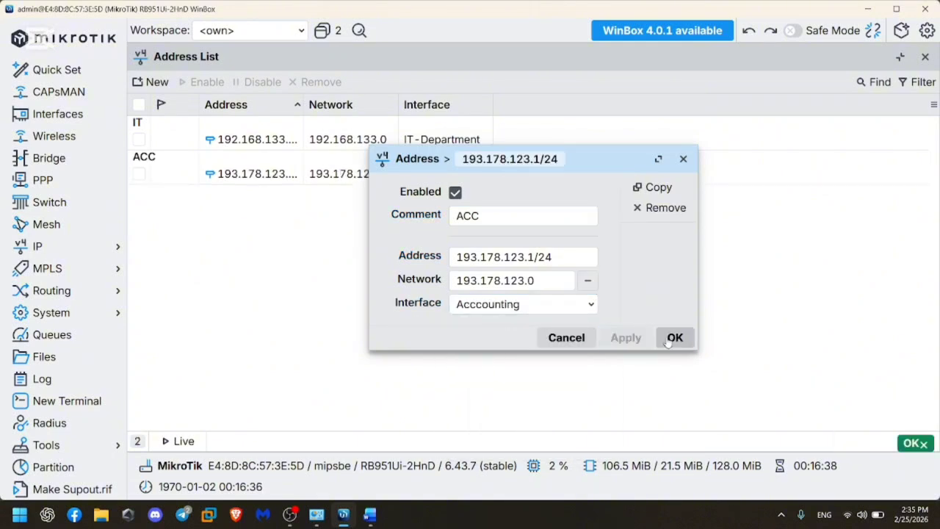
click(676, 339)
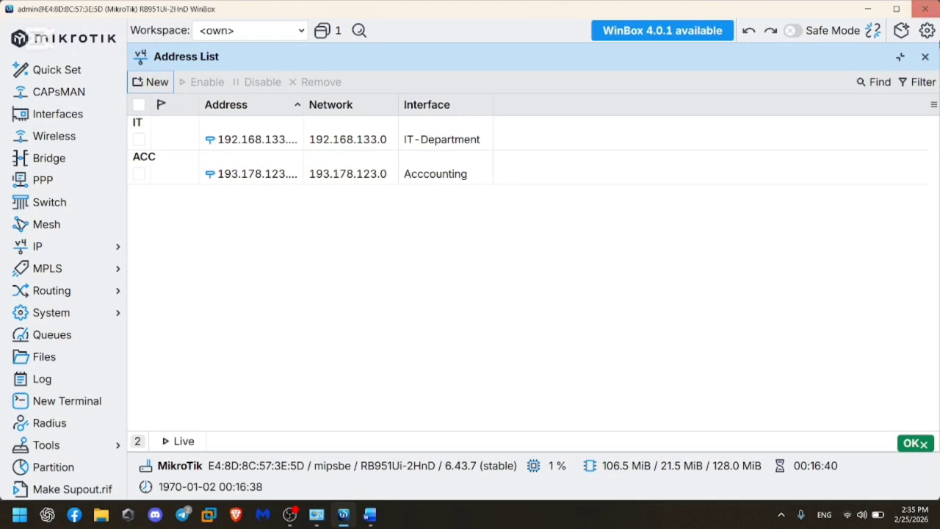
click(926, 57)
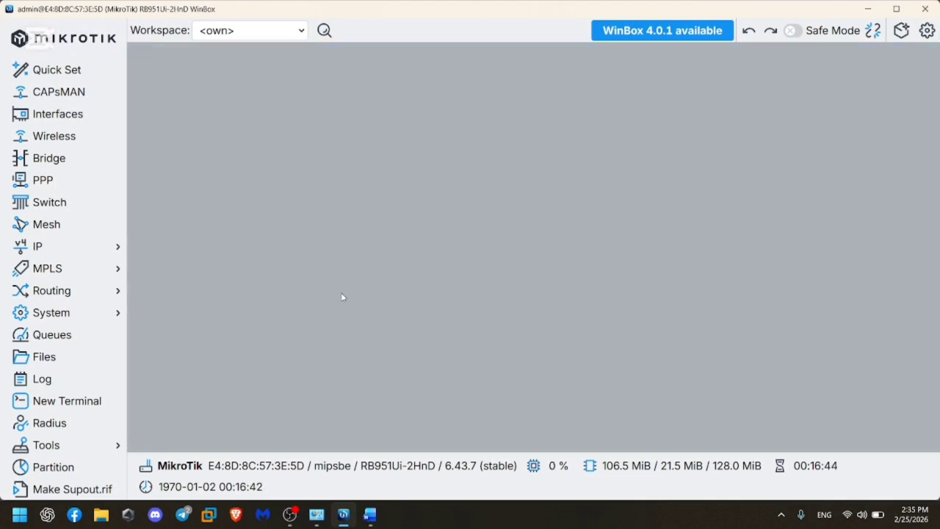
Read the DHCP server requirements under task 4 of the Midterm document in Word, and return to WinBox
key(alt+Tab)
scroll(367, 287, down, 3)
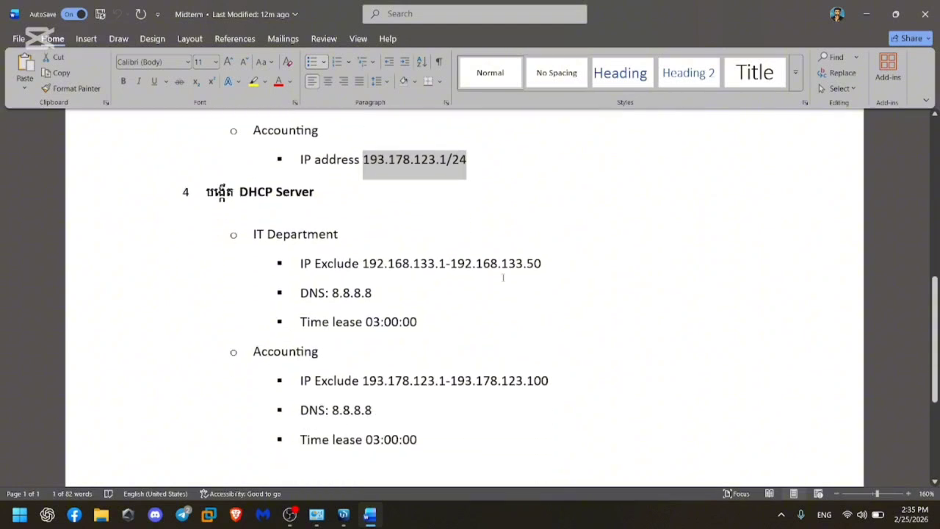
click(503, 265)
scroll(212, 221, up, 1)
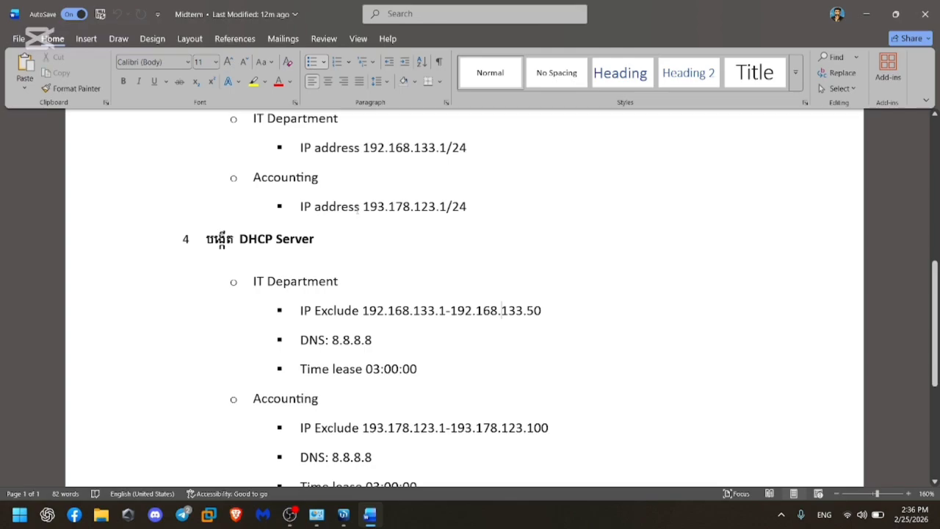
key(alt+Tab)
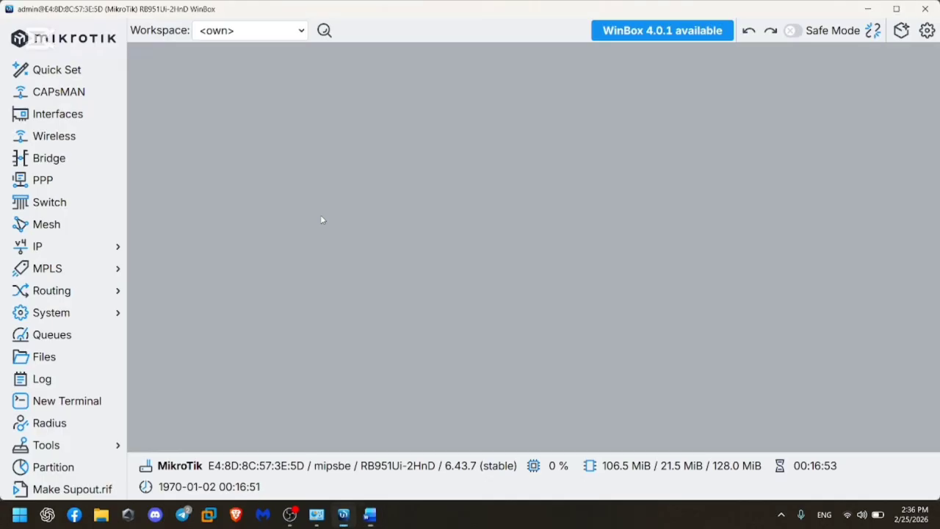
Open the DHCP Server window, start DHCP Setup and select IT-Department as the server interface
click(89, 248)
click(168, 369)
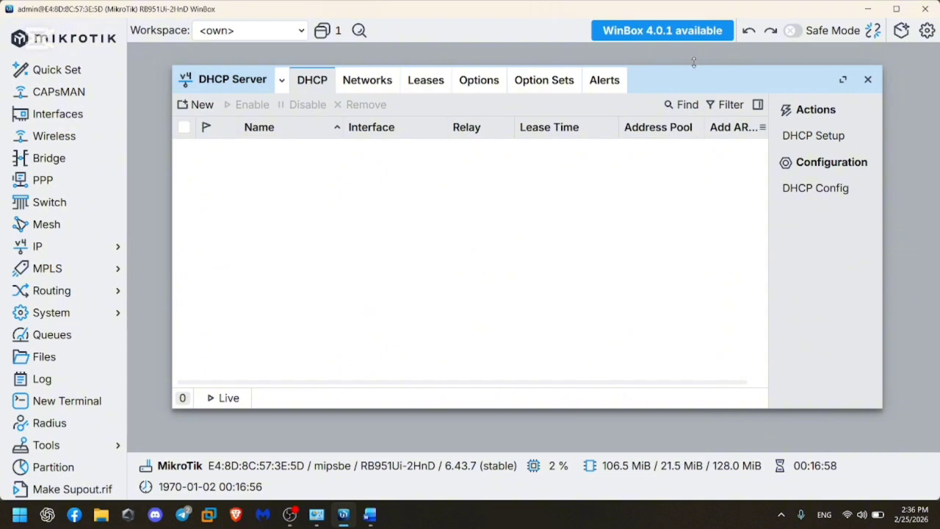
mouse_move(687, 82)
mouse_down()
mouse_move(754, 89)
mouse_move(699, 84)
mouse_up()
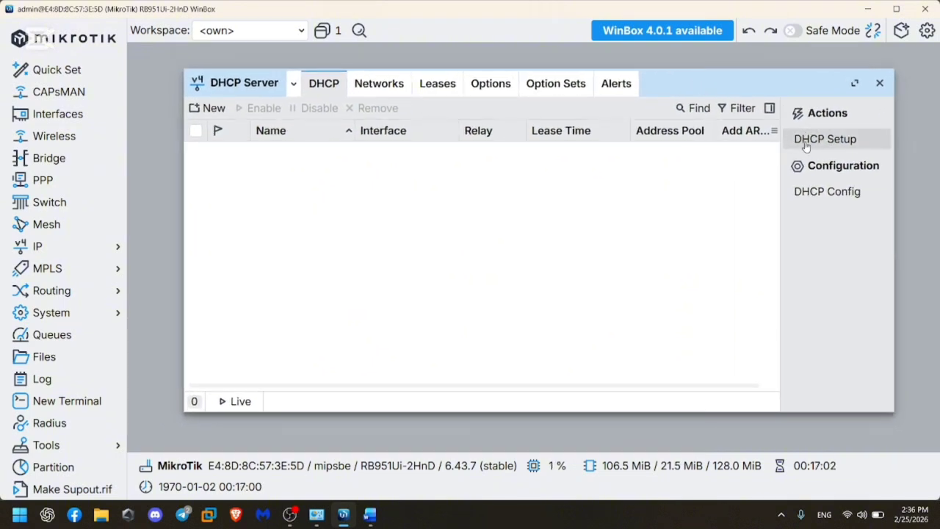
click(808, 141)
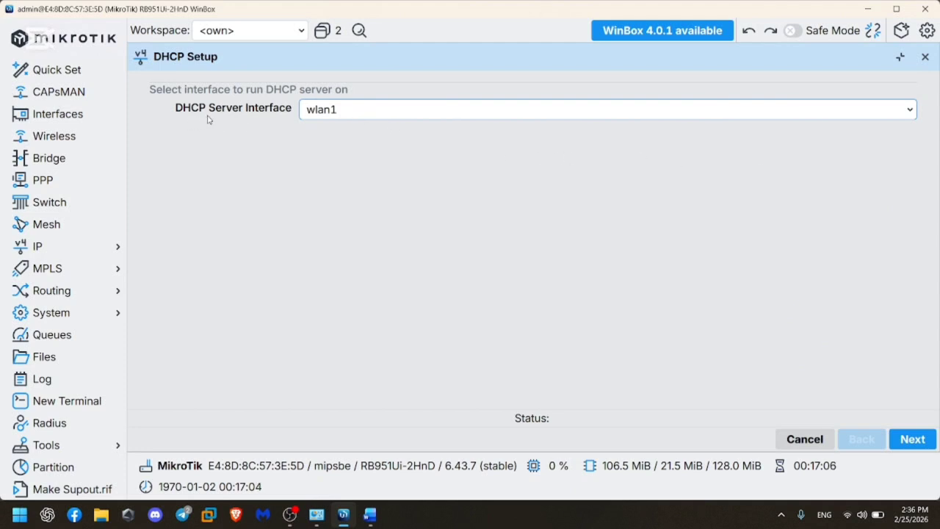
click(360, 112)
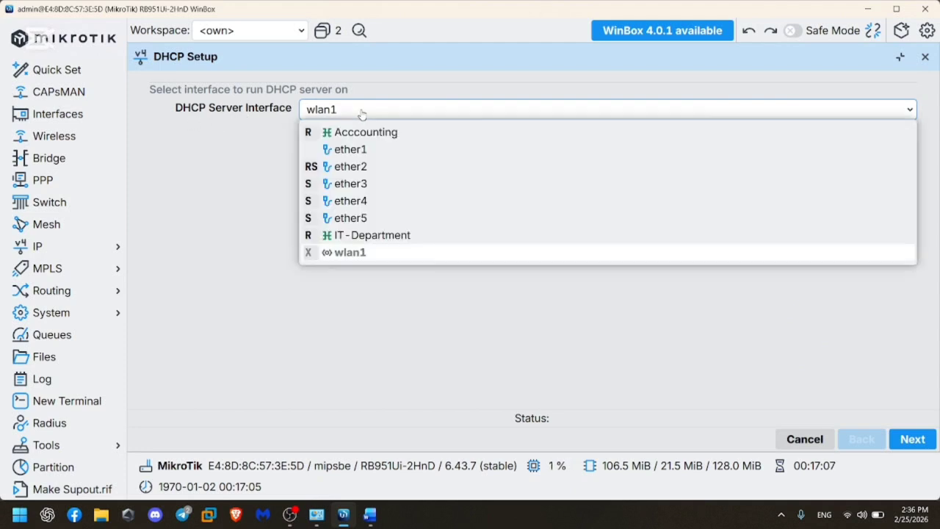
click(353, 237)
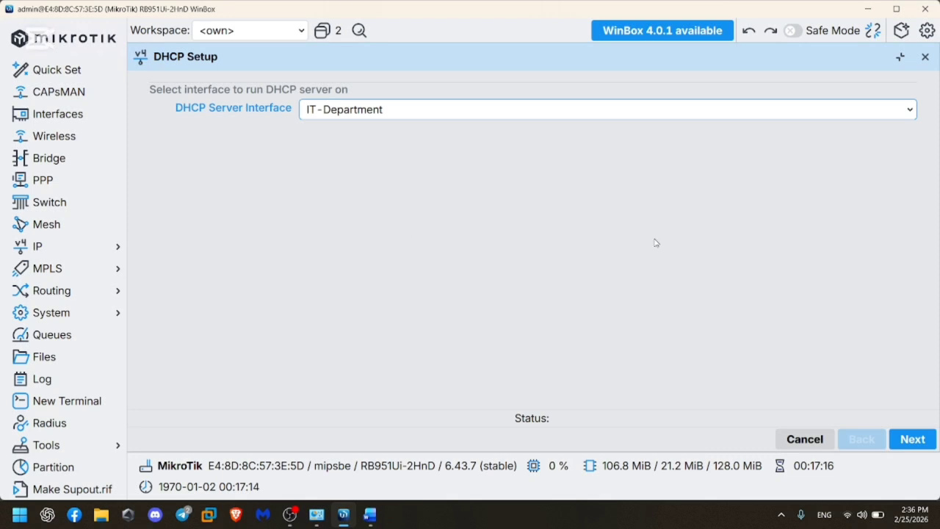
Accept the DHCP address space 192.168.133.0/24 and the gateway 192.168.133.1
click(922, 441)
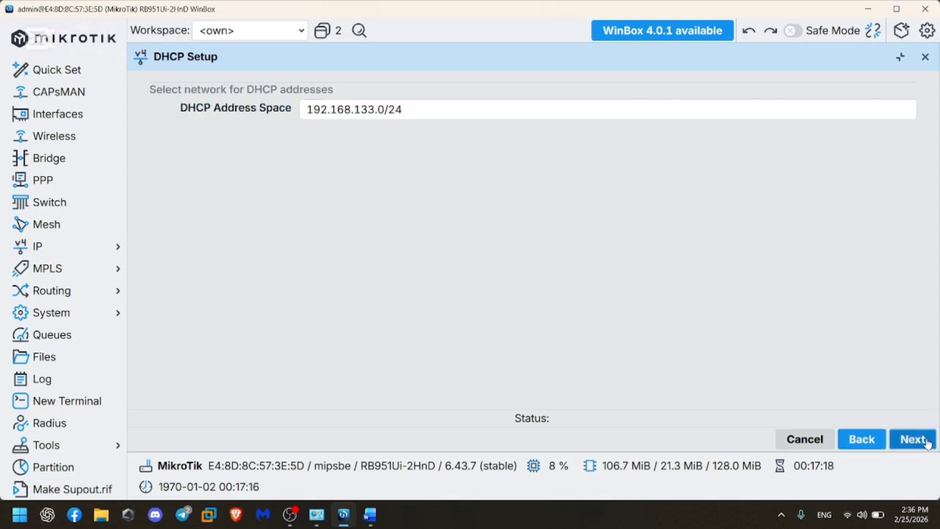
click(928, 440)
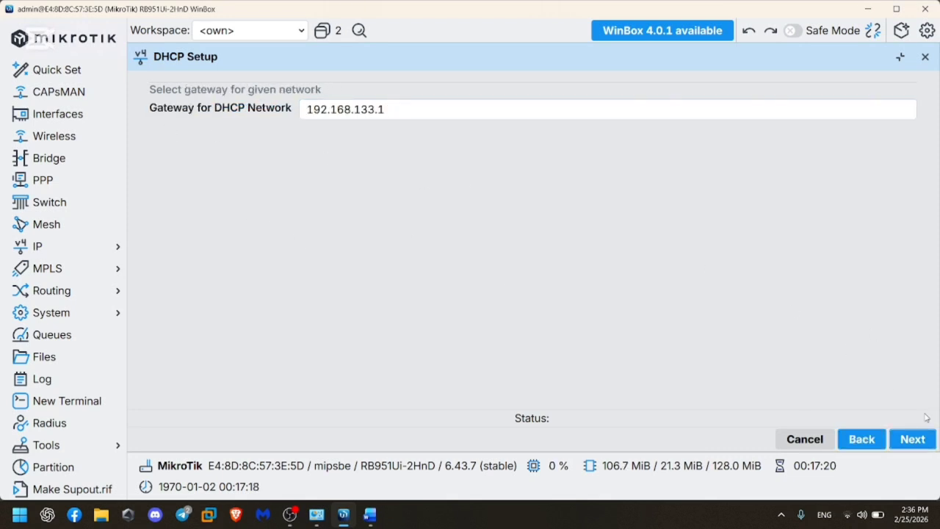
click(921, 439)
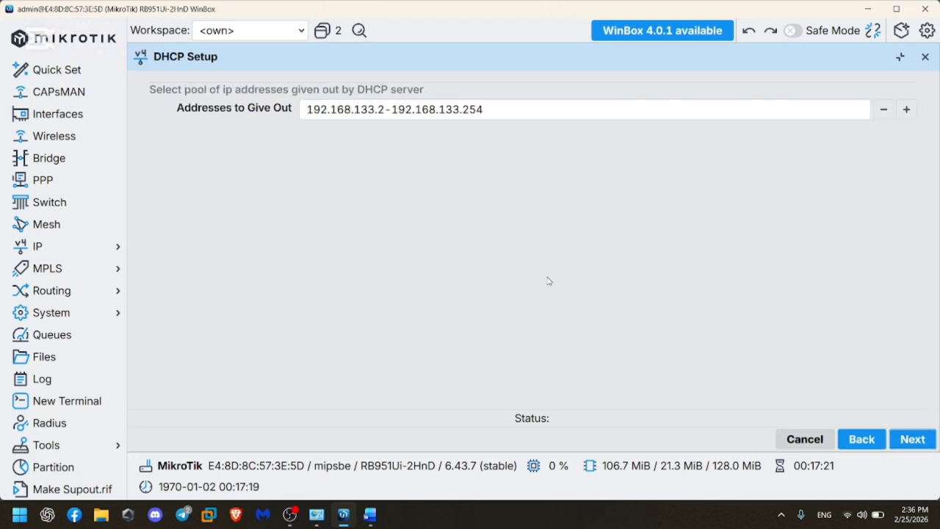
Check the IT Department exclusion range in the Midterm document in Word, and set WinBox's addresses to give out to 192.168.133.51-192.168.133.254
click(387, 109)
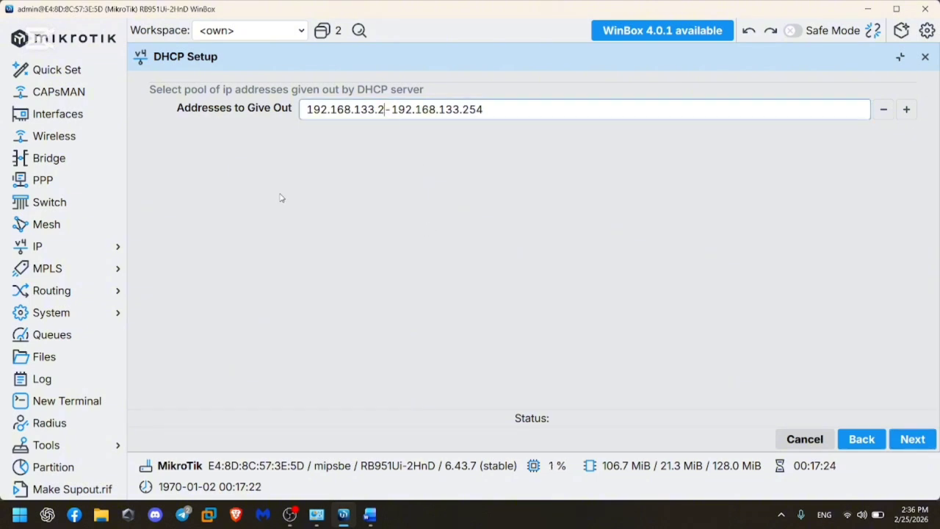
key(alt+Tab)
scroll(404, 257, down, 1)
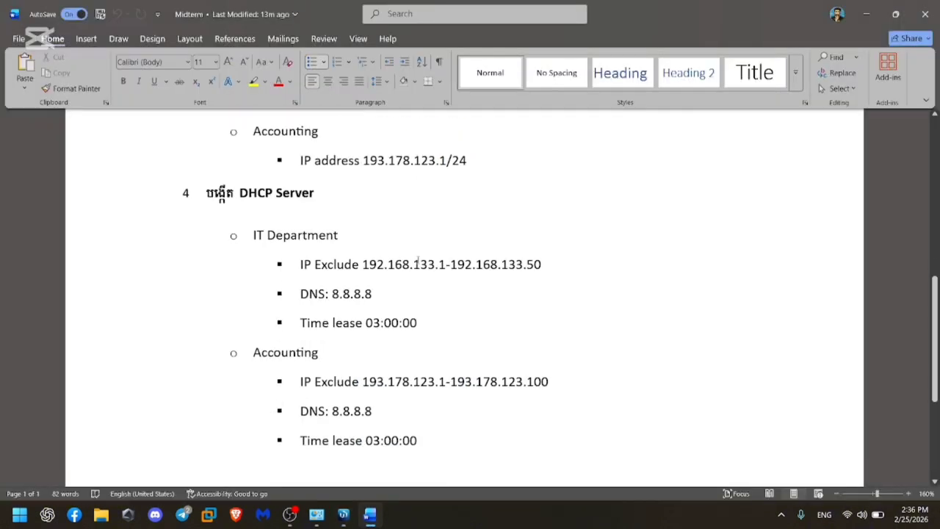
scroll(451, 243, down, 1)
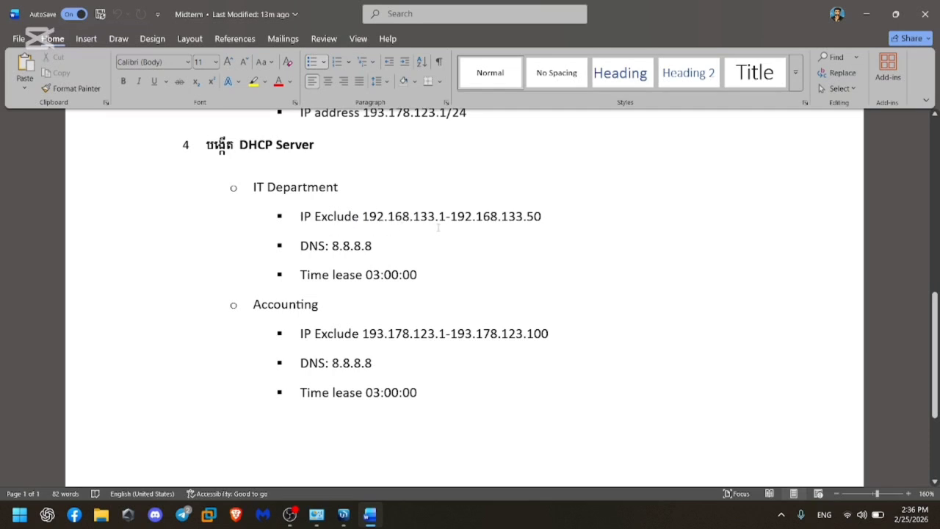
key(alt+Tab)
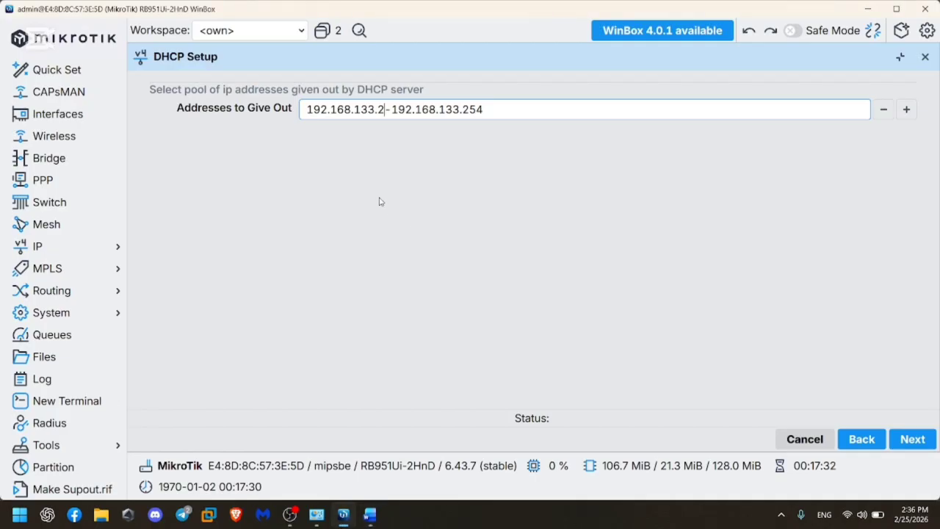
click(384, 110)
key(BackSpace)
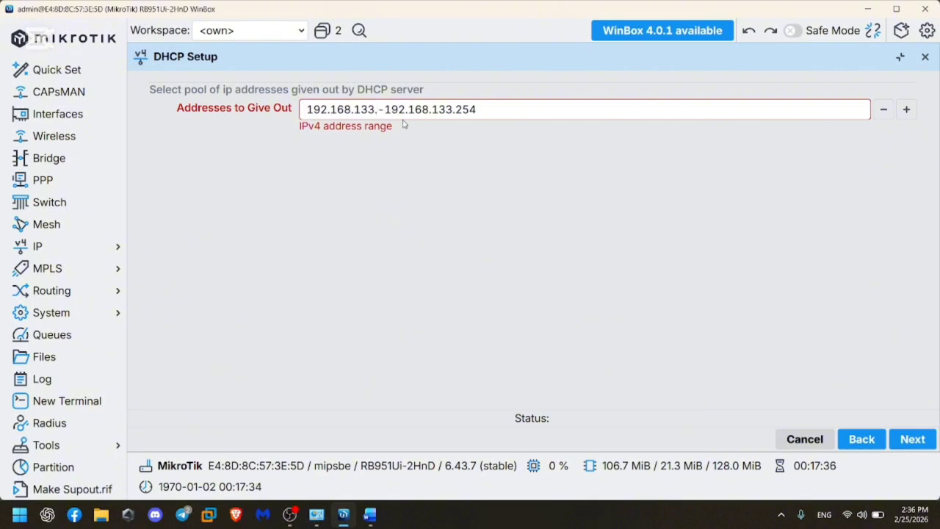
text(51)
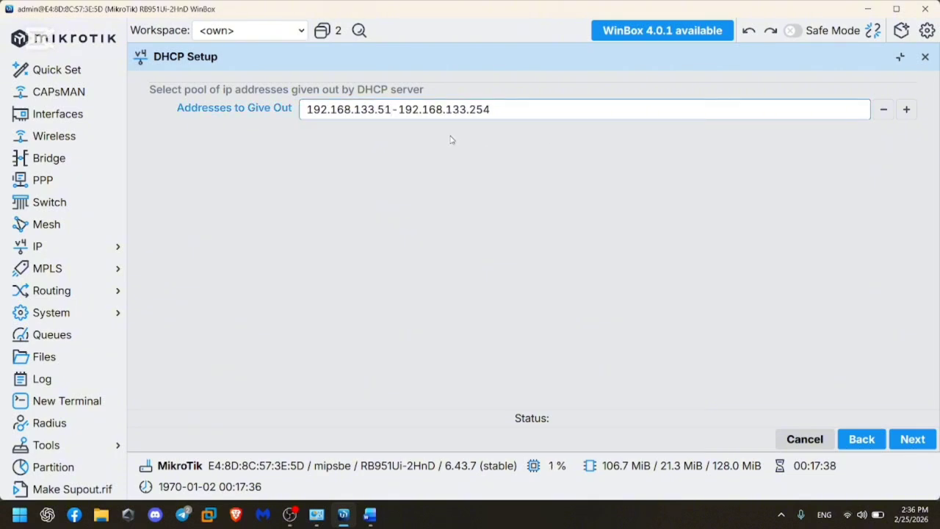
Recheck the IT Department exclusion range in the Midterm document in Word, return to WinBox and accept the address pool
key(alt+Tab)
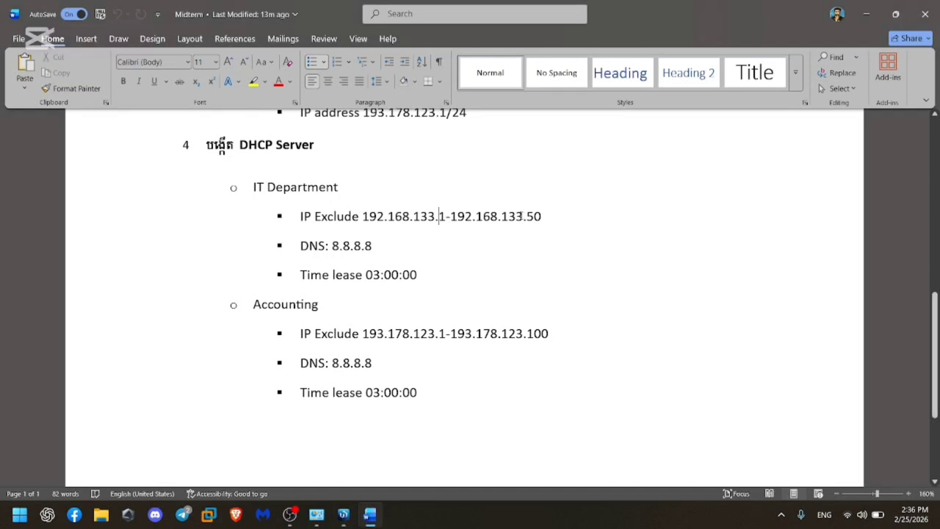
click(439, 216)
scroll(426, 220, down, 1)
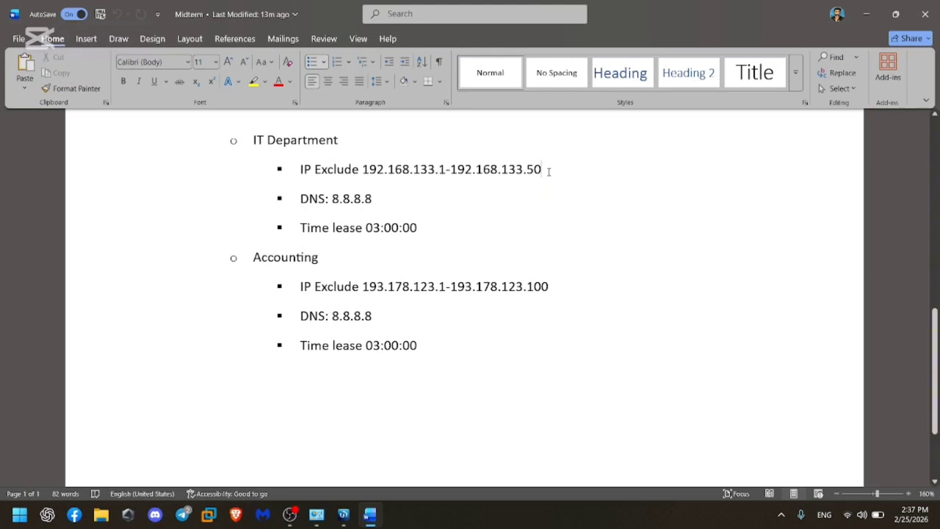
key(alt+Tab)
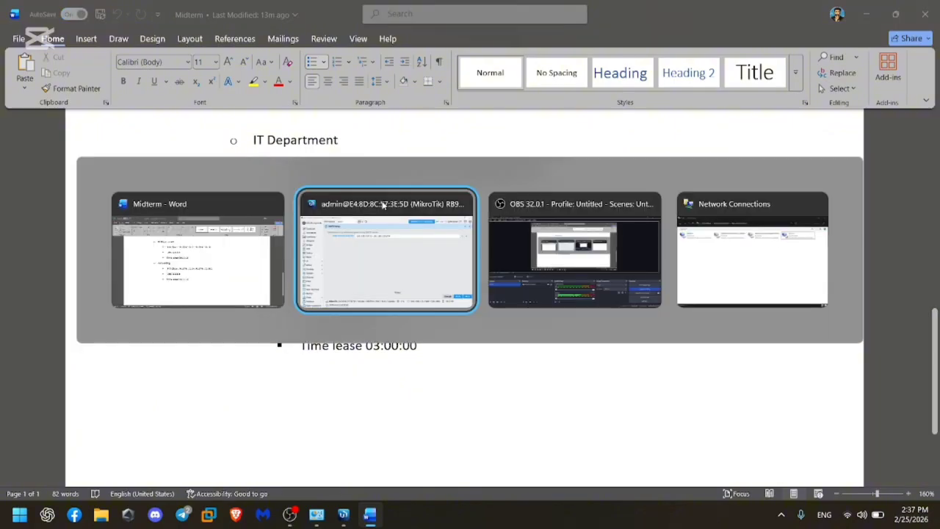
key(alt+Tab)
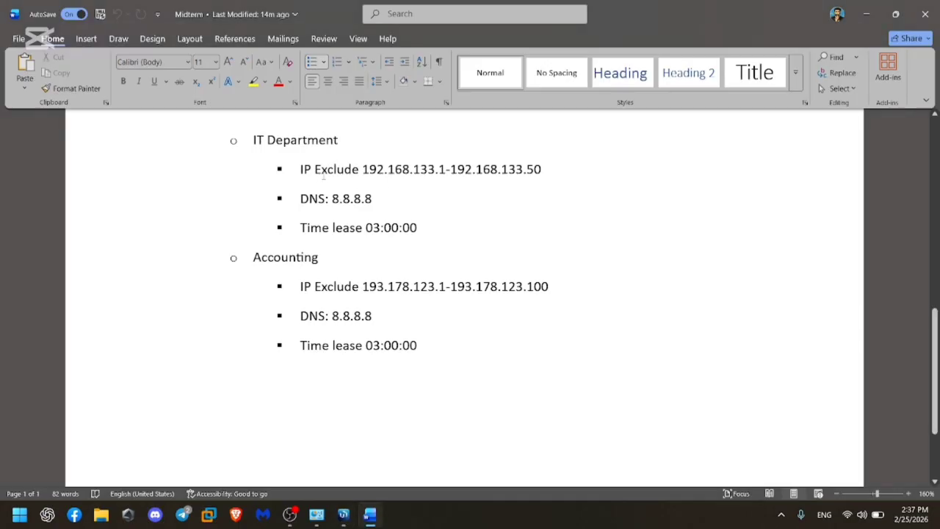
key(alt+Tab)
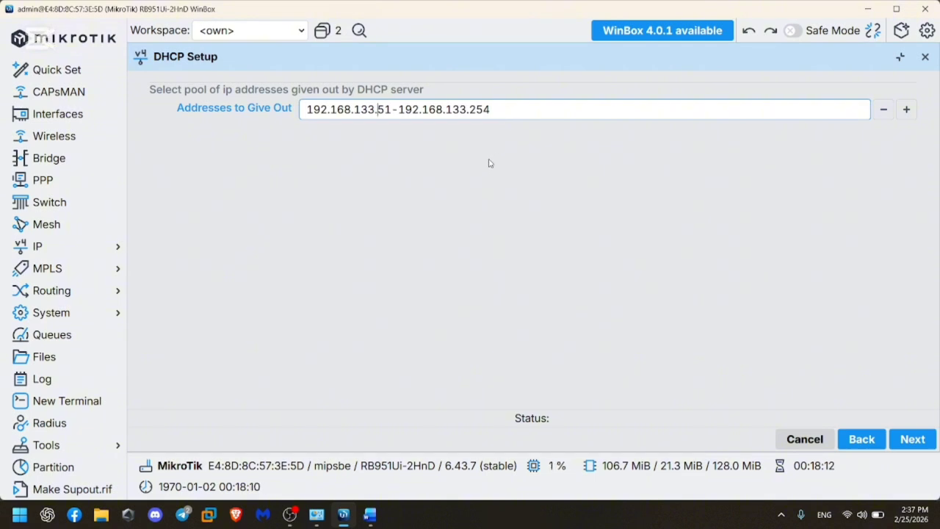
key(alt+Tab)
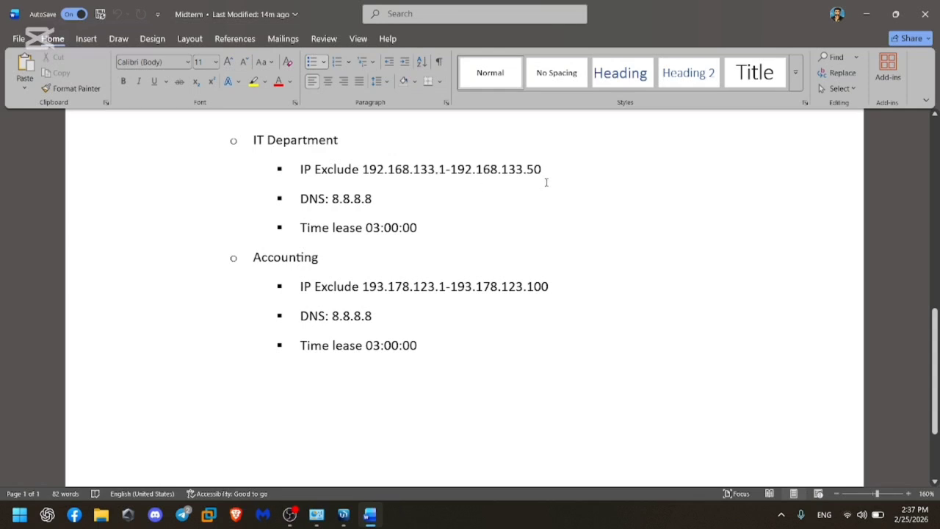
key(alt+Tab)
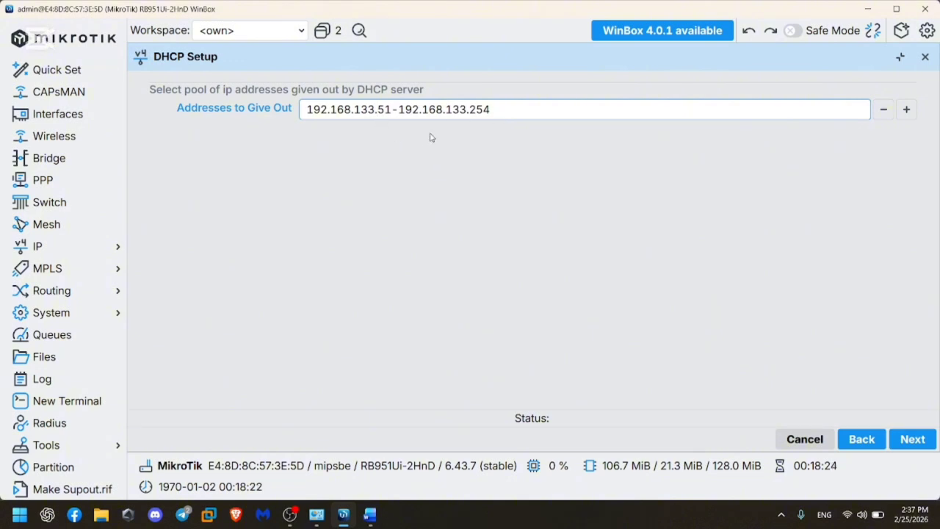
click(913, 439)
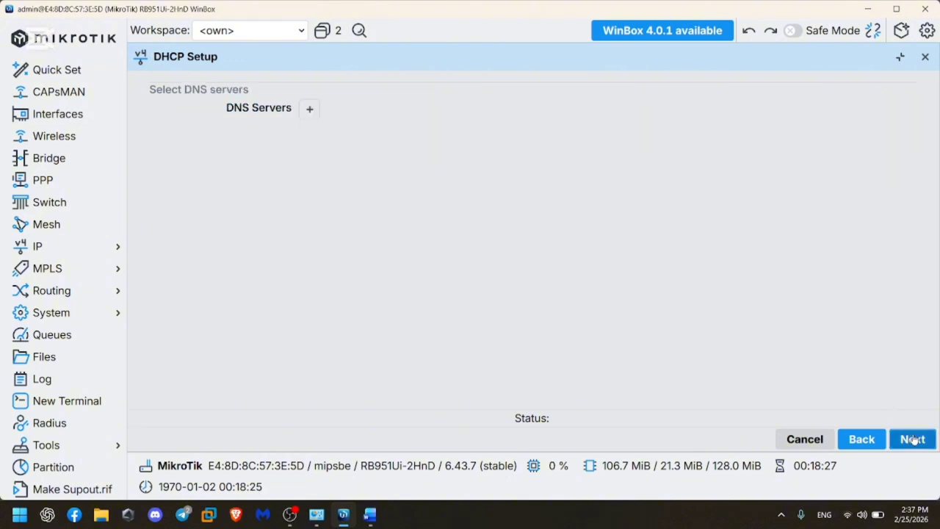
Add the DNS server 8.8.8.8, copied from the IT Department entry of the Midterm document in Word, and accept it in WinBox
click(310, 109)
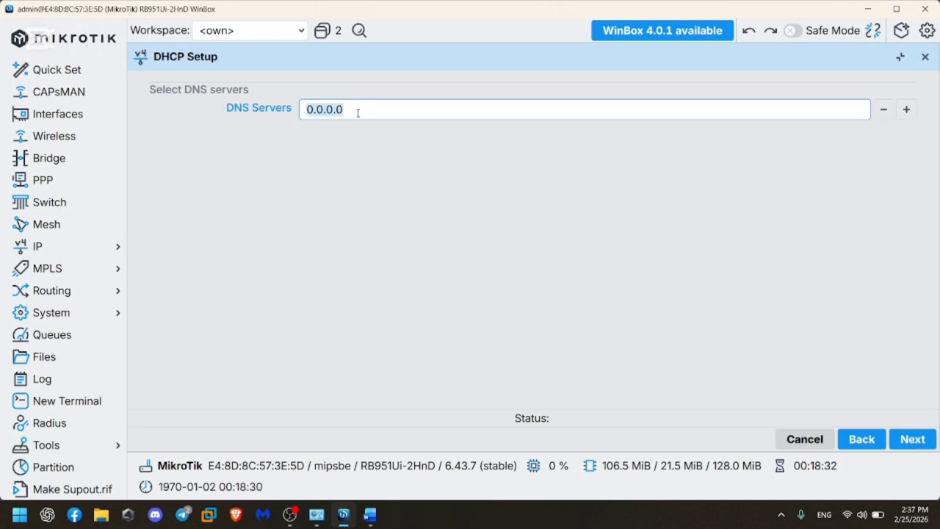
key(alt+Tab)
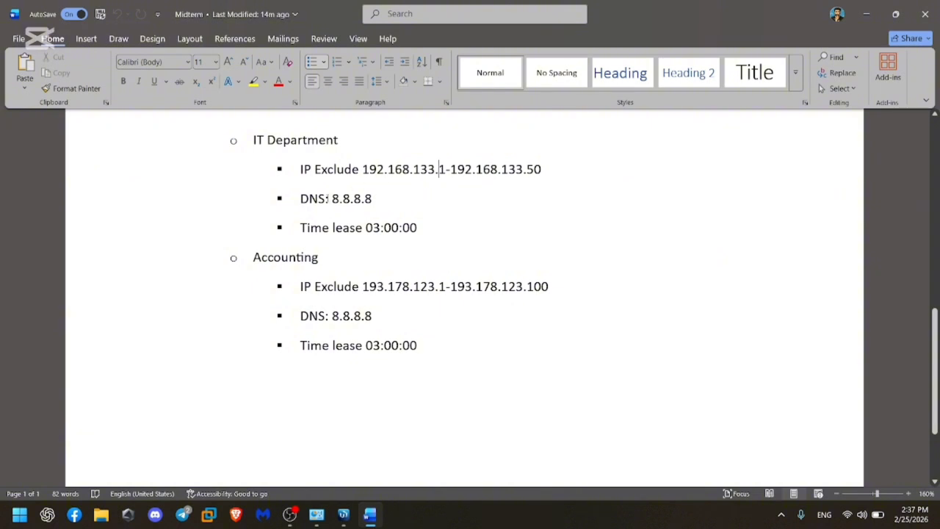
mouse_move(329, 198)
mouse_down()
mouse_move(399, 195)
mouse_move(324, 198)
mouse_move(371, 197)
mouse_move(331, 204)
mouse_up()
click(376, 195)
key(ctrl+c)
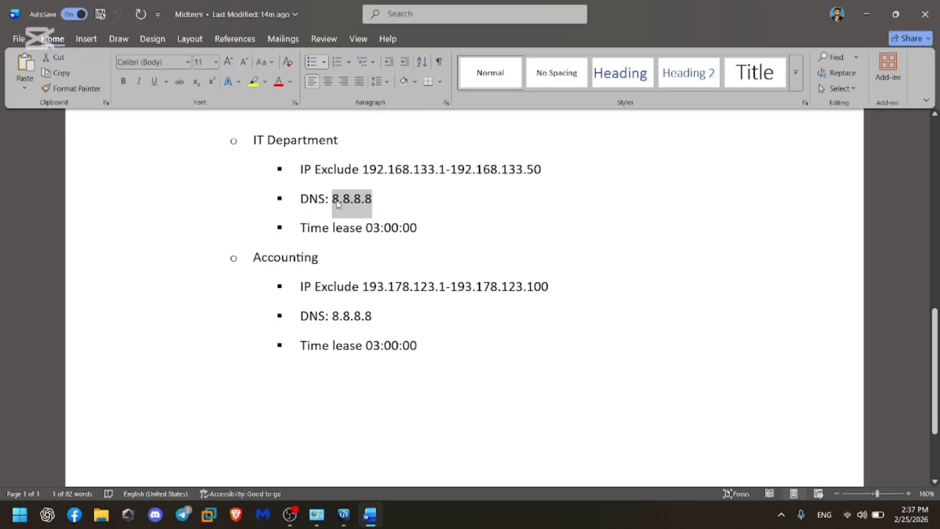
key(alt+Tab)
key(ctrl+v)
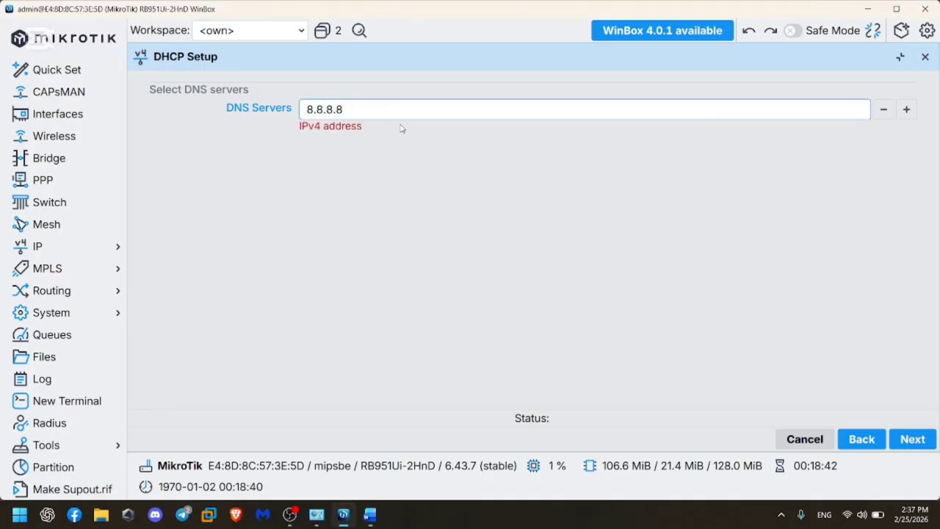
click(911, 439)
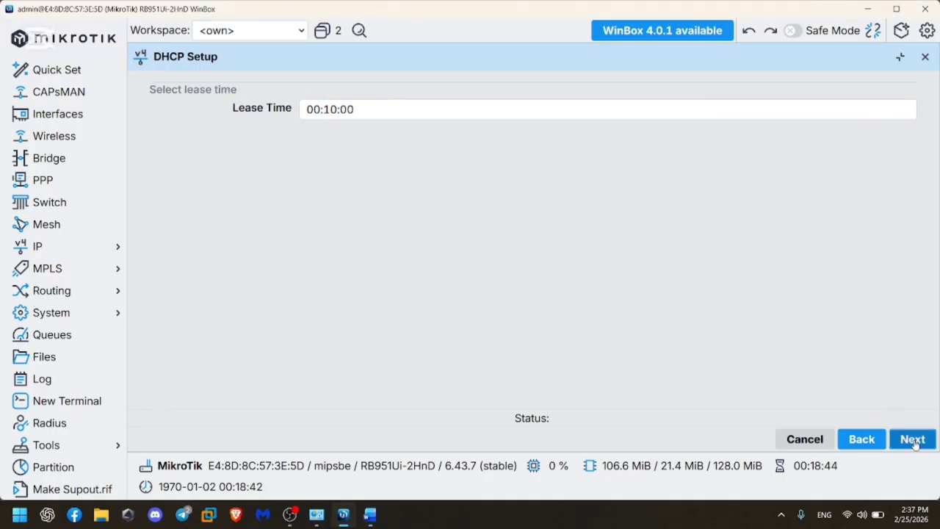
Set the lease time to 03:00:00, check it against the Midterm document in Word, and complete the IT-Department DHCP setup in WinBox
click(327, 110)
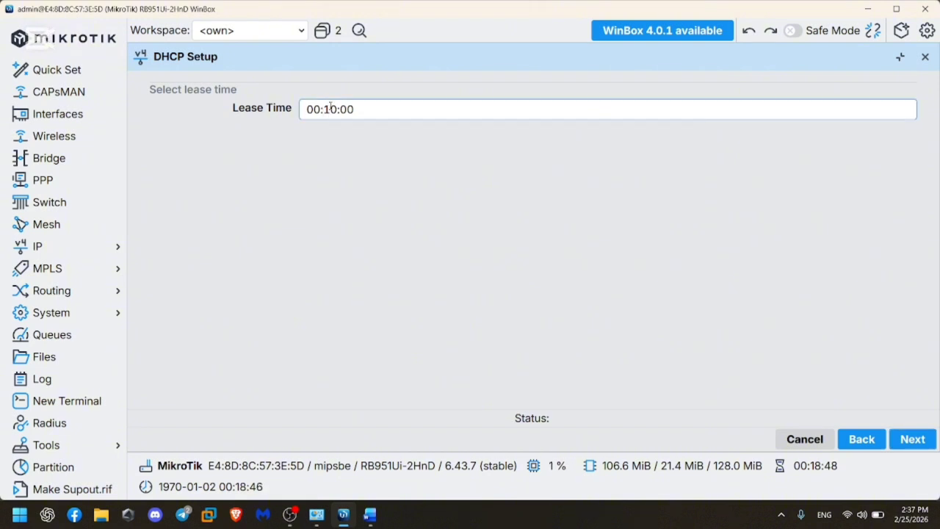
key(BackSpace)
text(00)
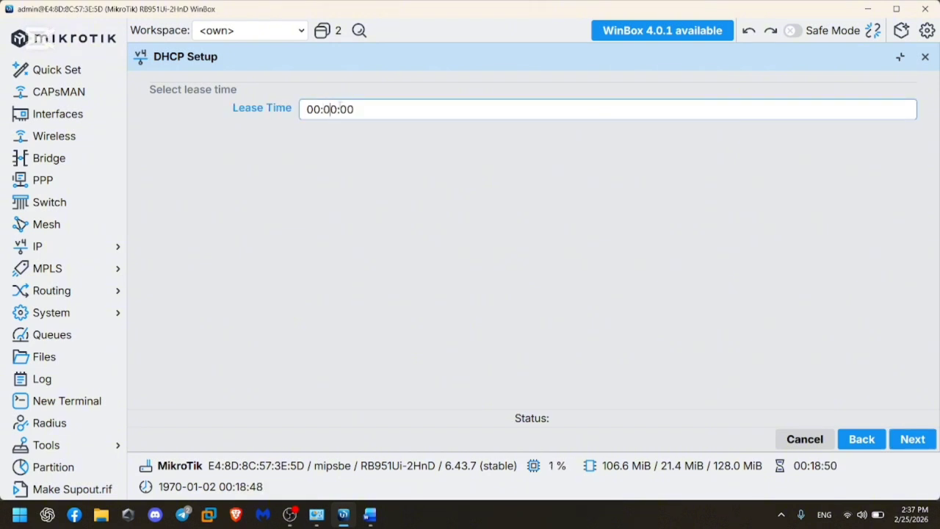
key(BackSpace)
text(3)
key(alt+Tab)
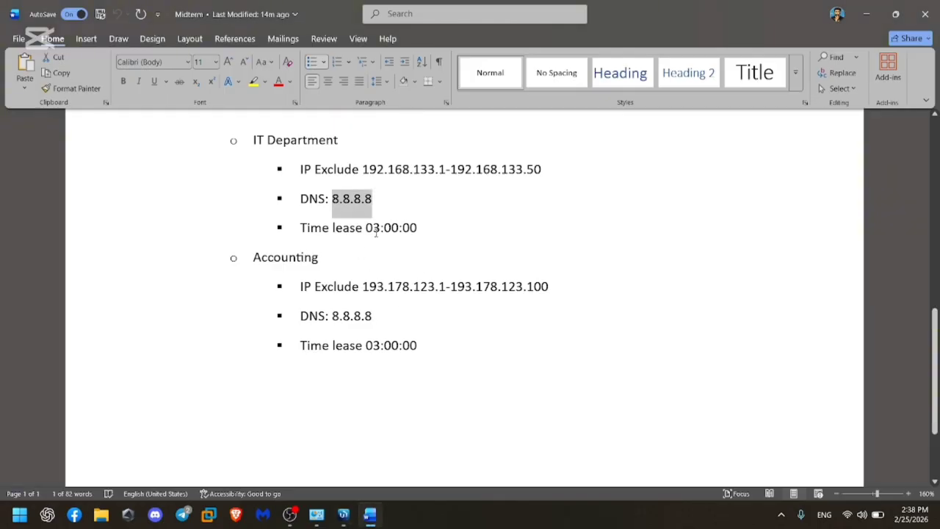
key(alt+Tab)
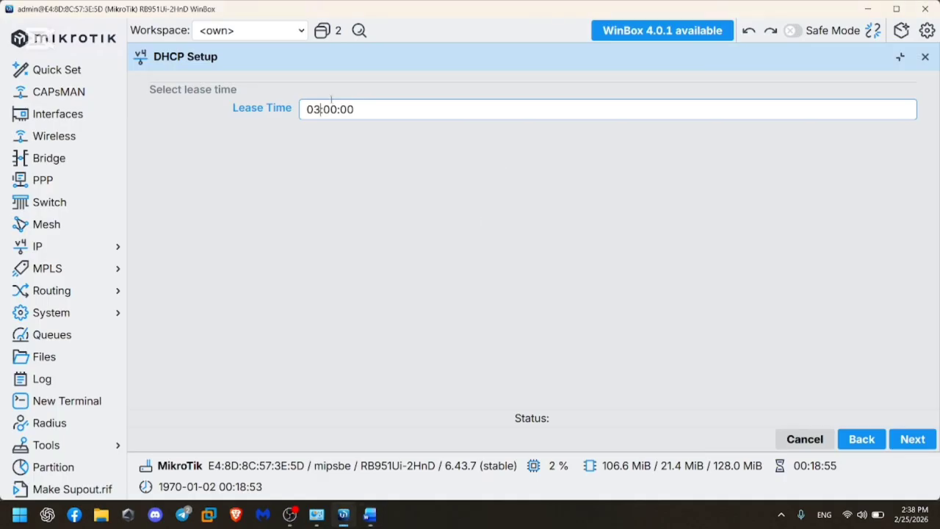
click(921, 444)
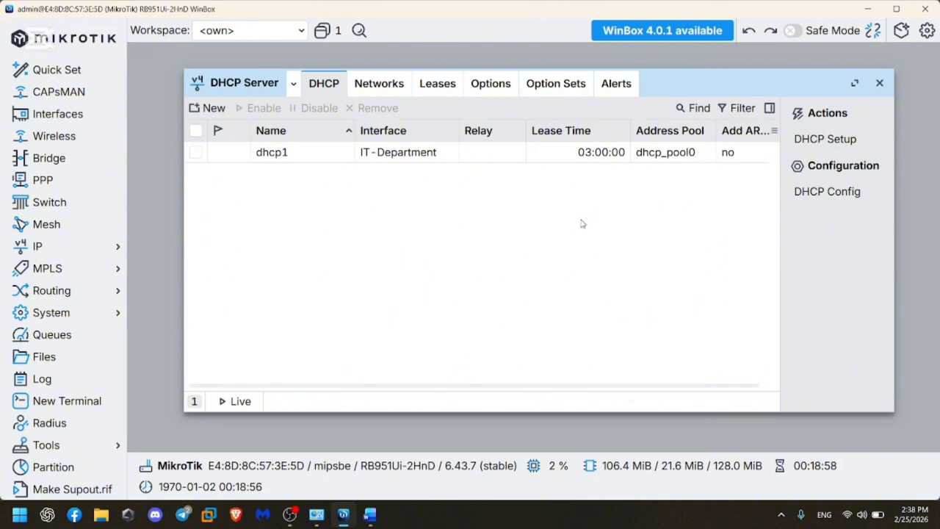
Review the settings of the IT-Department DHCP server entry and close its details
double_click(574, 155)
click(716, 56)
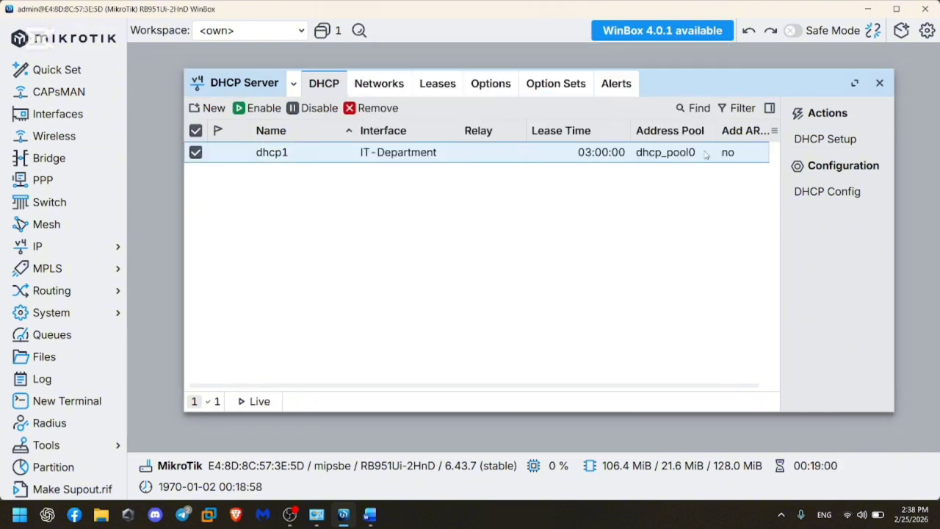
click(681, 262)
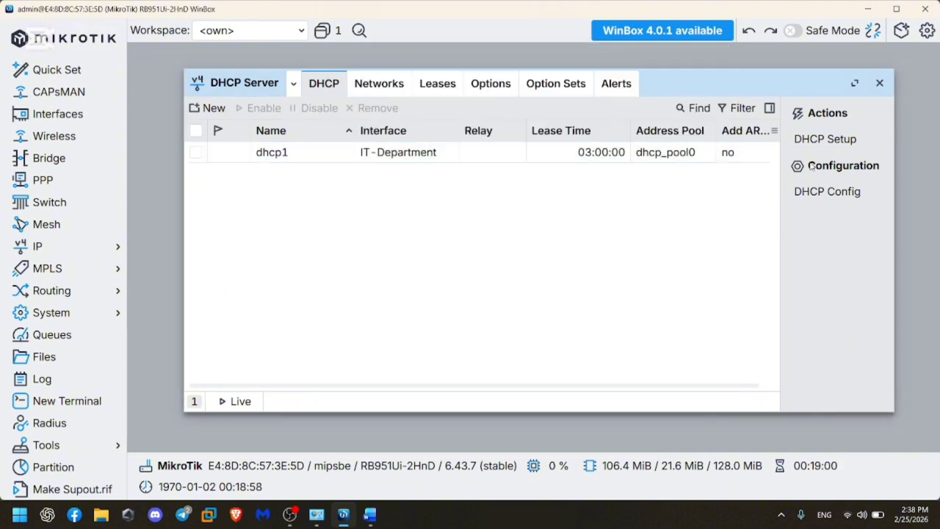
click(591, 154)
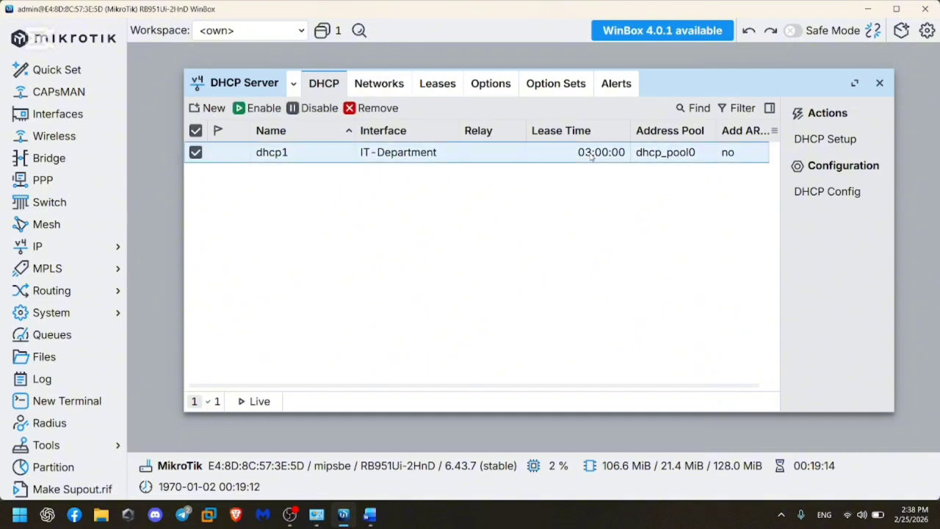
drag(694, 94, 707, 83)
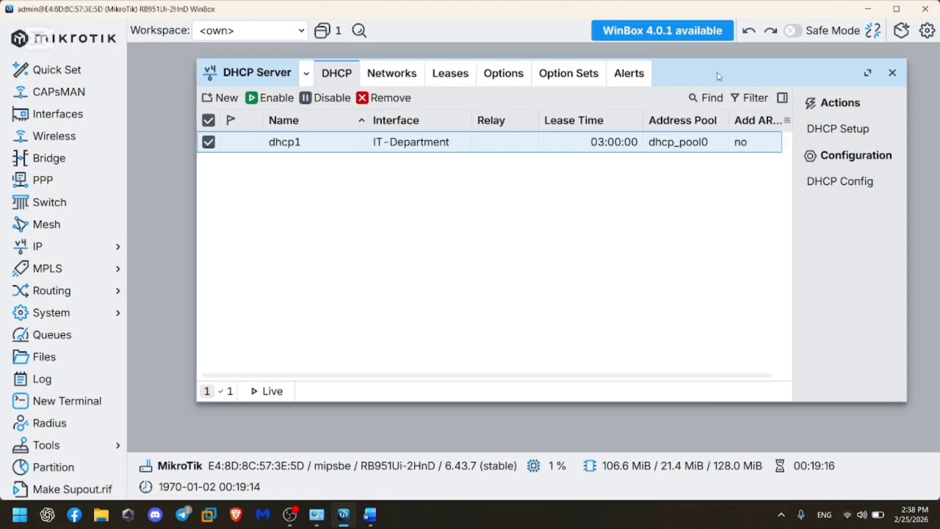
double_click(613, 141)
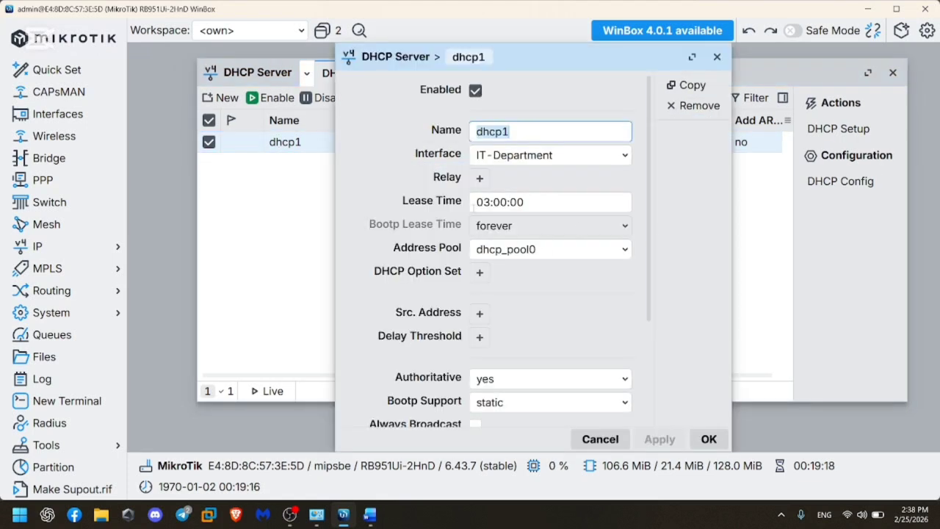
click(716, 56)
Start DHCP Setup for the Acccounting interface and accept the address space 193.178.123.0/24 and the proposed gateway
click(830, 136)
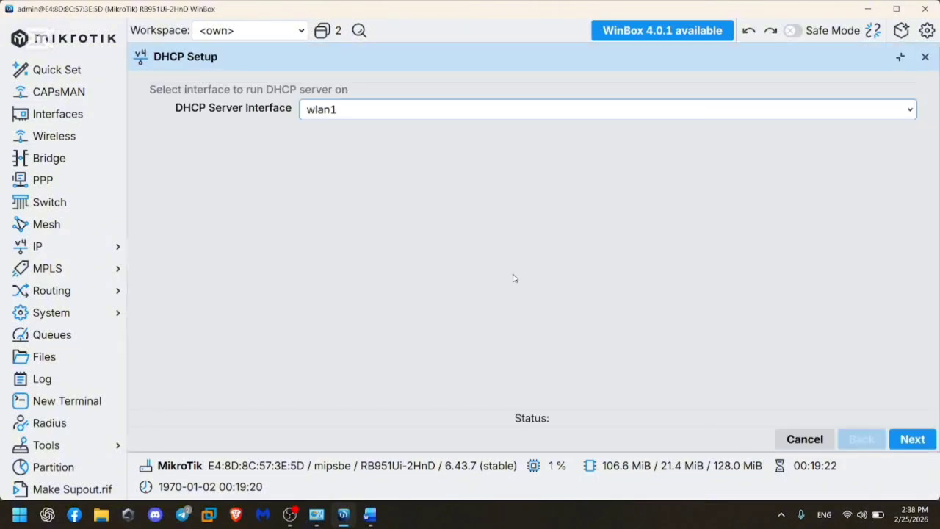
click(325, 116)
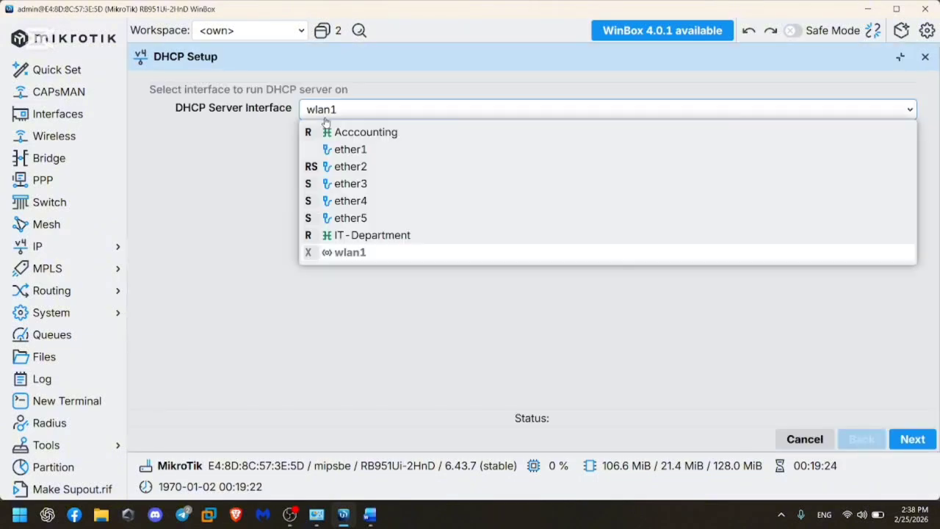
click(350, 131)
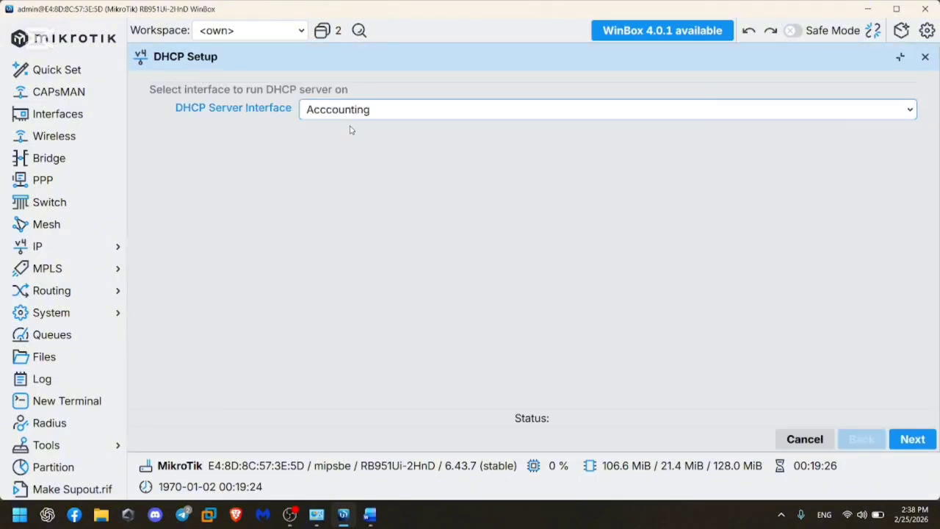
click(925, 438)
click(927, 438)
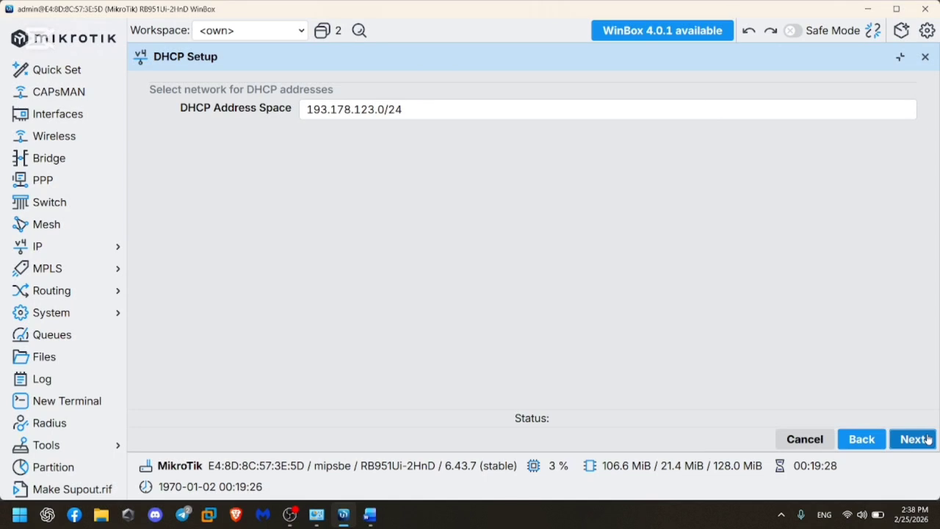
click(927, 438)
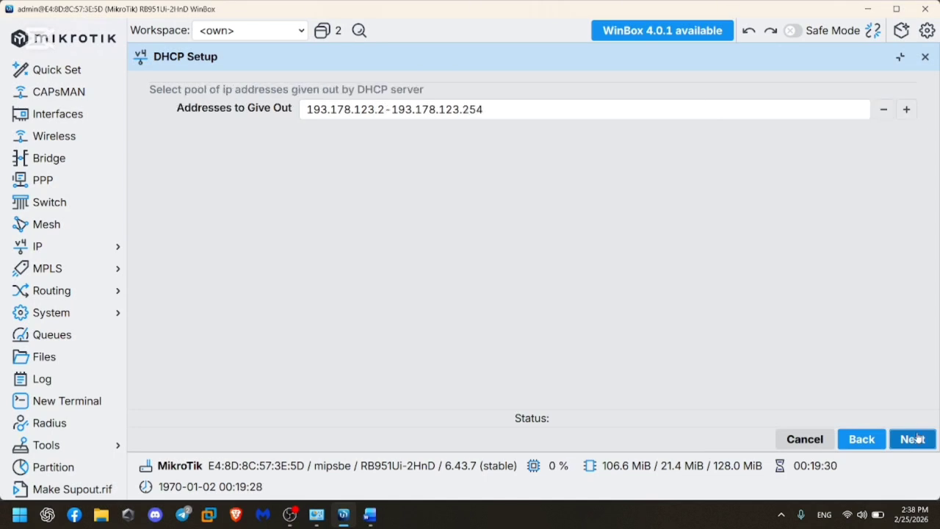
Check the Accounting IP exclusion range in the Midterm document in Word, and start the address pool at 193.178.123.101 in WinBox
click(384, 110)
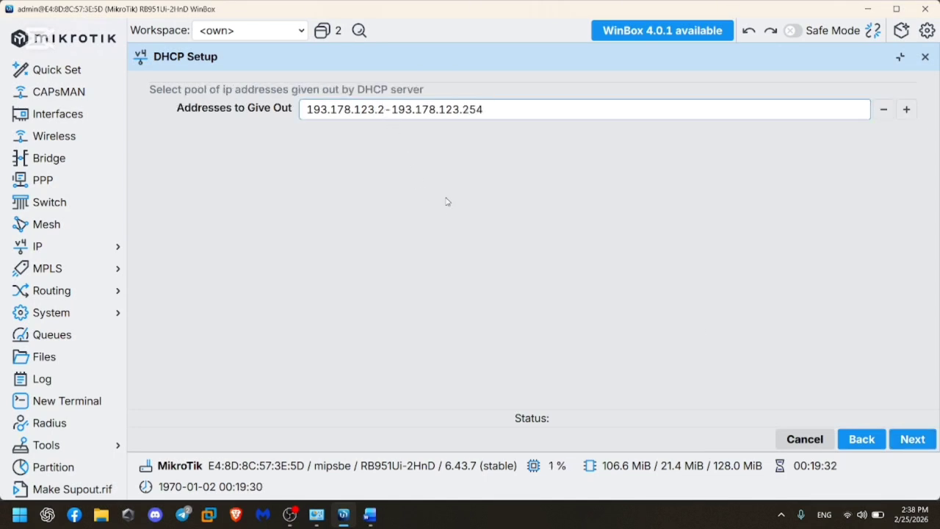
key(alt+Tab)
scroll(452, 328, down, 1)
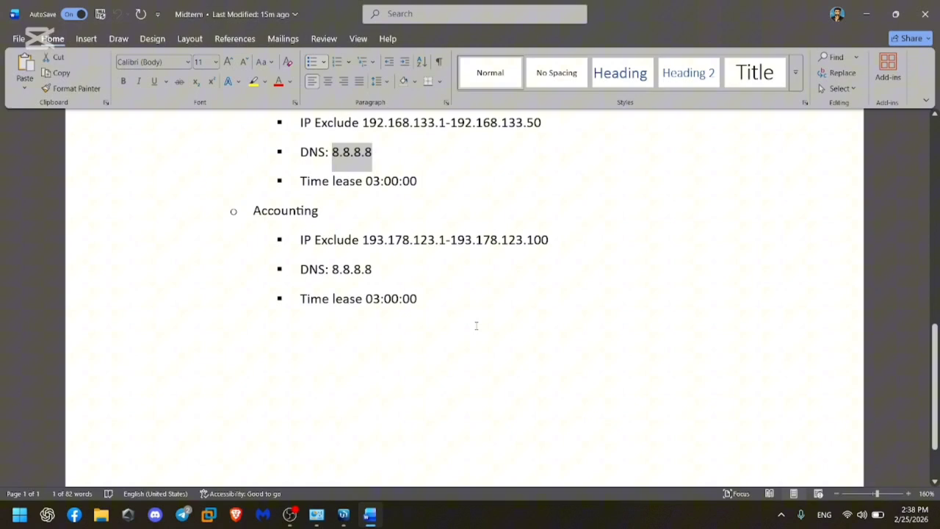
click(518, 321)
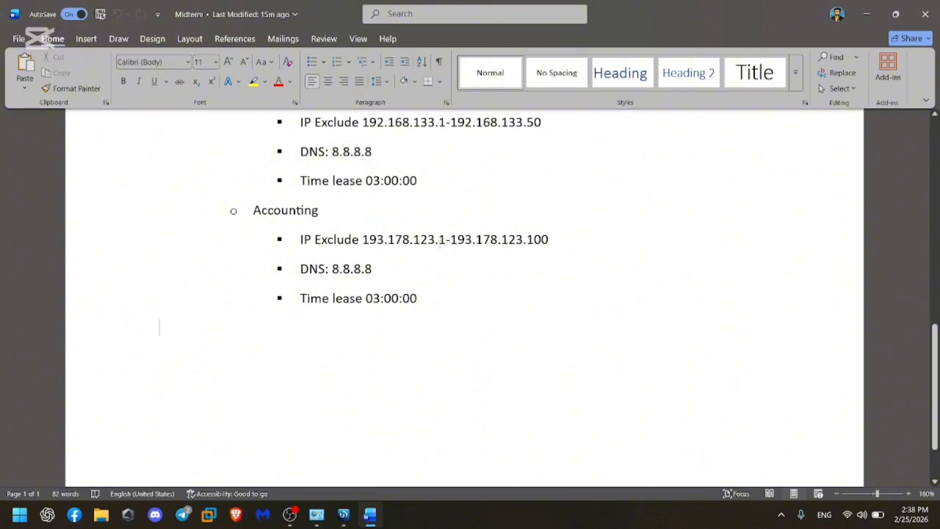
key(alt+Tab)
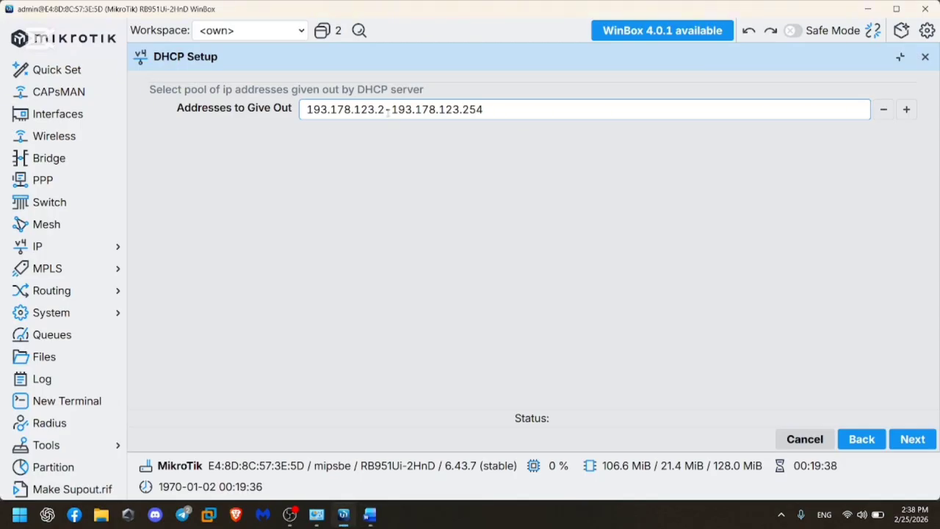
key(BackSpace)
text(101)
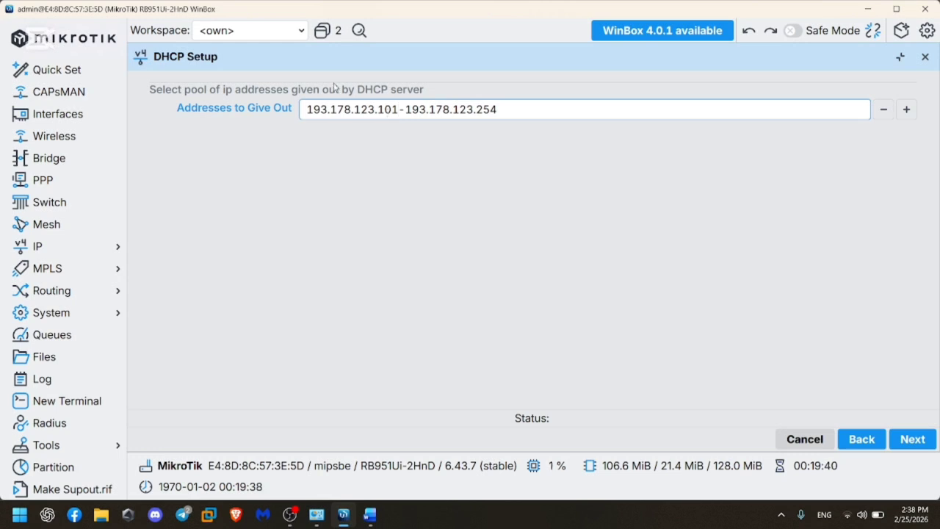
Recheck the Accounting exclusion range in the Word document and accept the pool 193.178.123.101-193.178.123.254 in the WinBox DHCP setup
key(alt+Tab)
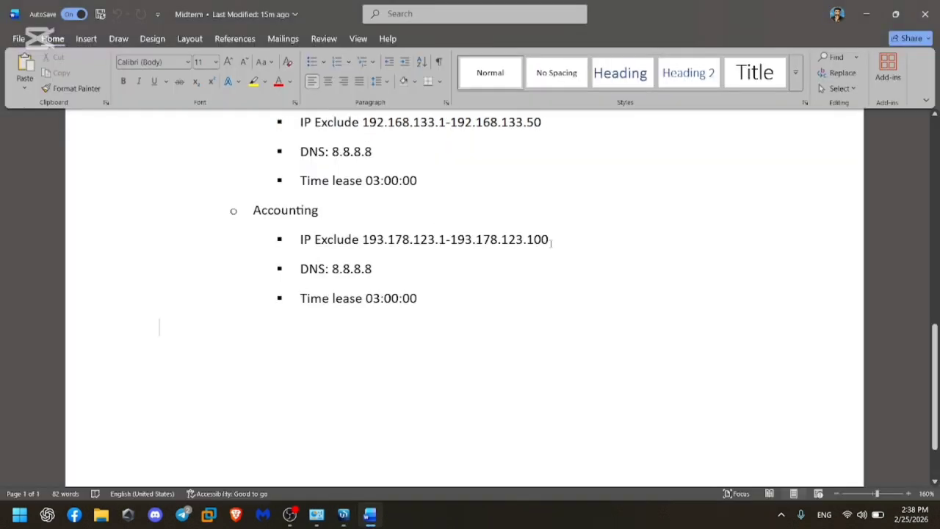
scroll(553, 242, down, 1)
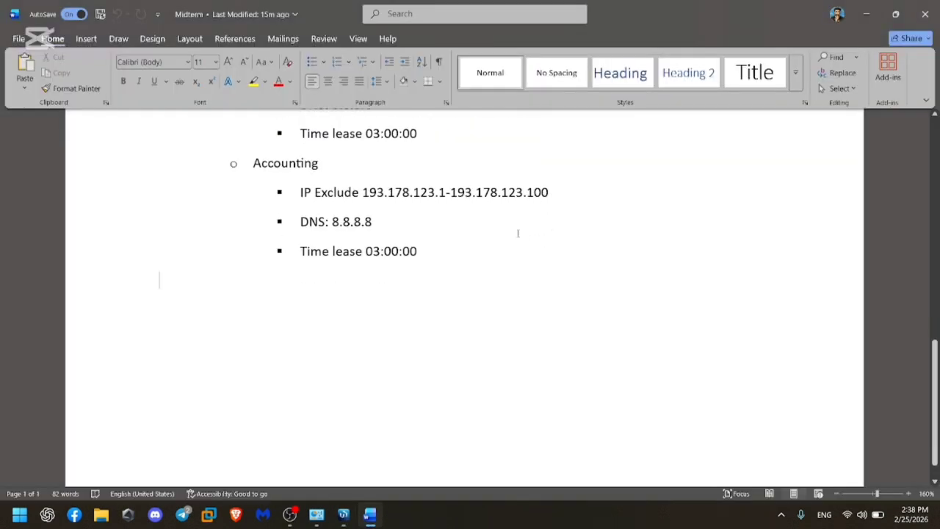
click(439, 194)
click(400, 202)
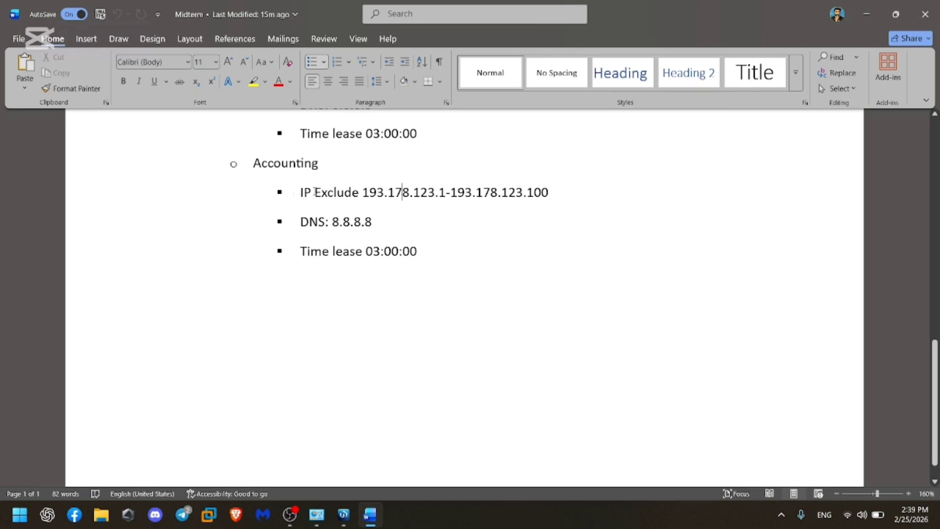
click(421, 208)
key(alt+Tab)
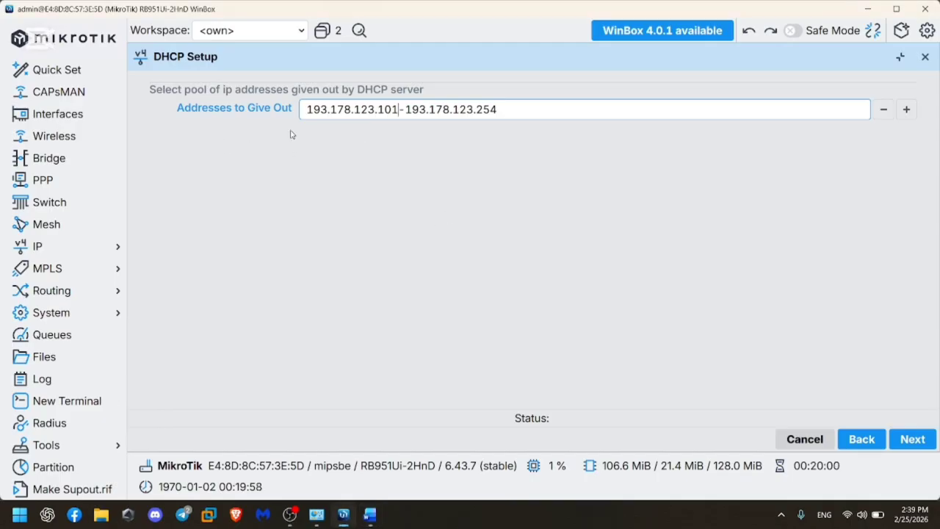
click(399, 113)
click(910, 439)
Set the DNS server for the Acccounting DHCP setup to 8.8.8.8 and accept it
click(313, 107)
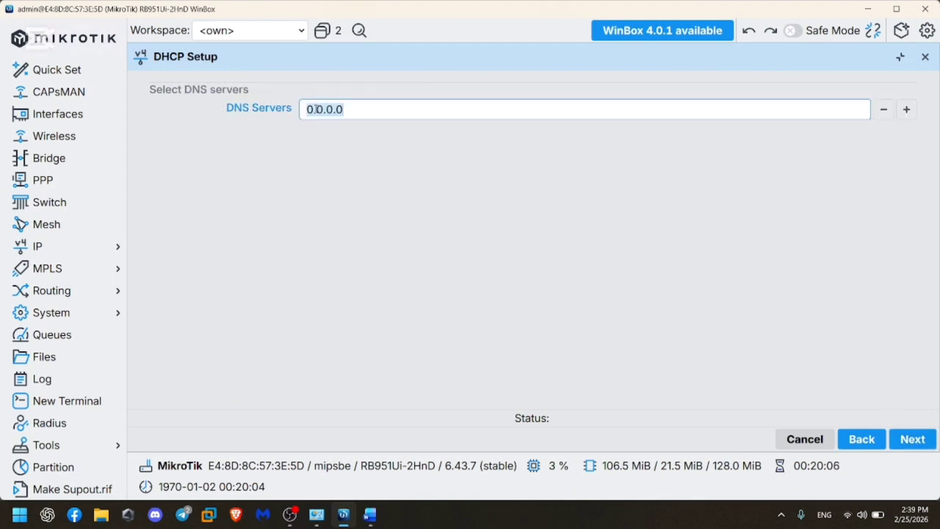
text(8.8.8.8)
click(913, 440)
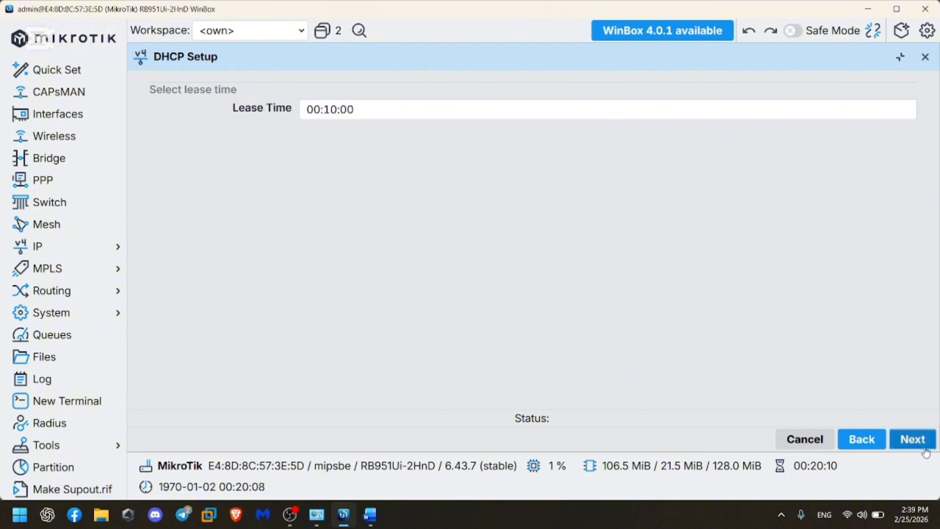
Set the lease time to 03:00:00, complete the Acccounting DHCP setup and close the DHCP Server window
click(333, 110)
key(BackSpace)
text(00)
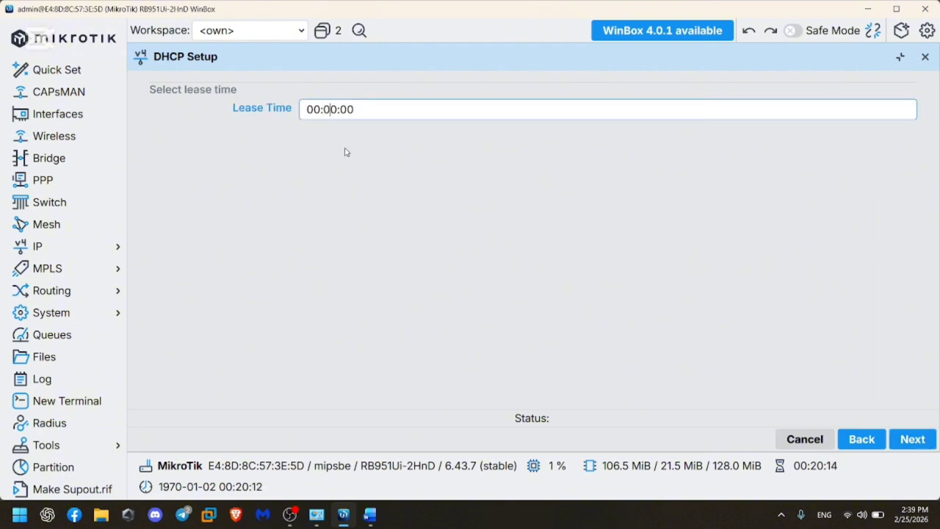
key(Left)
key(Left)
key(BackSpace)
text(3)
click(930, 440)
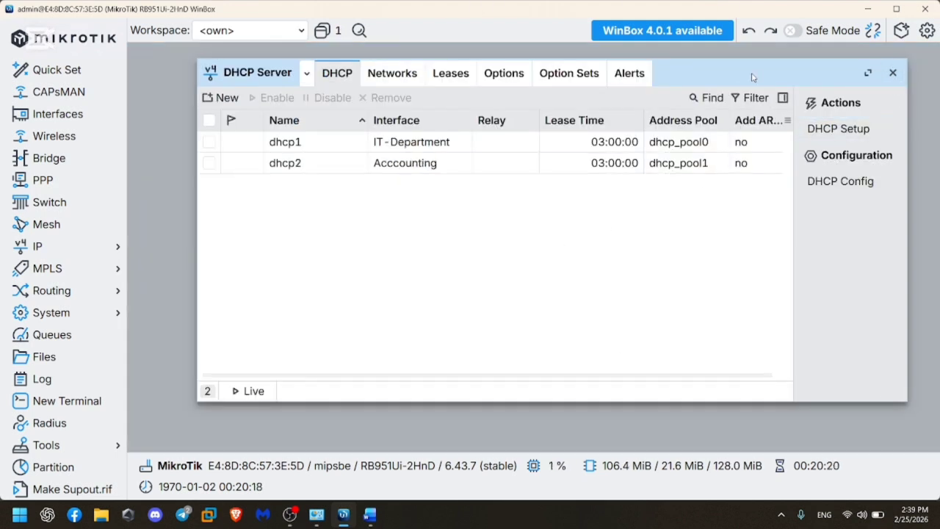
drag(754, 75, 736, 83)
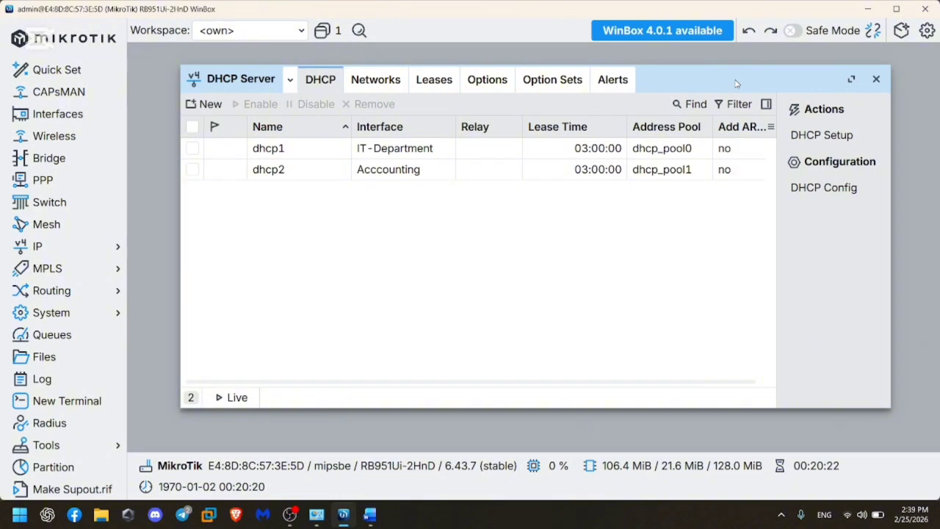
click(875, 78)
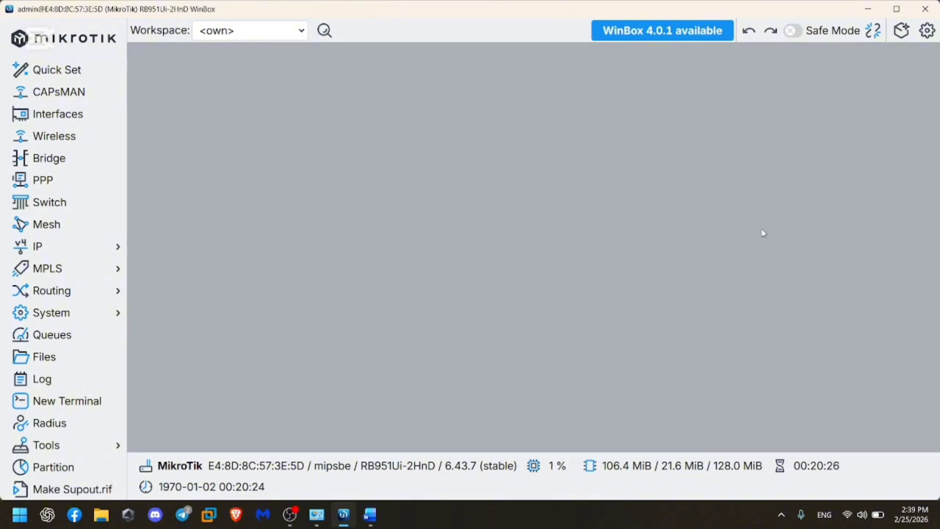
Open the Windows Network Connections with ncpa.cpl and disable the Wi-Fi 2 adapter
key(super+r)
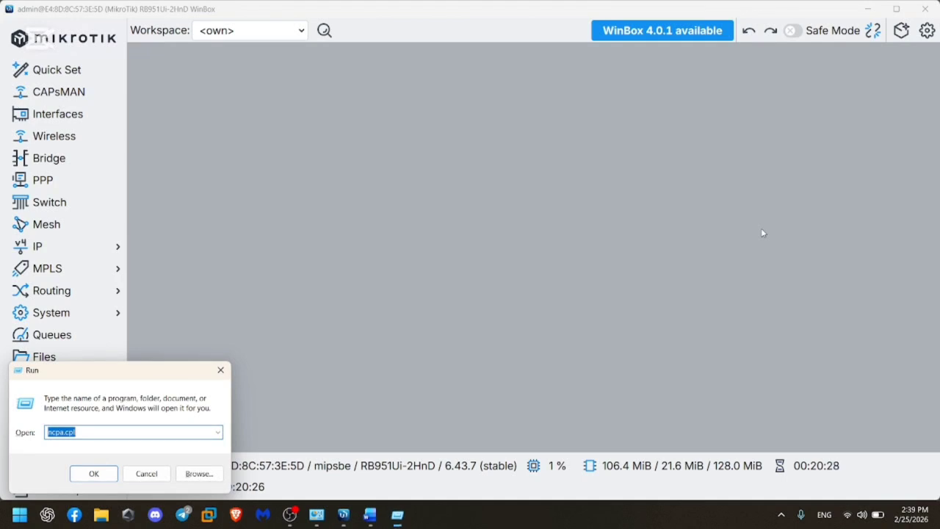
key(Return)
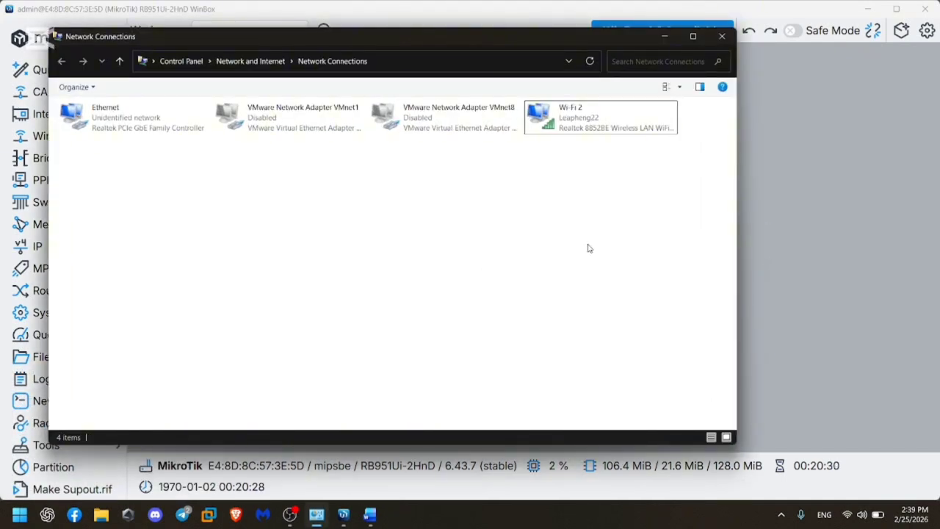
click(610, 129)
right_click(610, 129)
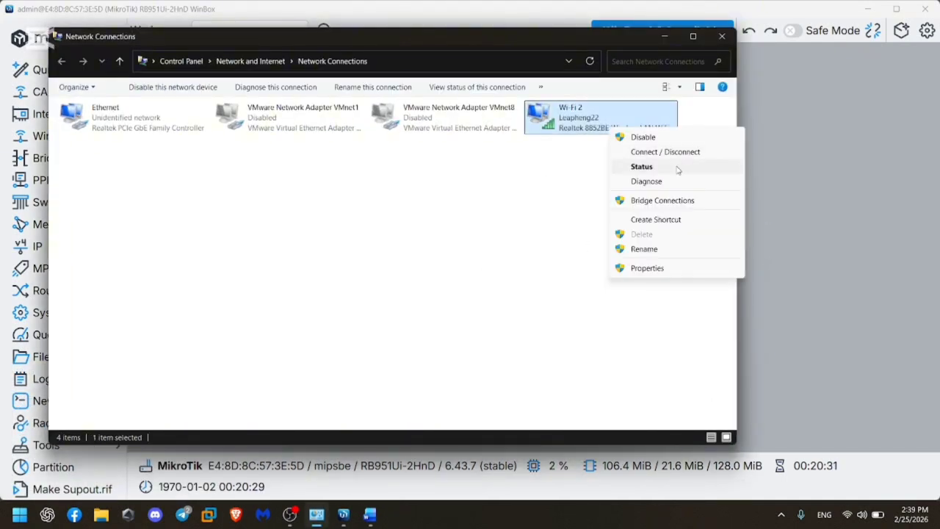
click(650, 137)
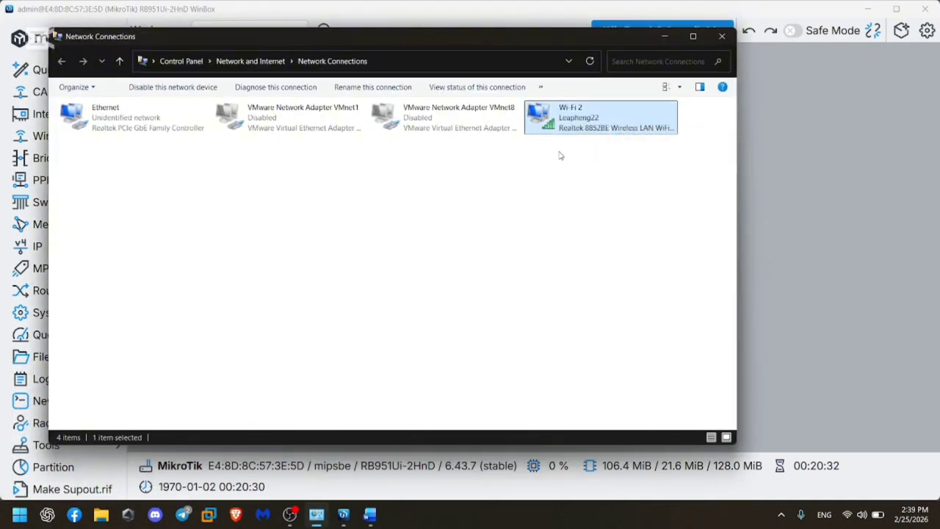
Examine the status and connection details of the Ethernet adapter, and close both dialogs
right_click(151, 124)
click(183, 147)
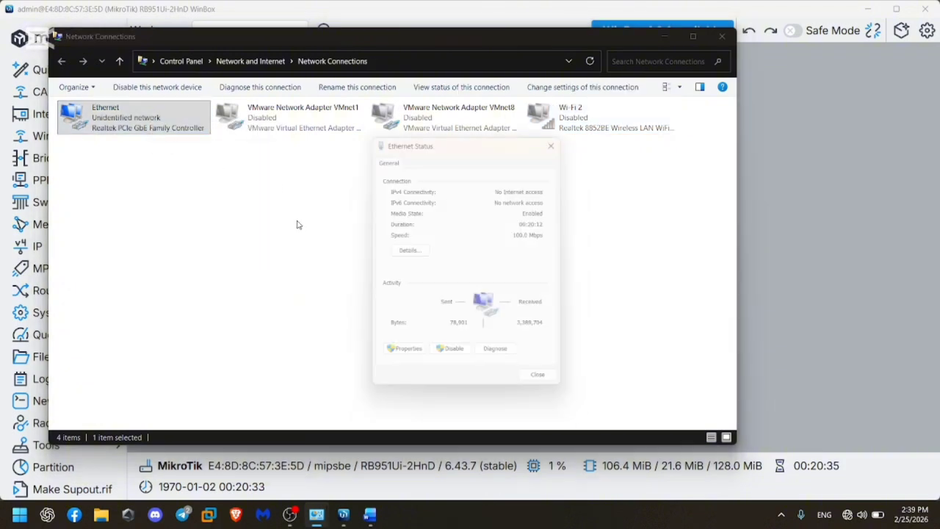
click(411, 254)
drag(509, 163, 424, 144)
click(513, 132)
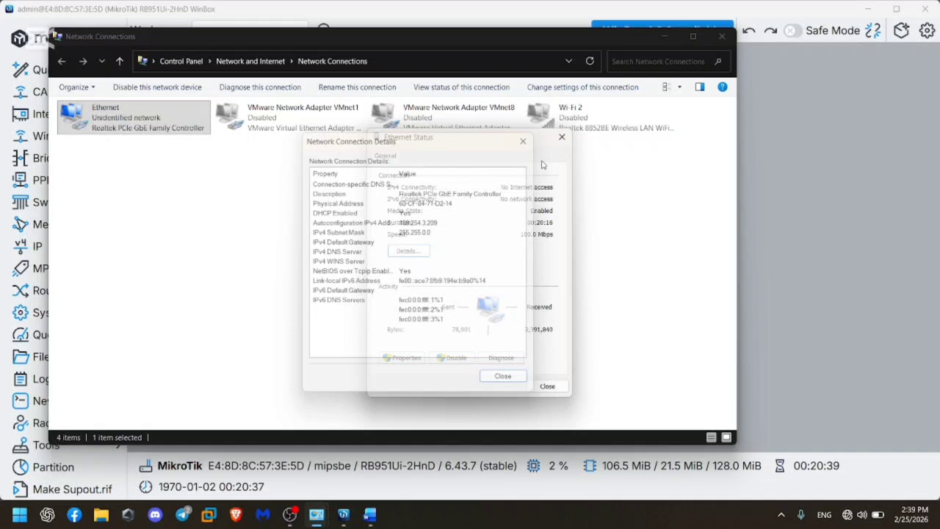
key(Escape)
click(579, 254)
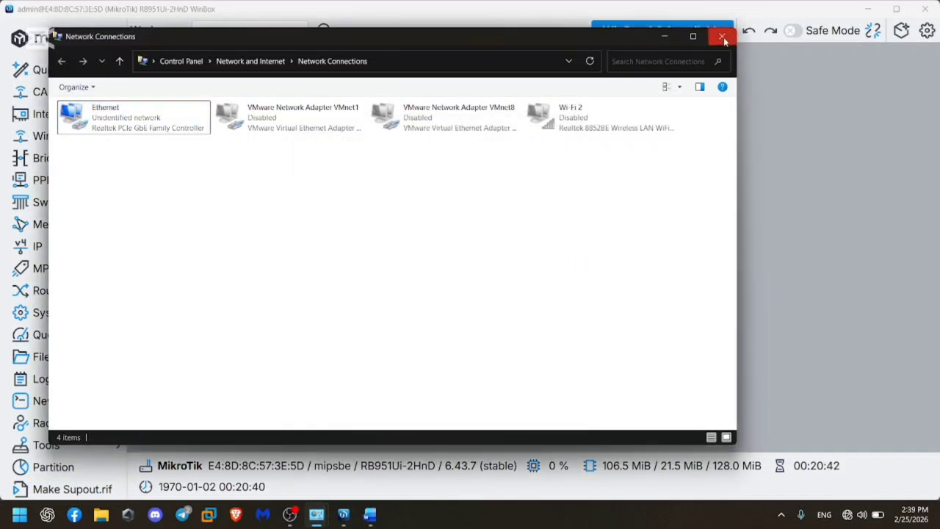
Open Command Prompt and run ipconfig to check the Ethernet adapter's IP configuration
key(super)
text(cmd)
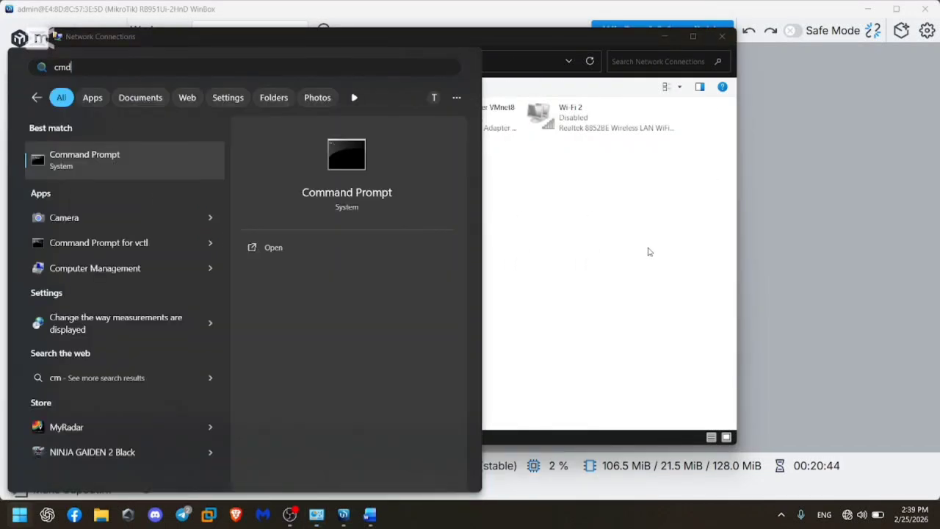
key(Return)
text(i)
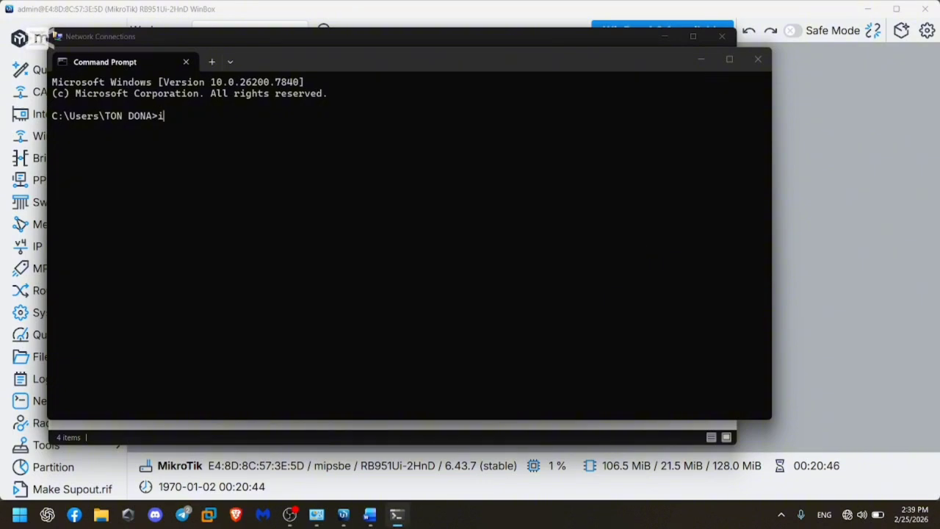
text(pconfig)
key(BackSpace)
key(BackSpace)
key(BackSpace)
key(BackSpace)
text(nf)
key(Return)
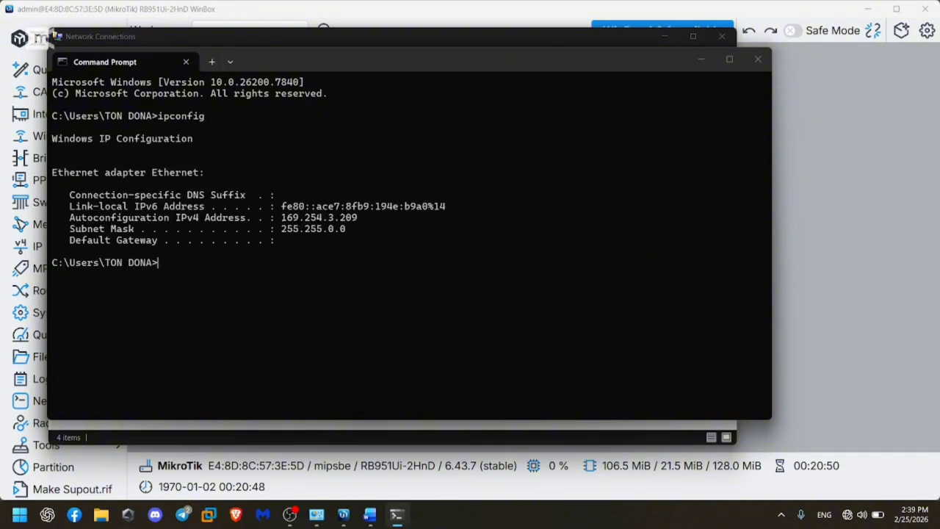
Release the computer's current IP configuration with ipconfig /release
key(Up)
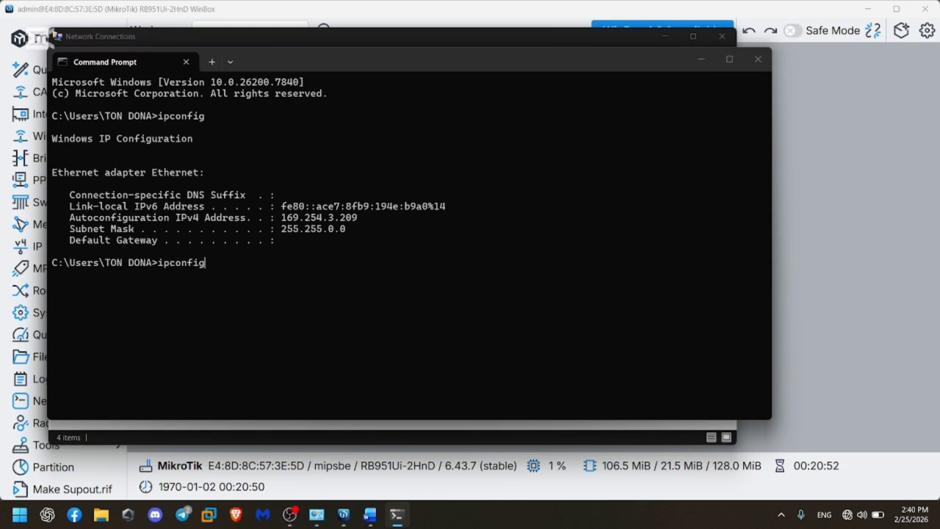
text(/)
text(er)
key(BackSpace)
key(BackSpace)
text(releae)
text(e)
key(Return)
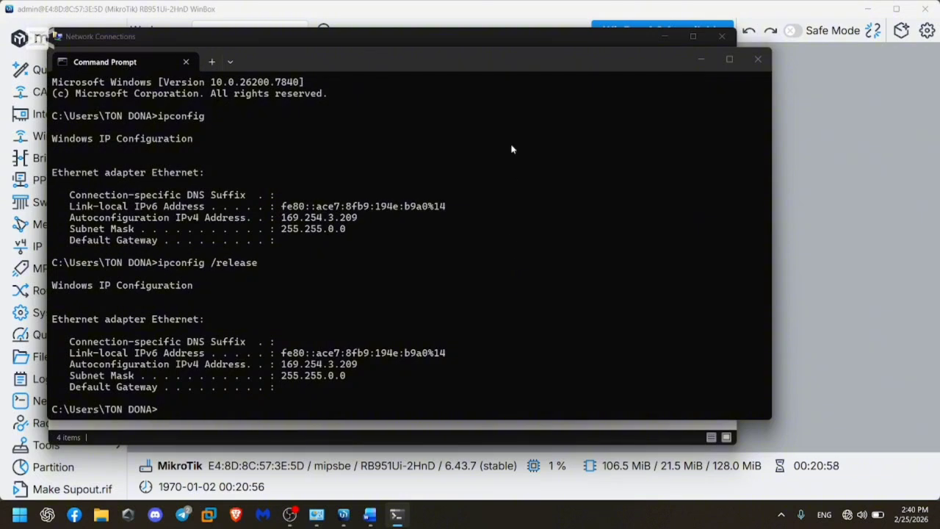
Request a new DHCP address for the computer with ipconfig /renew
drag(456, 54, 451, 29)
key(Up)
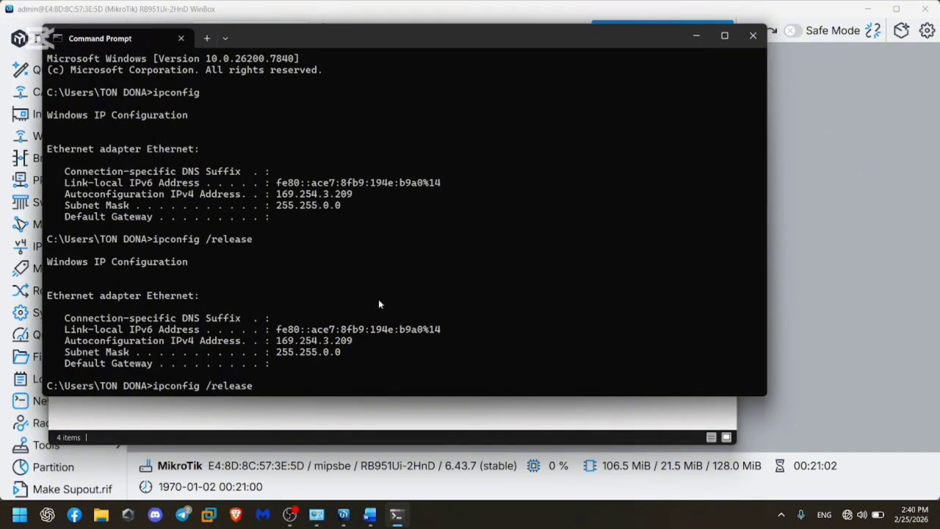
key(BackSpace)
key(BackSpace)
key(BackSpace)
key(BackSpace)
key(BackSpace)
key(BackSpace)
text(renew)
key(Return)
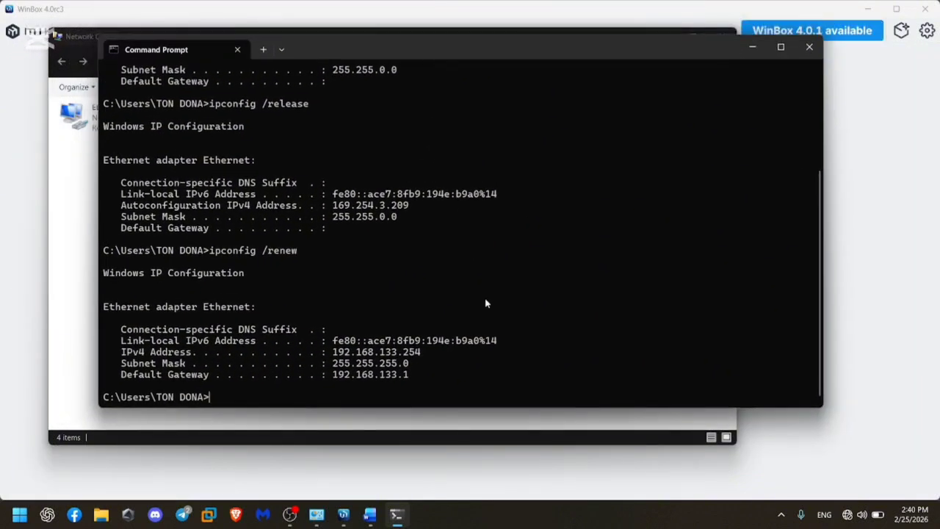
Highlight the renewed IPv4 address in the Command Prompt output and close the Network Connections window
drag(379, 48, 369, 51)
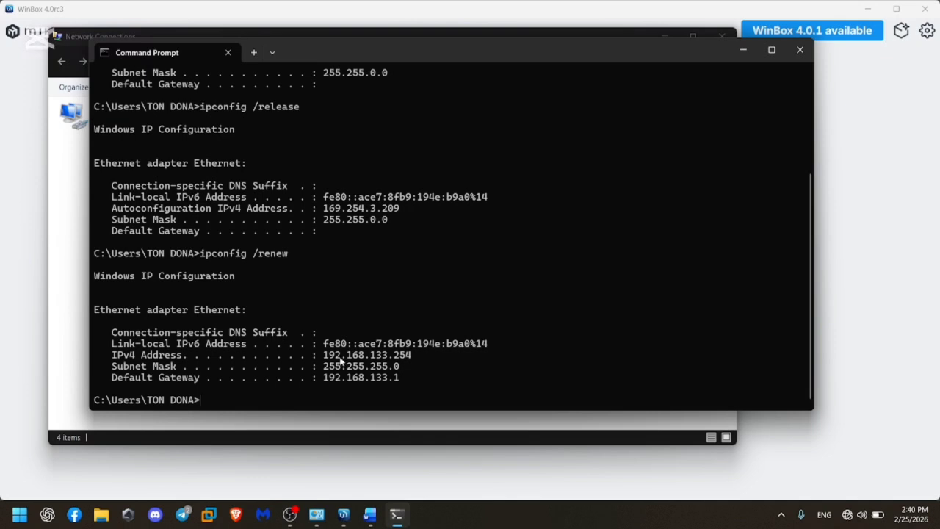
drag(324, 357, 417, 356)
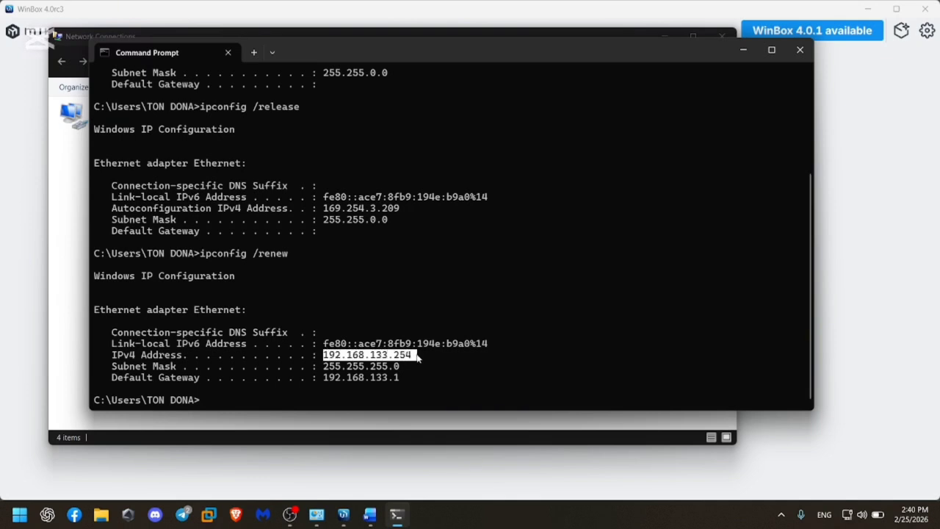
drag(416, 53, 389, 76)
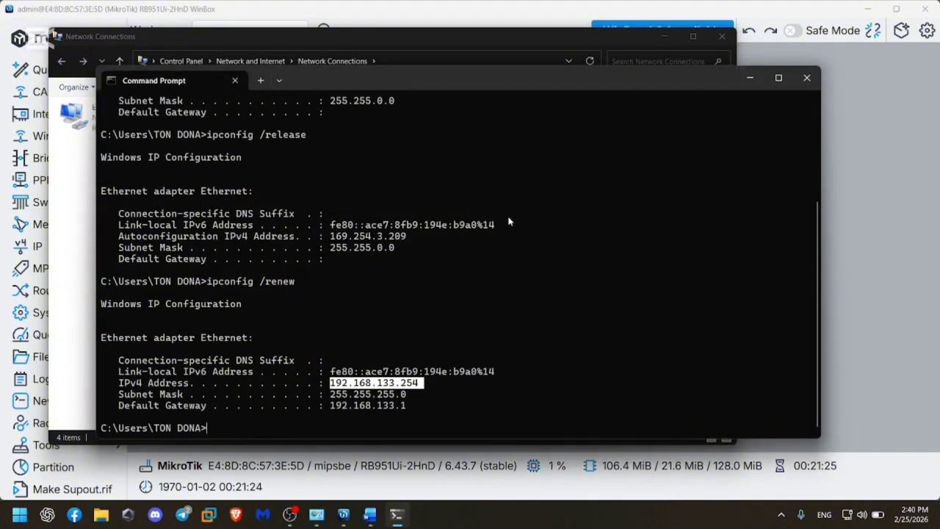
drag(763, 81, 701, 126)
click(724, 34)
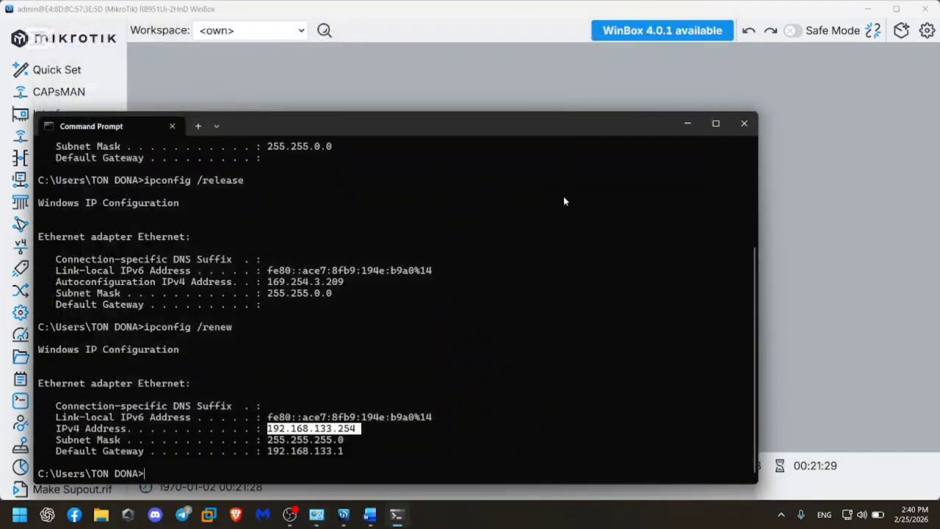
Return to WinBox and open the router's IP address list to compare the bridge addresses
drag(450, 118, 767, 114)
click(37, 246)
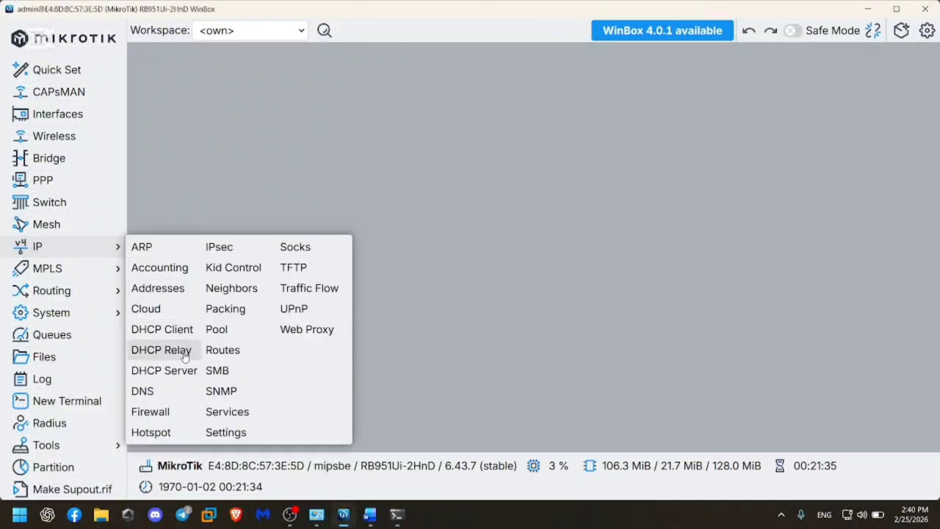
click(157, 288)
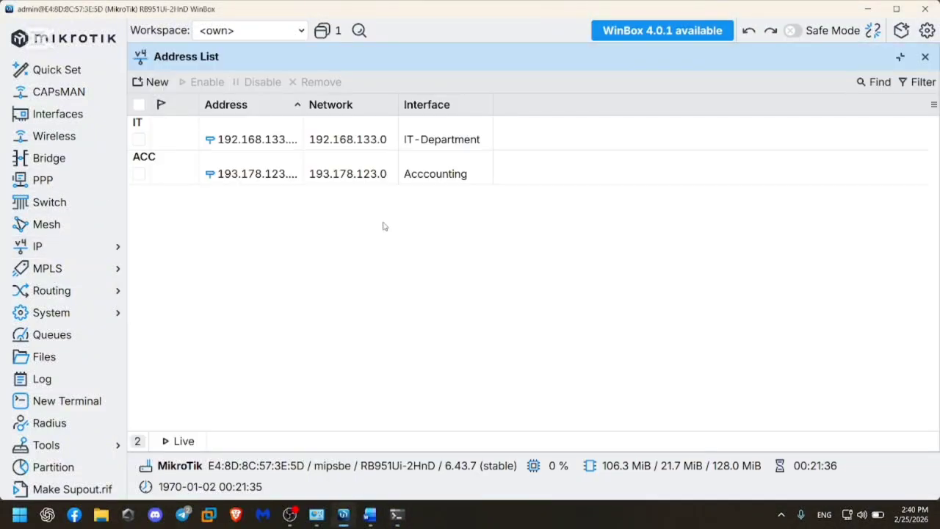
Open the IT-Department address entry in the address list and compare it with the renewed IP configuration in Command Prompt
double_click(351, 143)
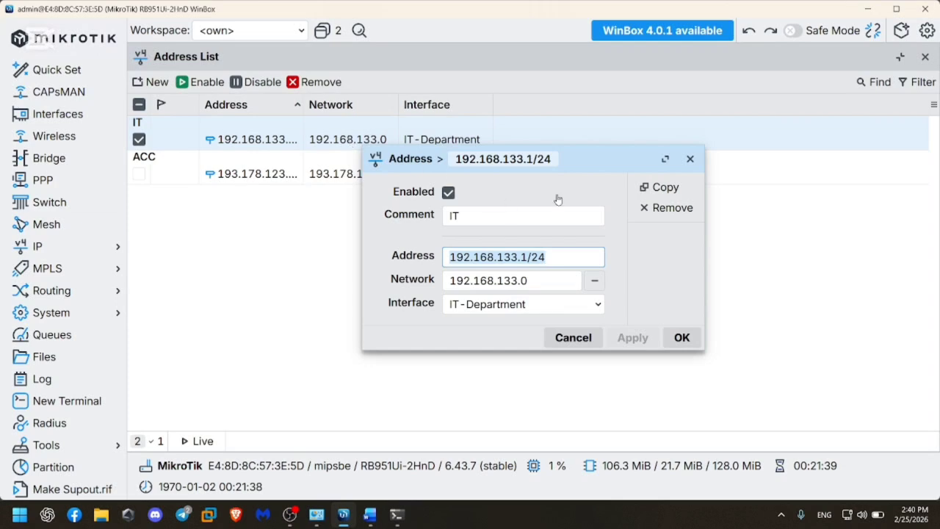
drag(586, 155, 354, 94)
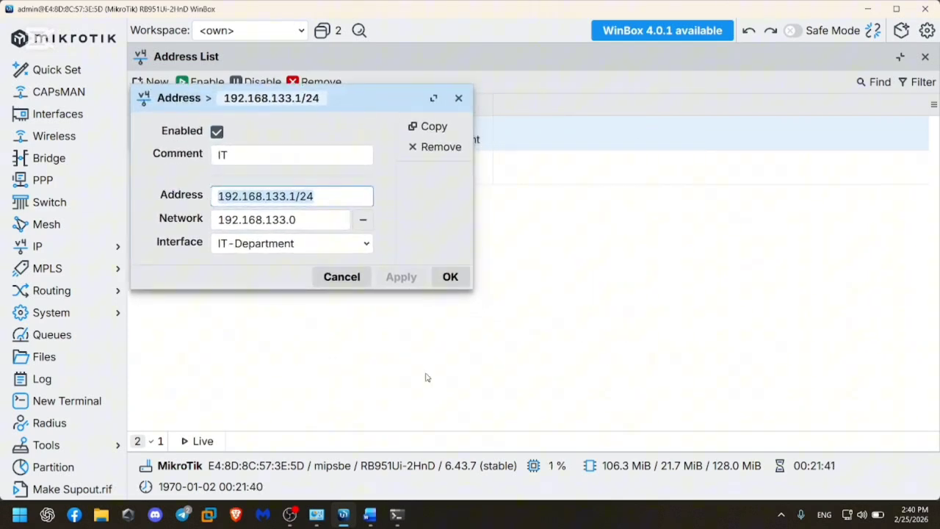
click(397, 516)
drag(611, 120, 752, 53)
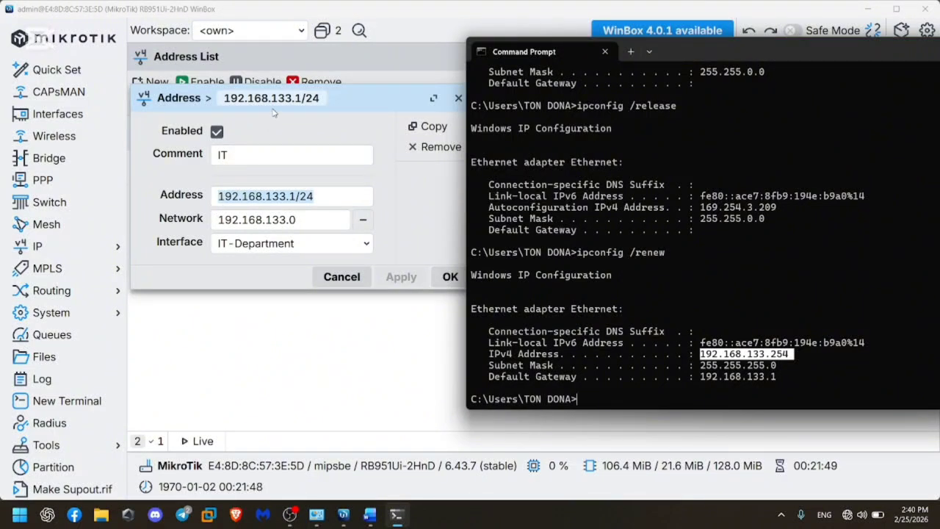
click(375, 98)
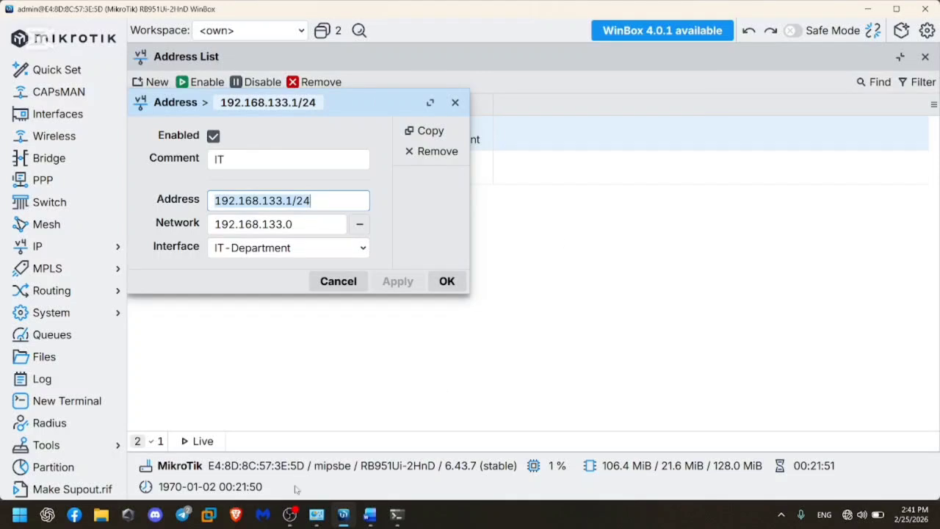
Bring Command Prompt back beside the IT address entry, highlight the renewed IPv4 address, and close Command Prompt
click(396, 514)
drag(780, 58, 712, 38)
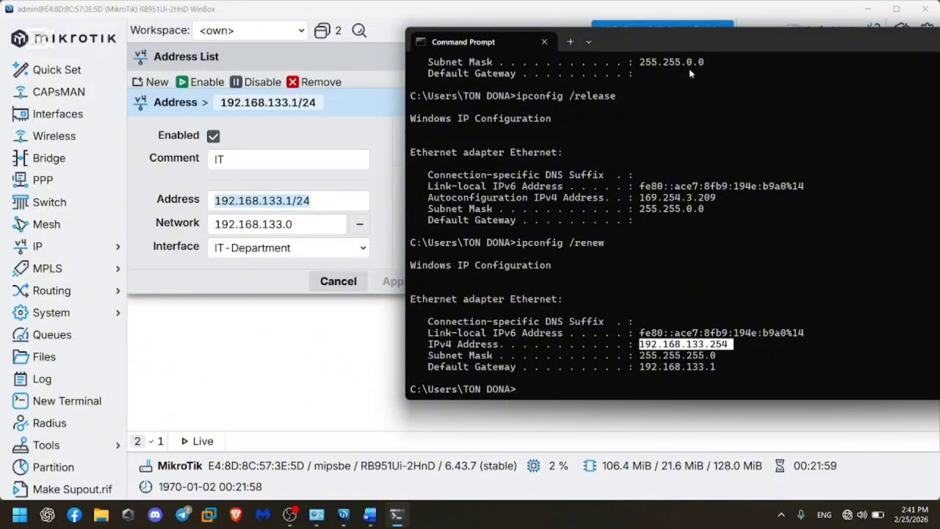
mouse_move(708, 38)
mouse_down()
mouse_move(665, 29)
mouse_move(697, 23)
mouse_up()
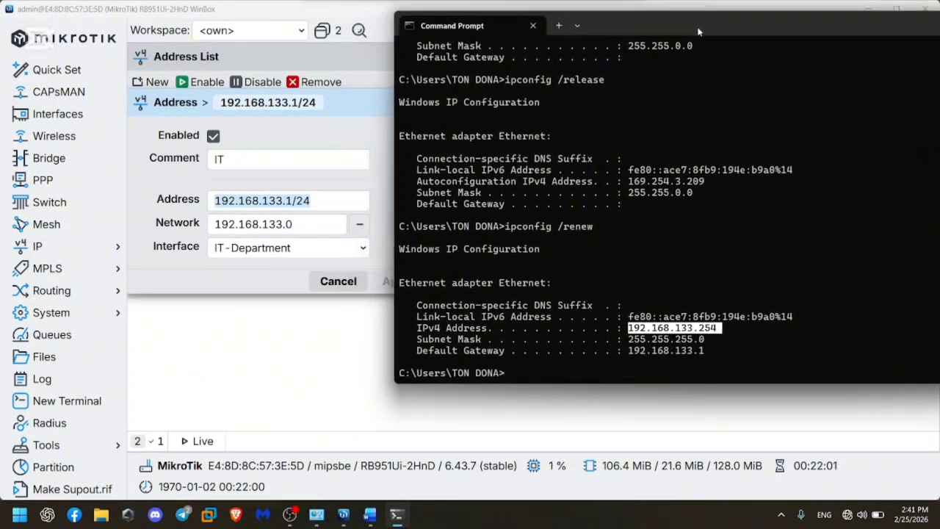
drag(633, 329, 723, 334)
drag(751, 34, 443, 112)
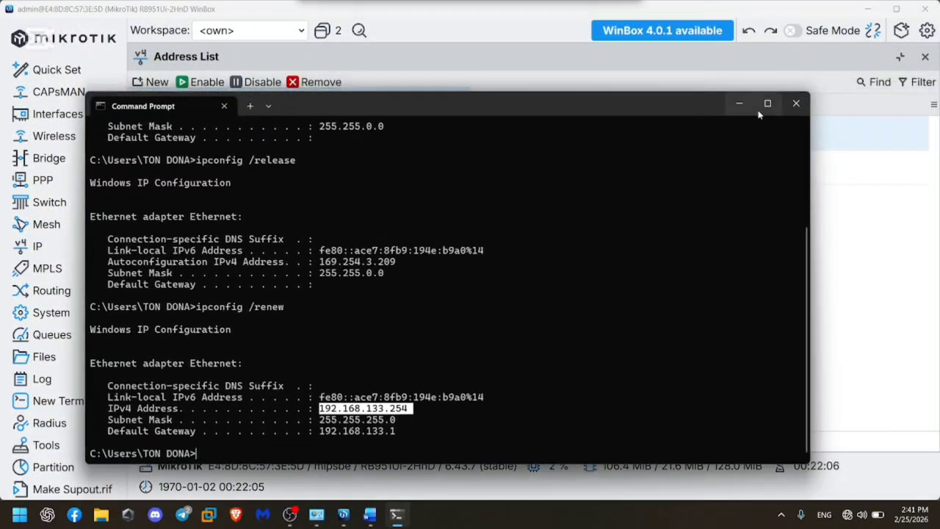
click(795, 102)
Reconnect WinBox to the router immediately and close the IT-Department address entry
drag(398, 108, 435, 123)
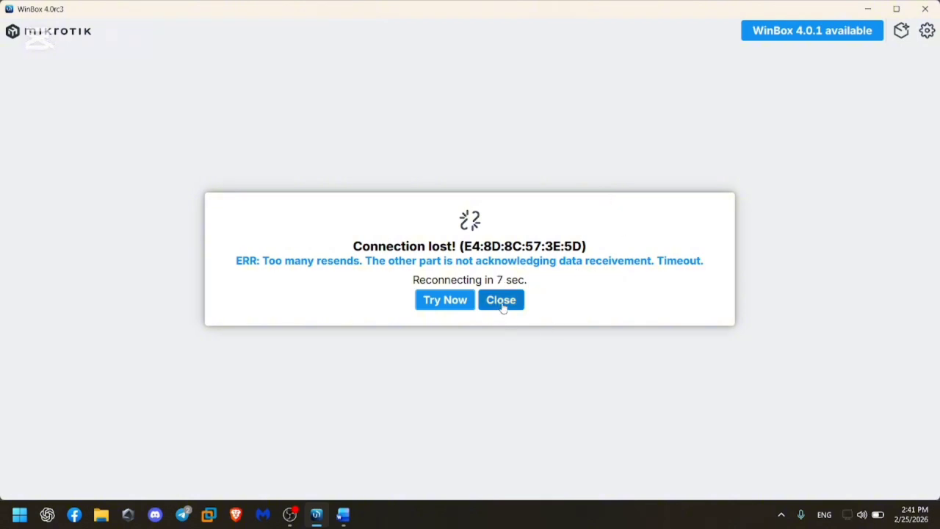
click(458, 304)
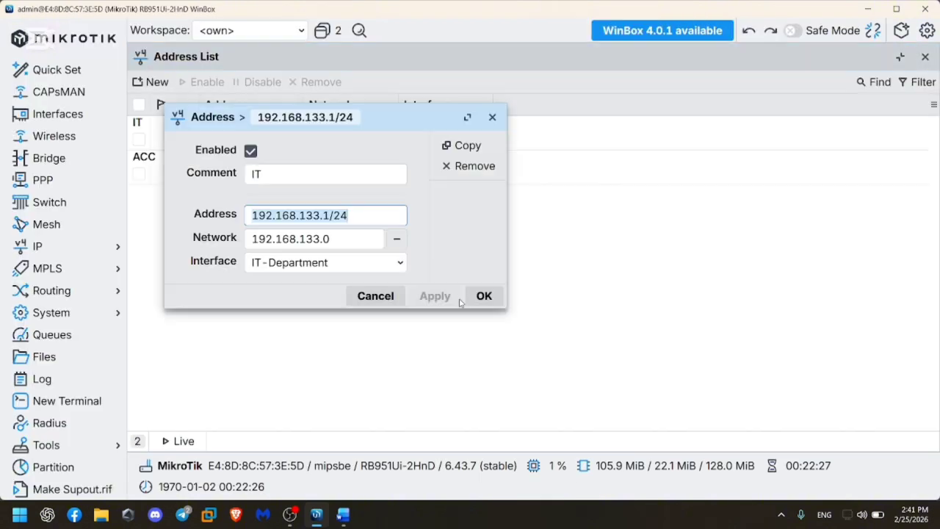
click(491, 117)
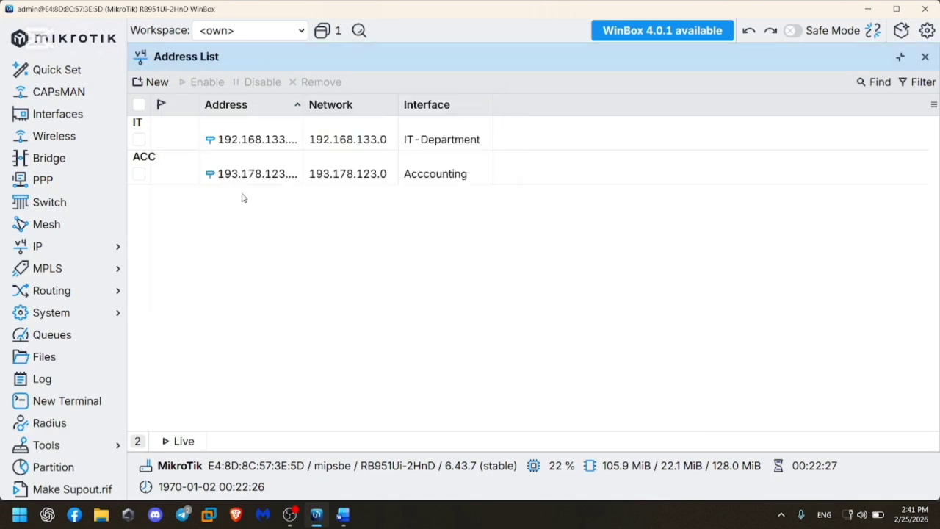
Open the ACC address entry from the router's IP address list and move its window clear of the list
click(69, 253)
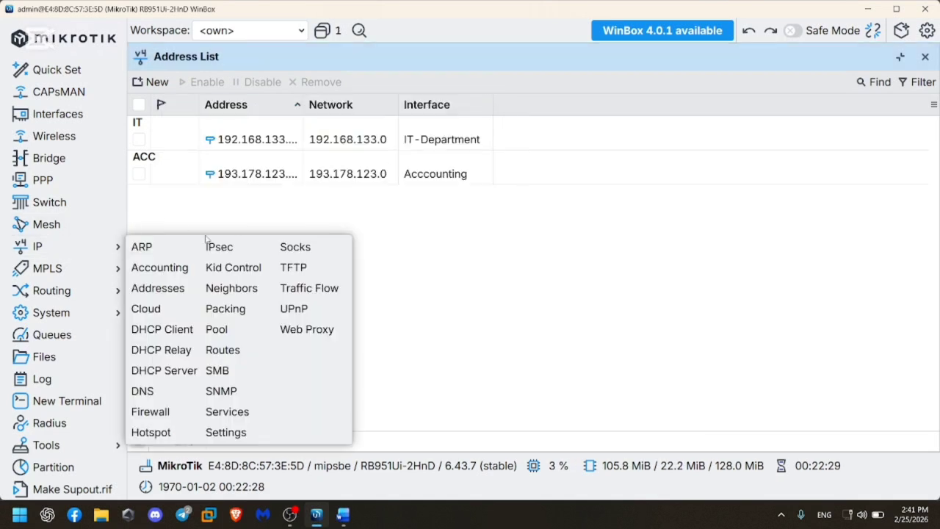
click(160, 293)
double_click(254, 175)
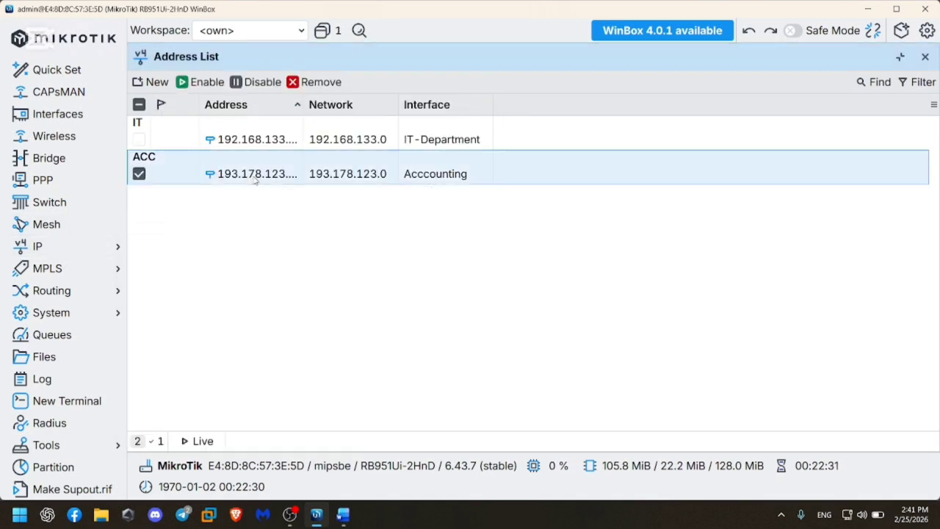
drag(430, 99, 330, 60)
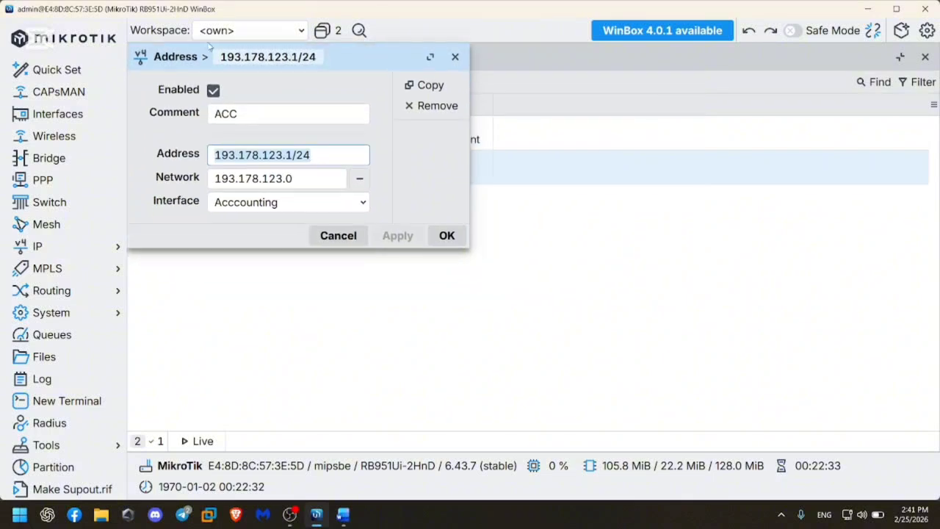
Open a new Command Prompt and run ipconfig to show the computer's current IP configuration
key(alt+Tab)
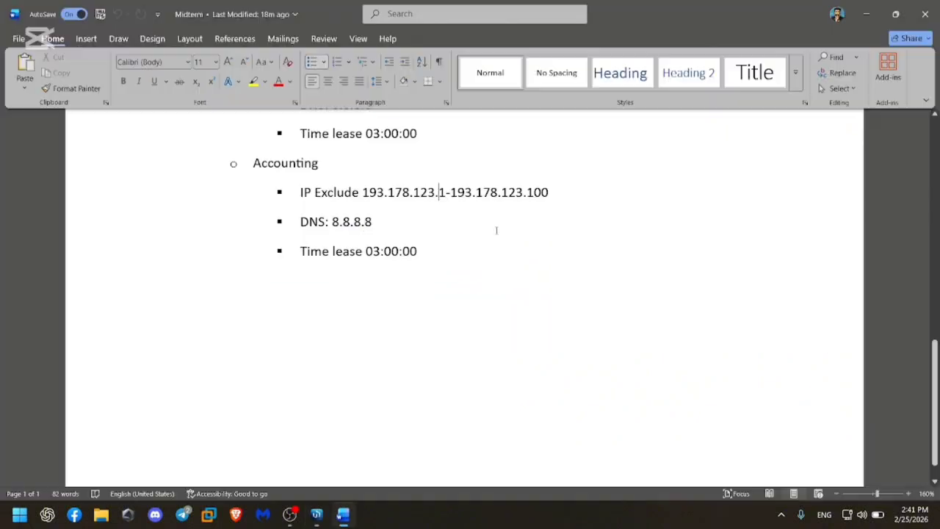
key(alt+Tab)
key(alt+Tab)
key(Escape)
key(super)
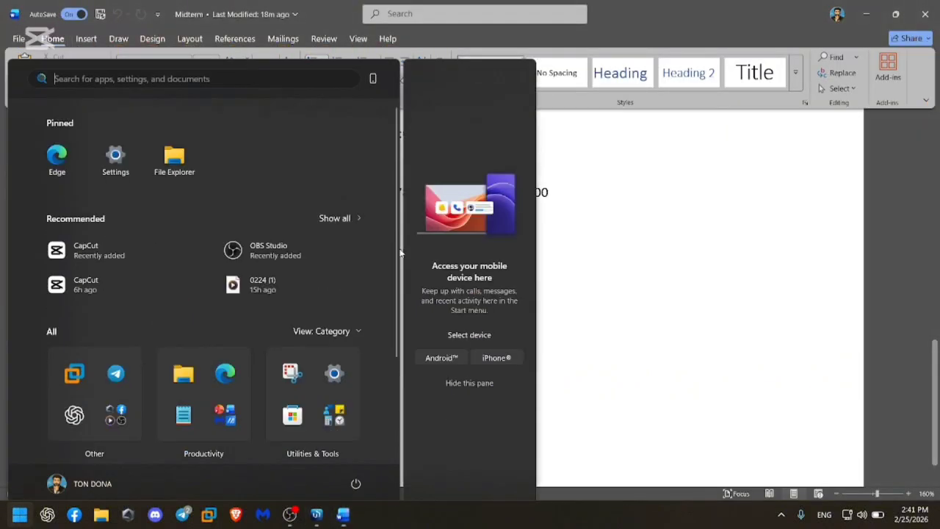
text(cmd)
key(Return)
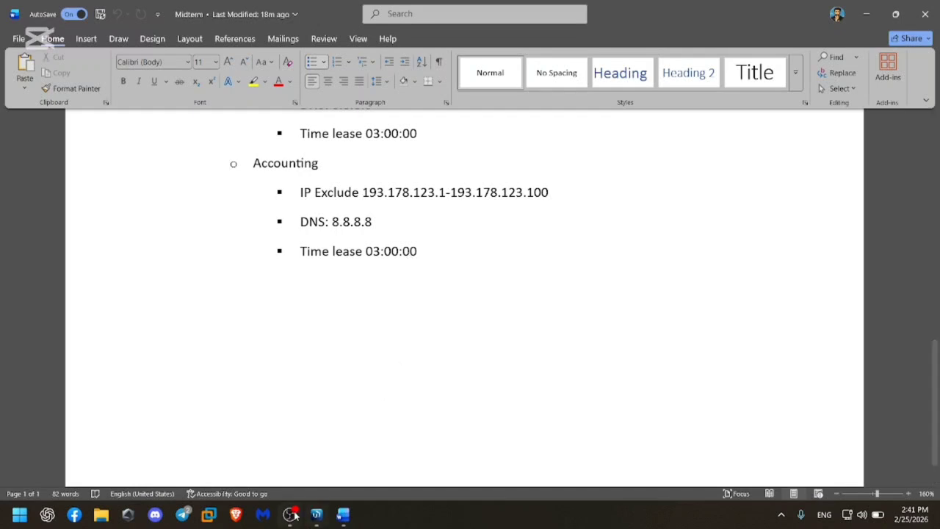
text(ipconfig)
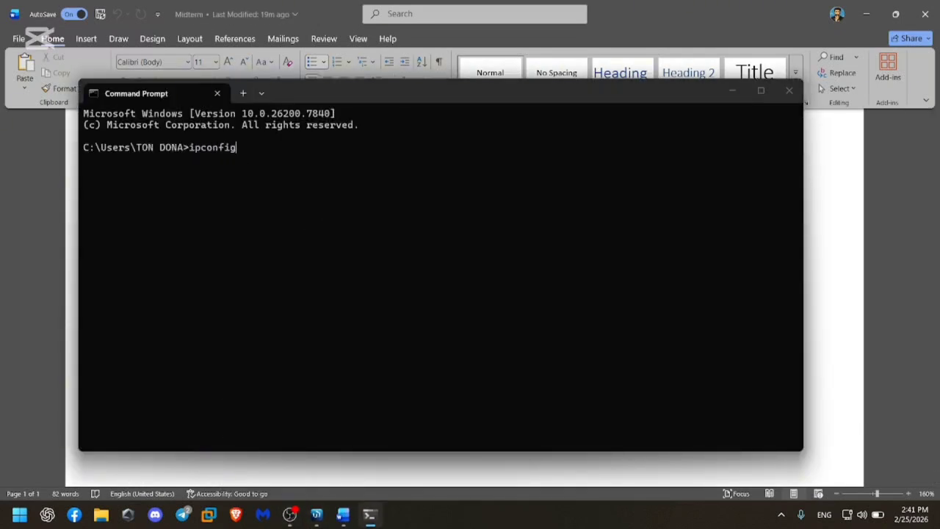
key(Return)
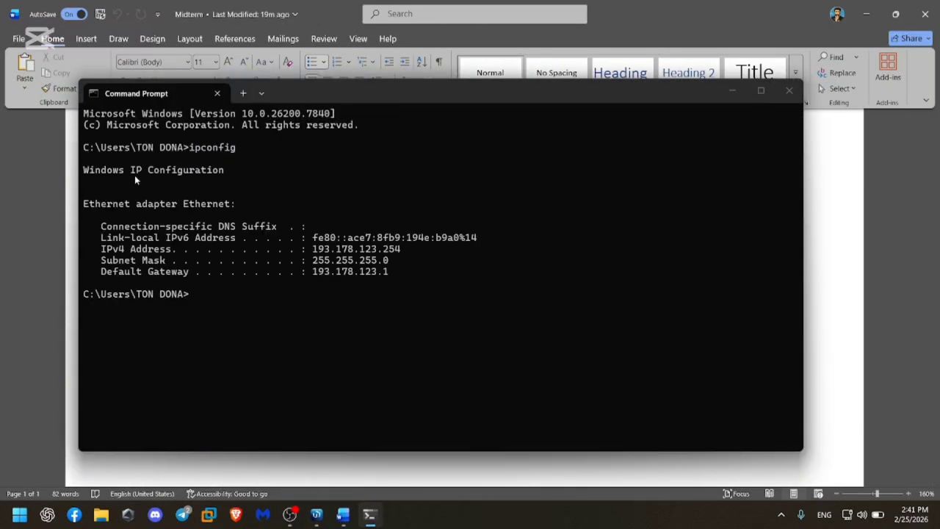
Enlarge the Command Prompt text and highlight the IPv4 address in the ipconfig output
drag(422, 81, 556, 72)
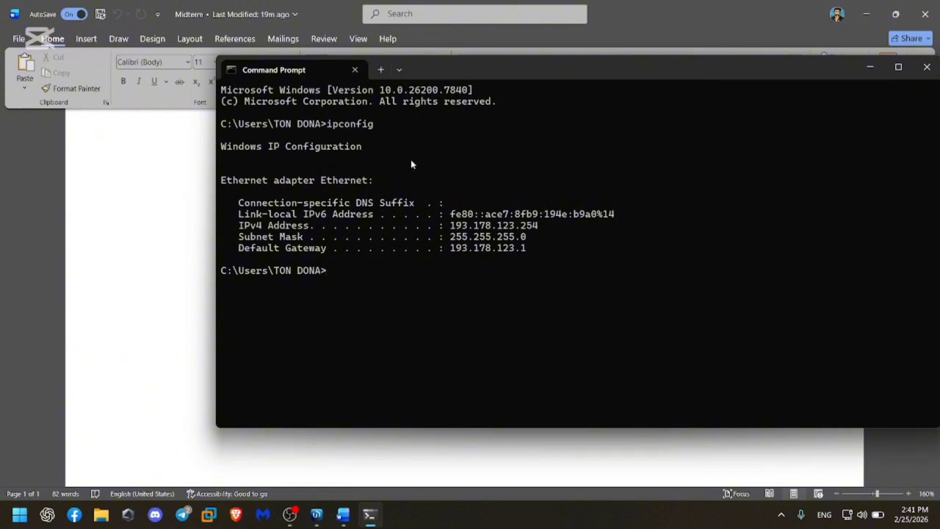
scroll(490, 127, up, 4)
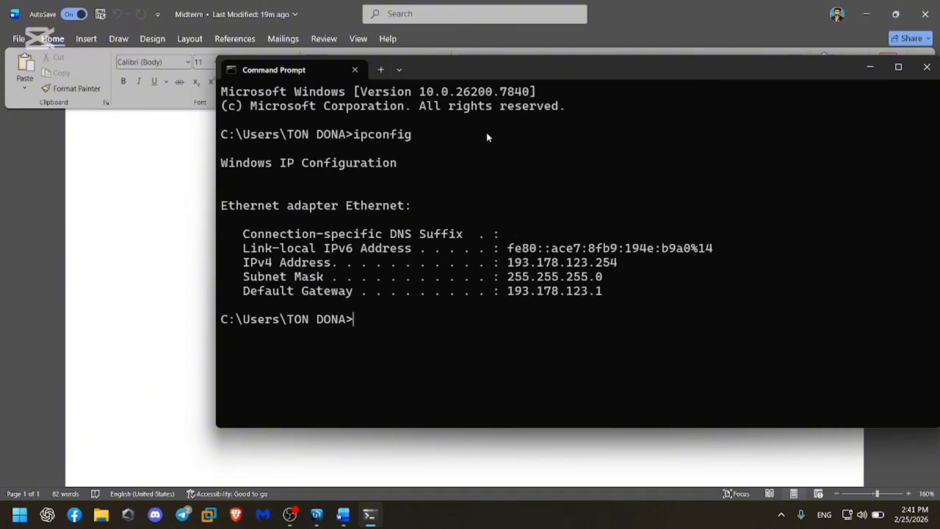
drag(503, 263, 632, 270)
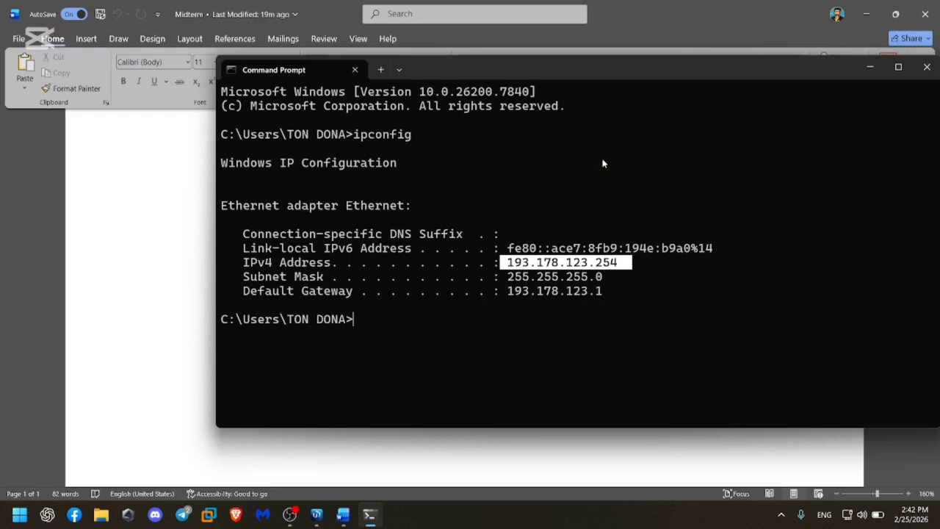
Compare the Accounting address entry in WinBox with the computer's IPv4 address in Command Prompt, and close Command Prompt
key(alt+Tab)
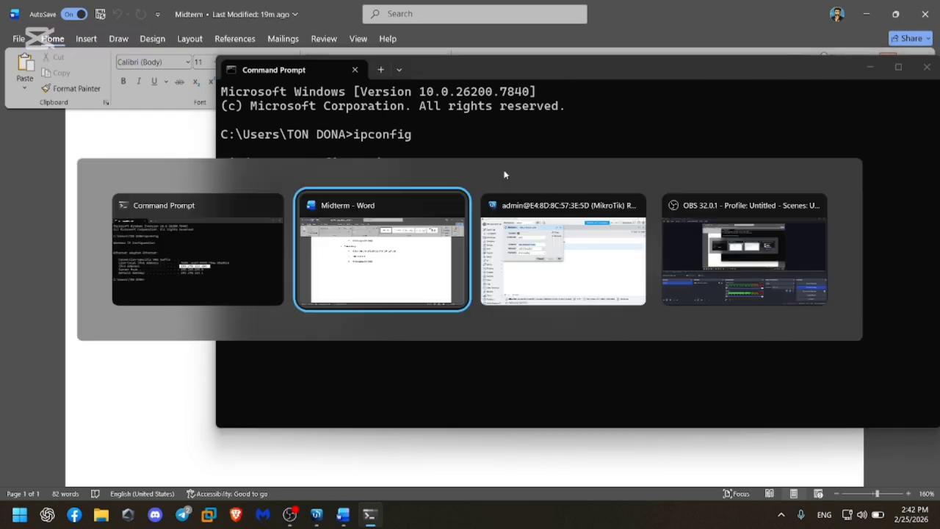
click(548, 268)
click(213, 159)
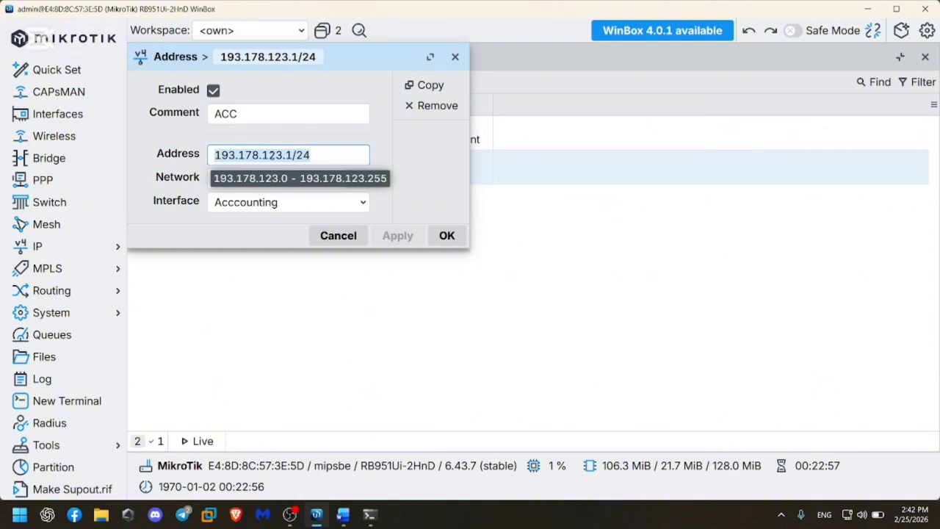
key(alt+Tab)
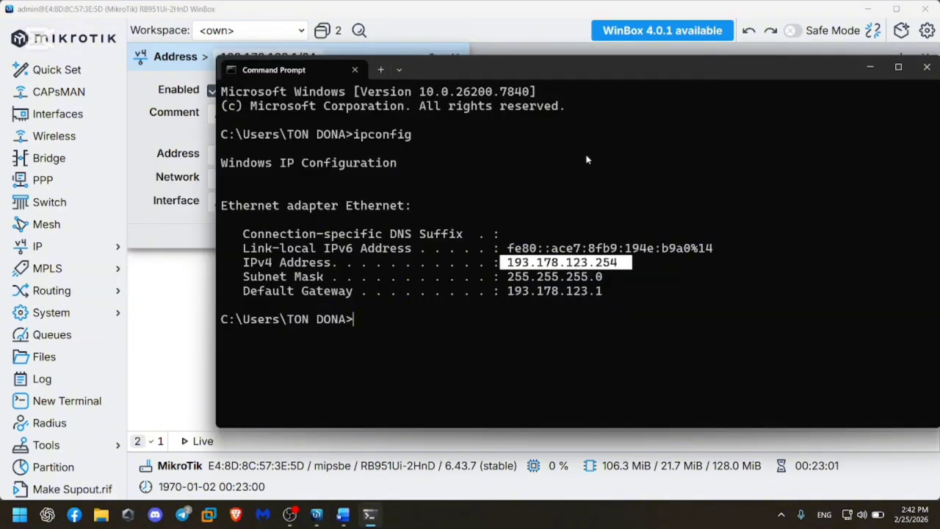
drag(589, 71, 586, 74)
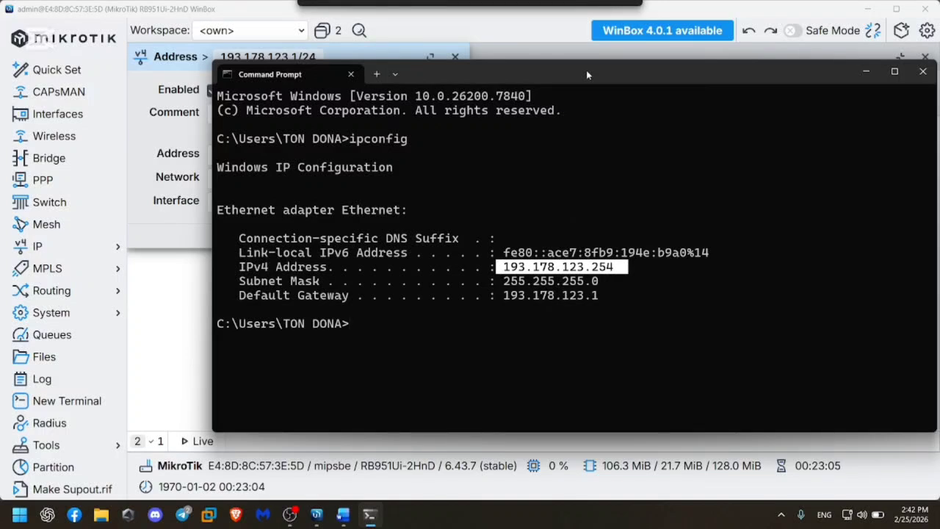
drag(586, 70, 478, 35)
click(784, 99)
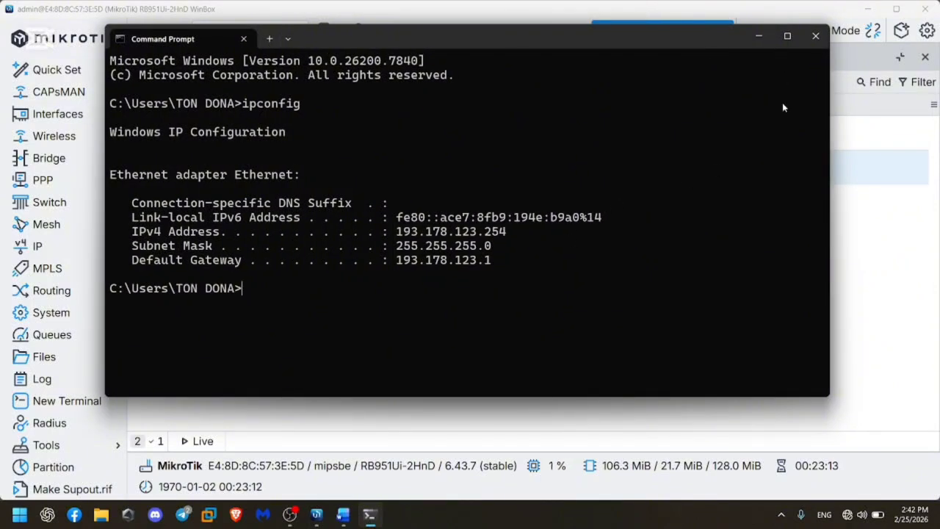
click(815, 35)
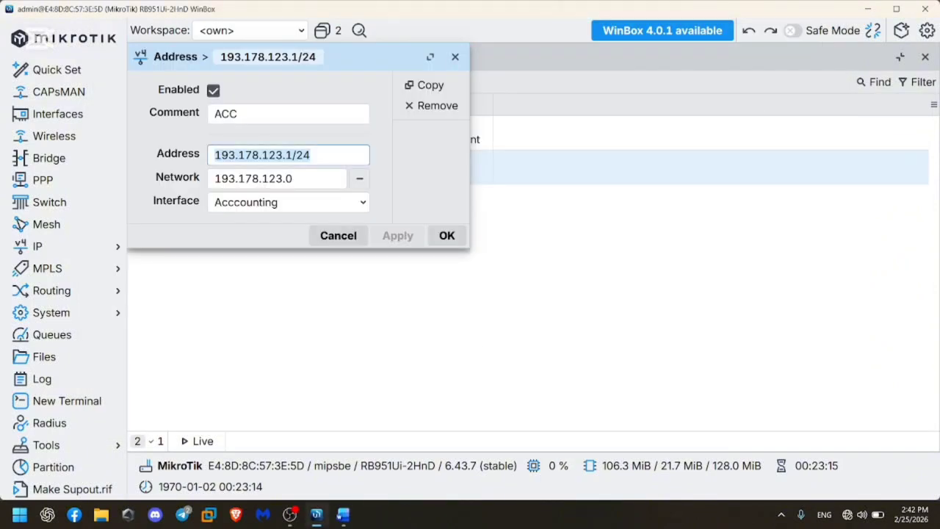